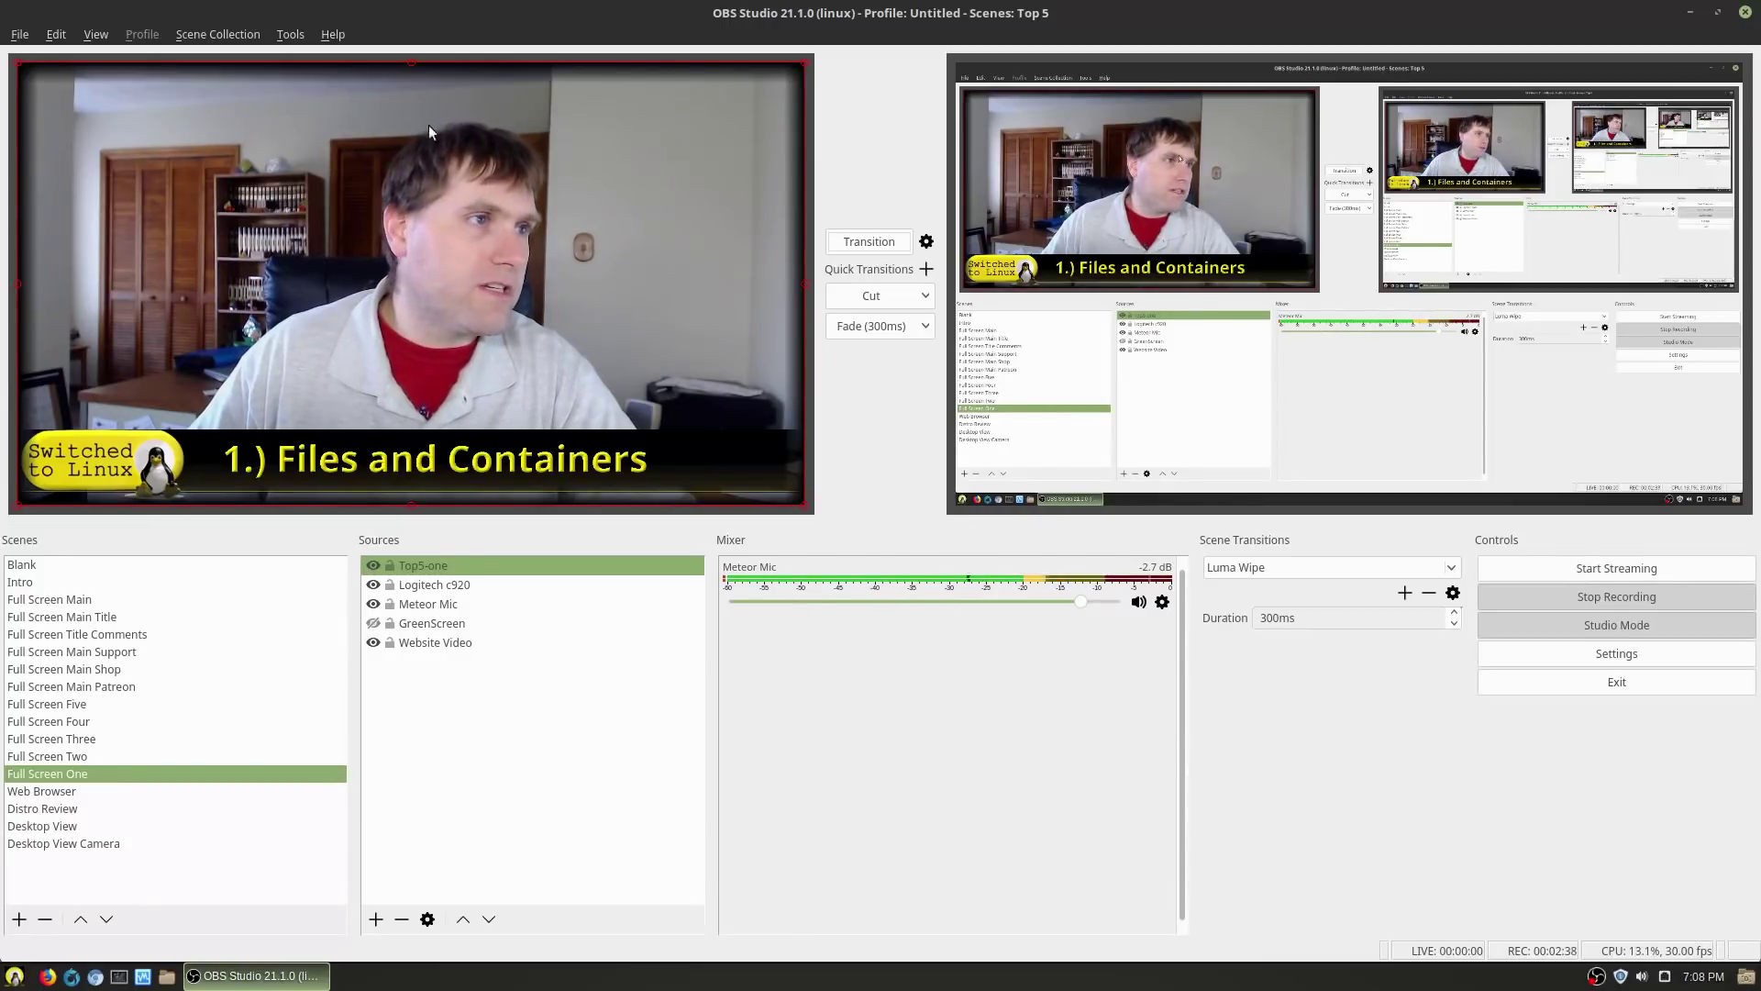
Show the scene collections list (Green, Life In Linux, Main Capture, TFHT, Top 5), with Top 5 current
{"action": "left_click", "coordinate": [218, 34]}
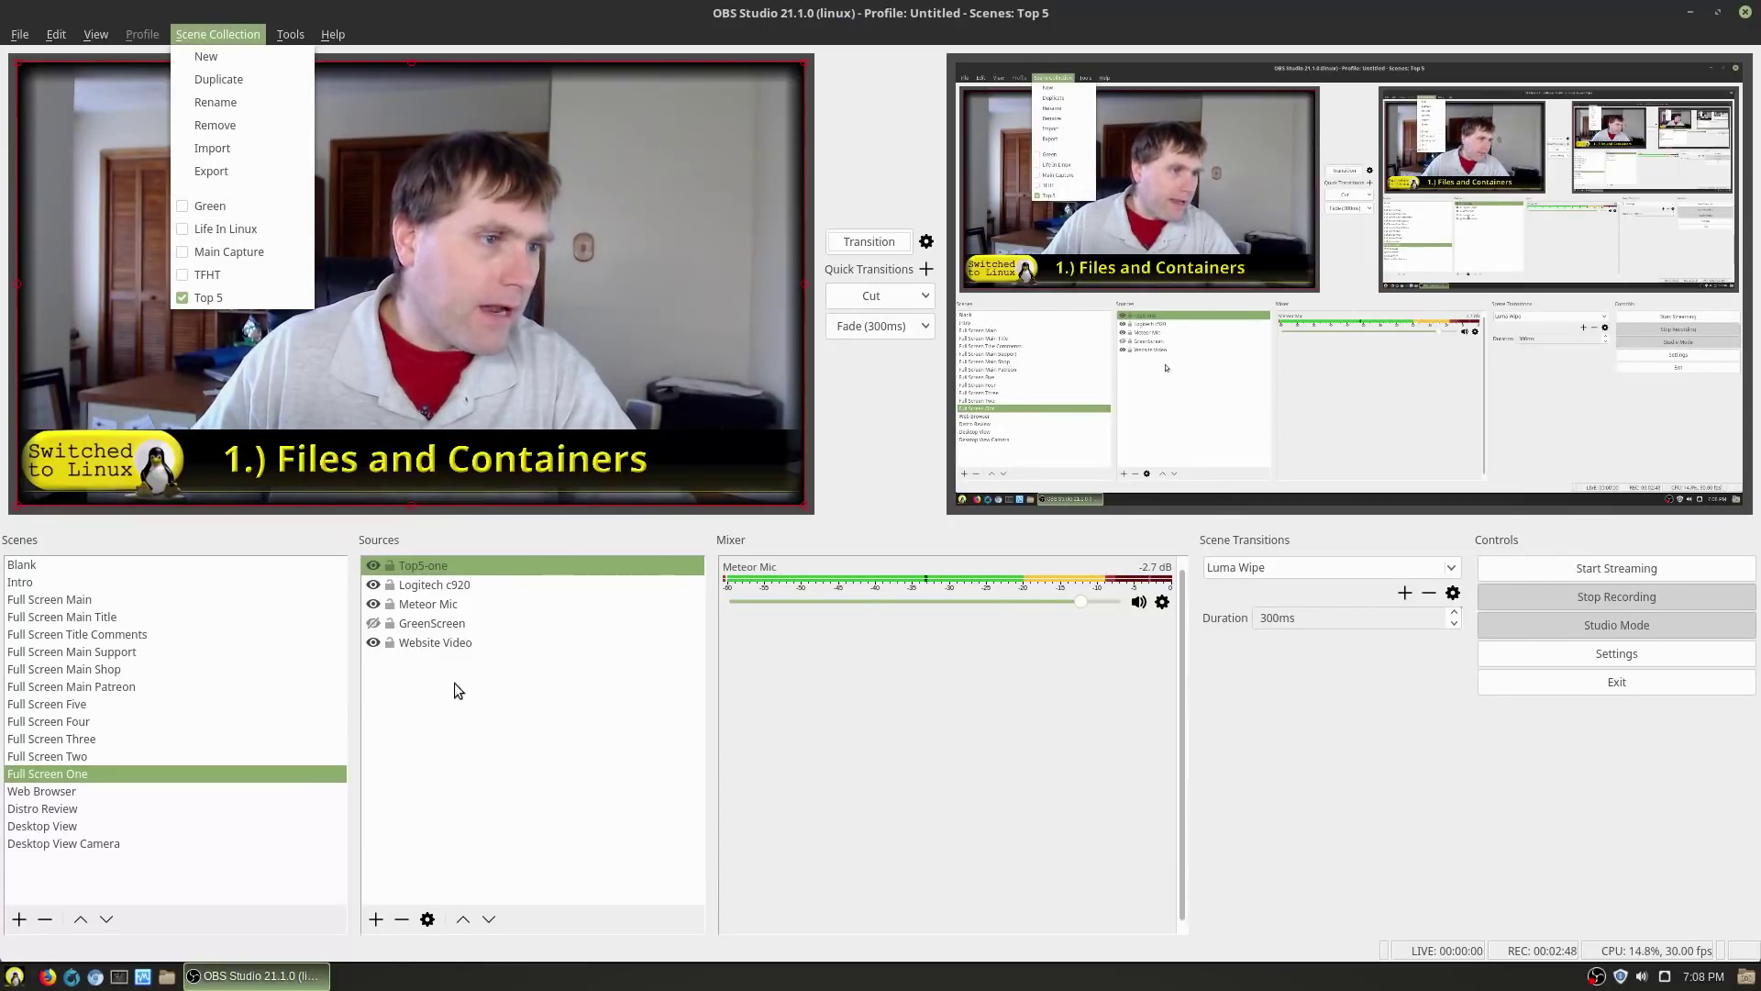
Open Settings at Output > Recording, showing FFmpeg output, matroska container and 20000 video bitrate
{"action": "left_click", "coordinate": [262, 891]}
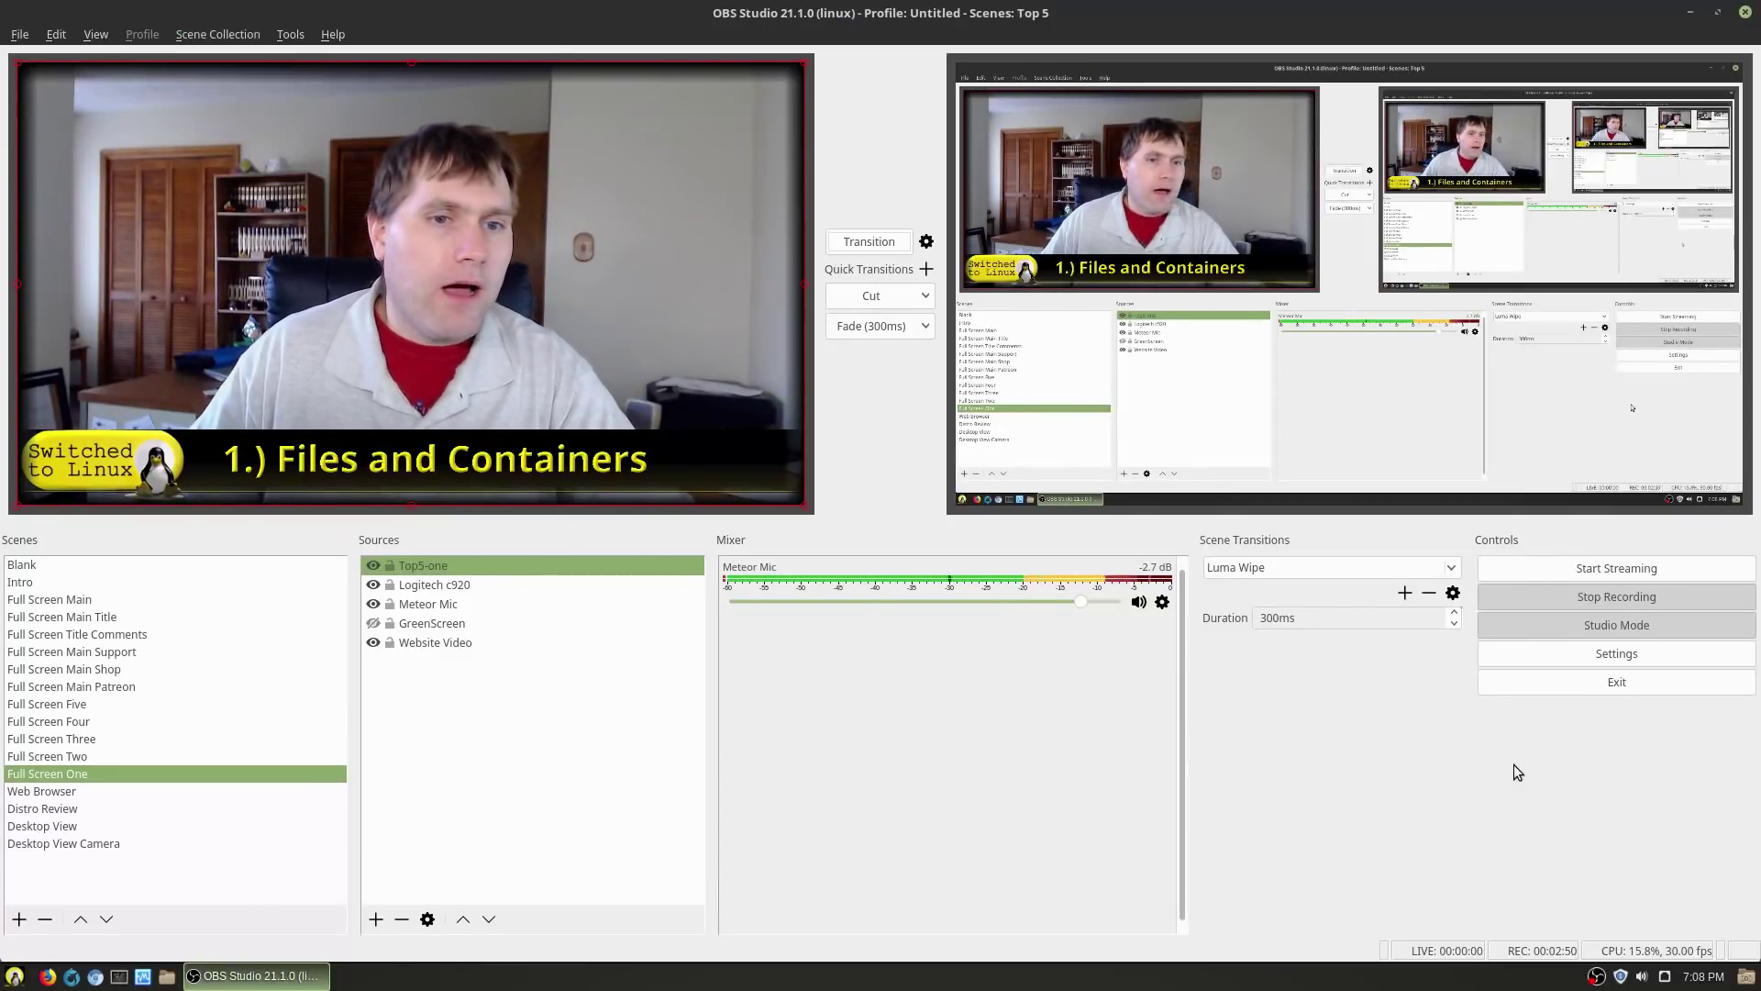
{"action": "left_click", "coordinate": [1629, 655]}
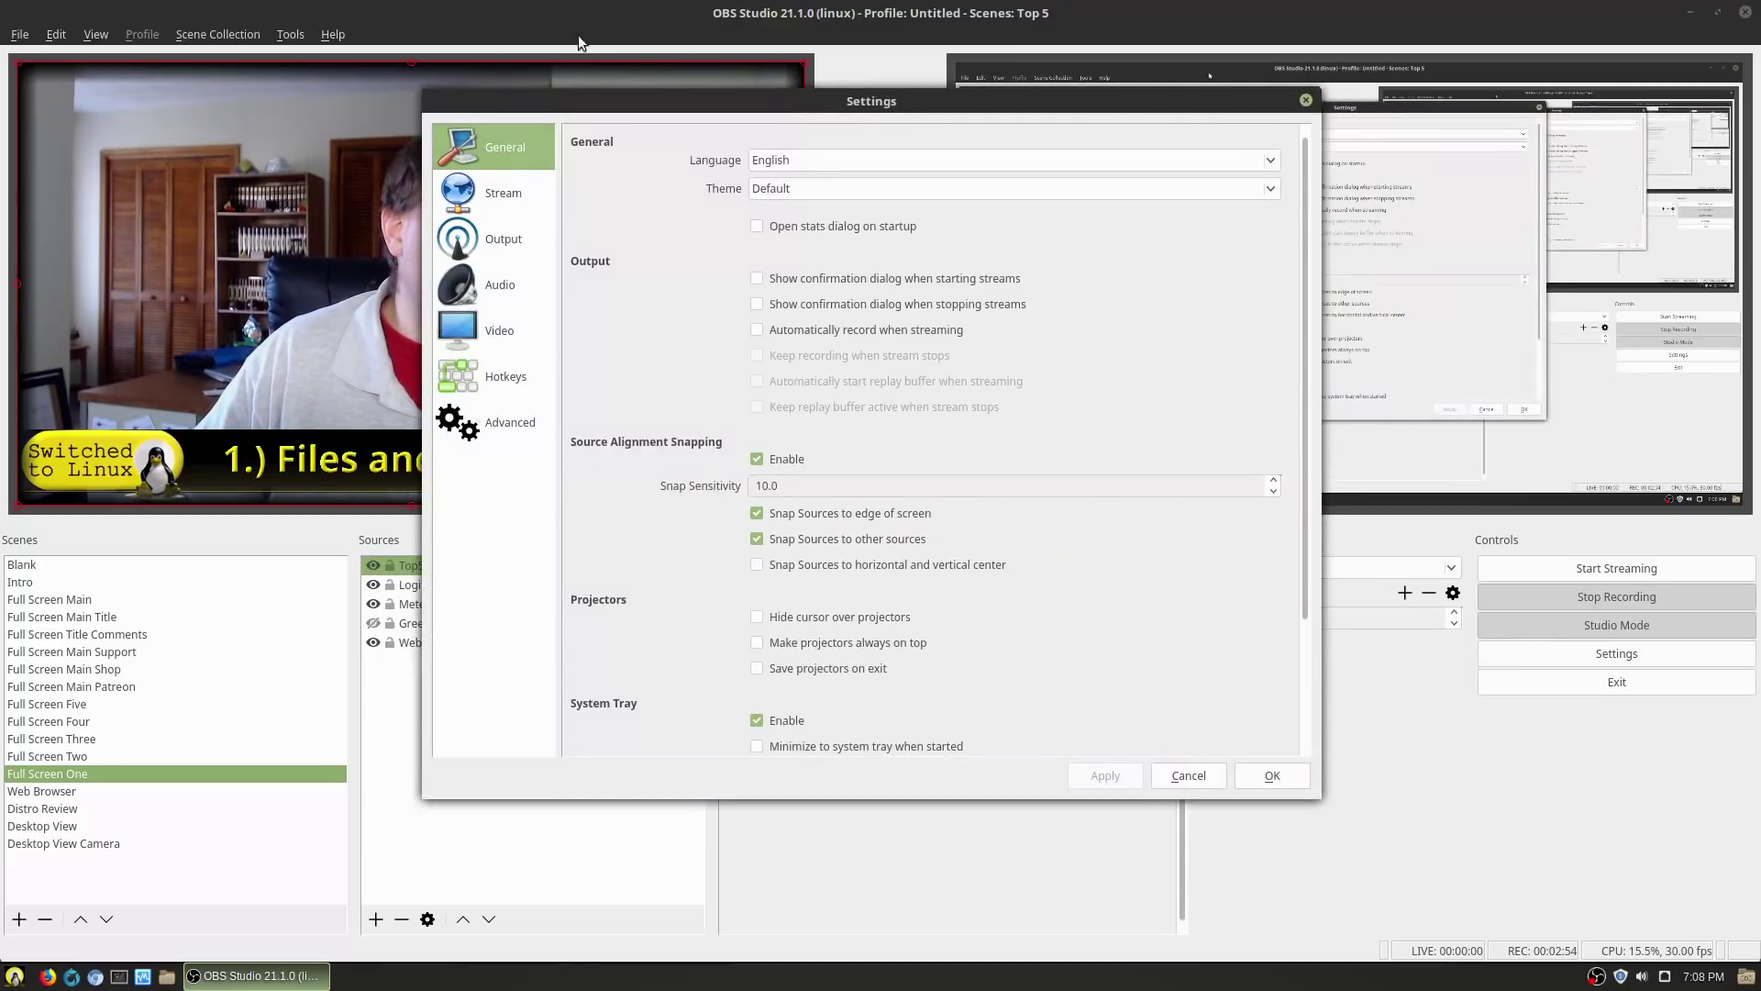
{"action": "left_click_drag", "start_coordinate": [663, 101], "coordinate": [387, 100]}
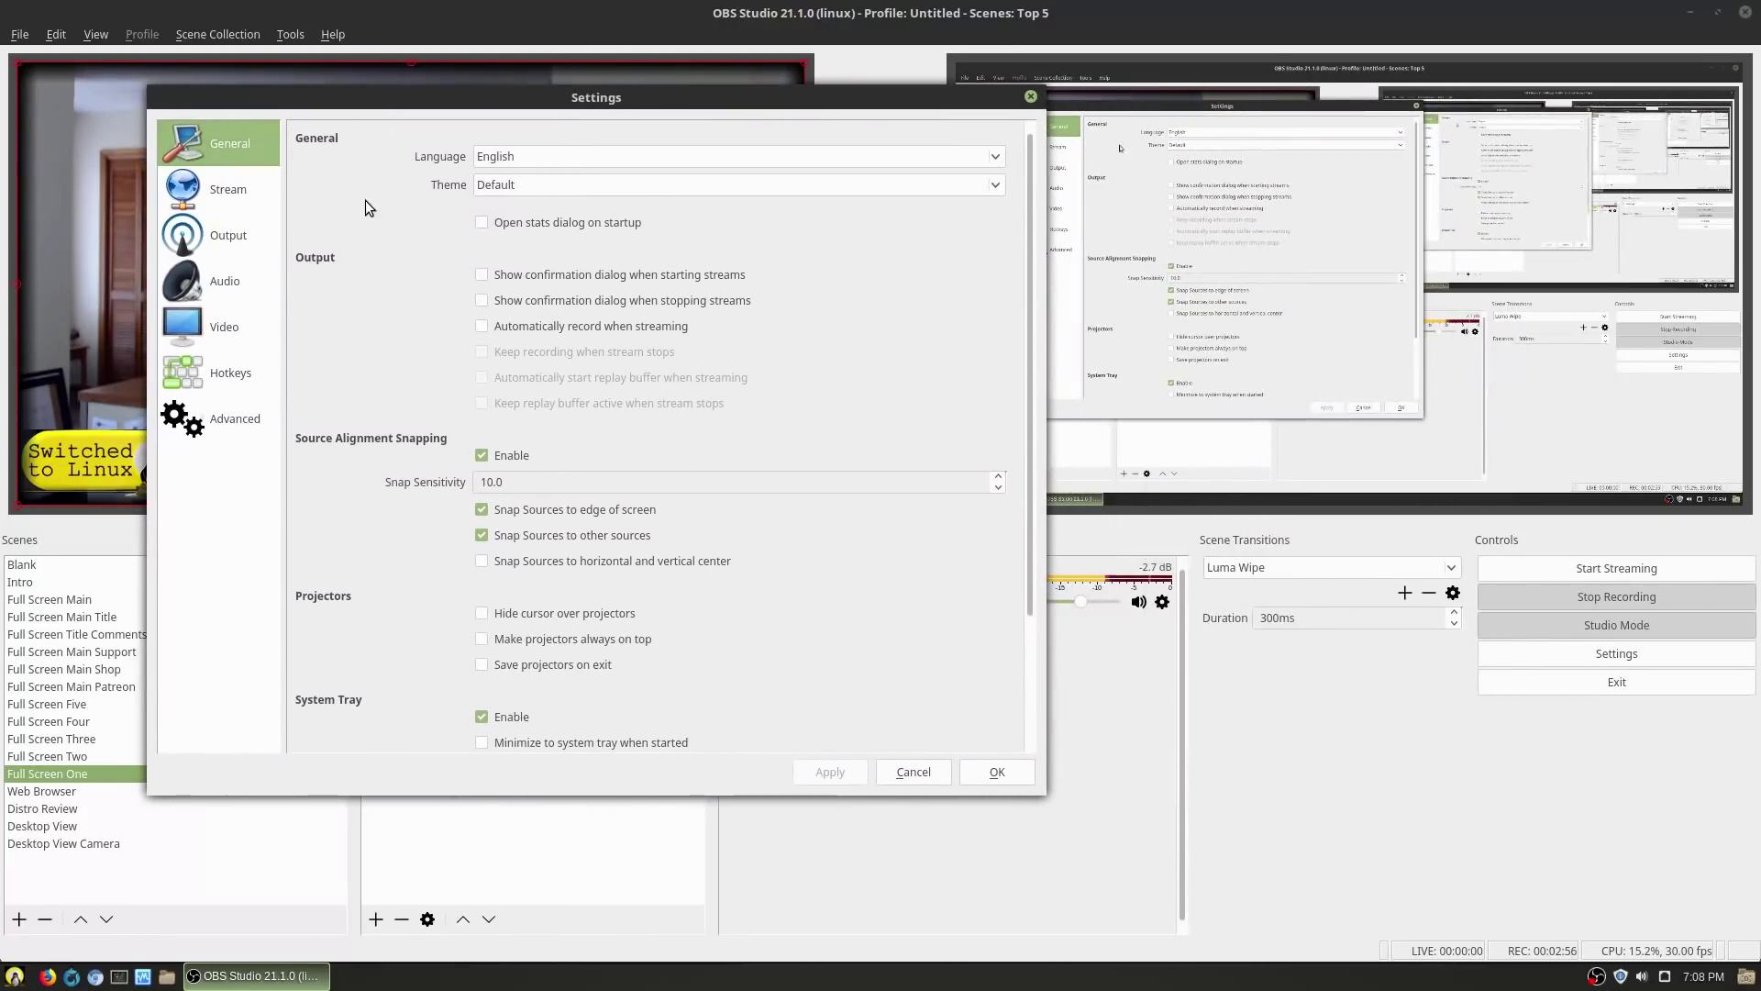
{"action": "left_click", "coordinate": [241, 191]}
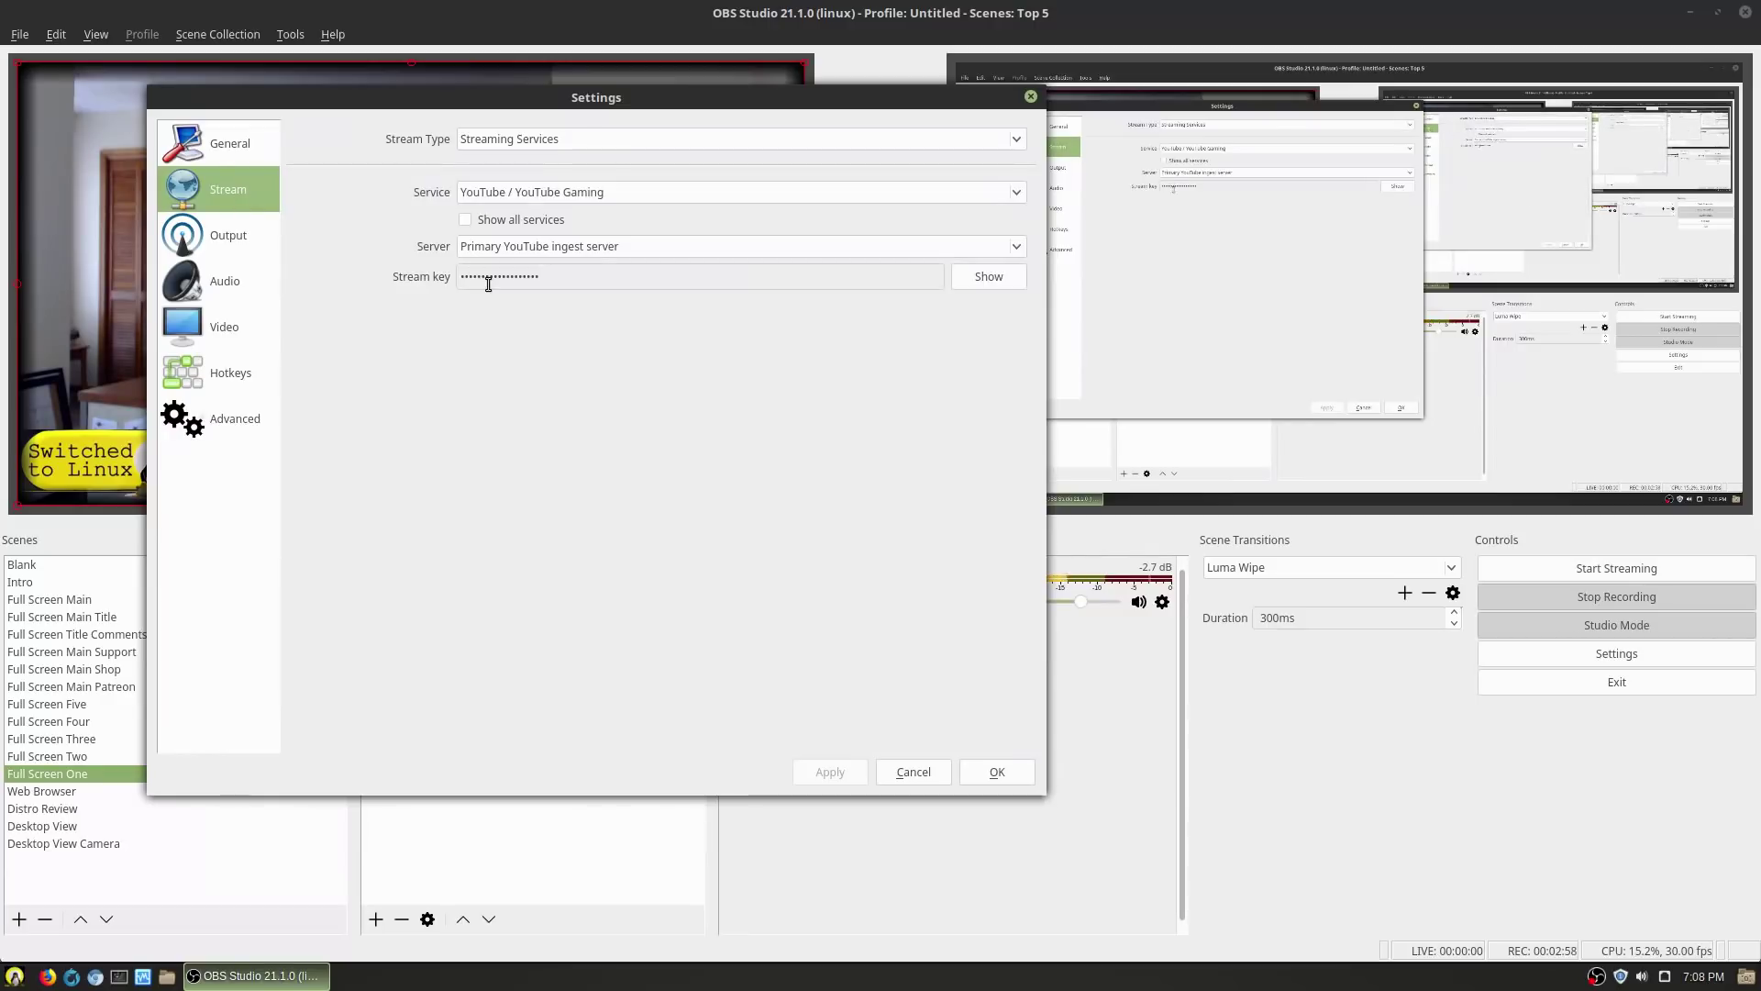
{"action": "left_click", "coordinate": [204, 241]}
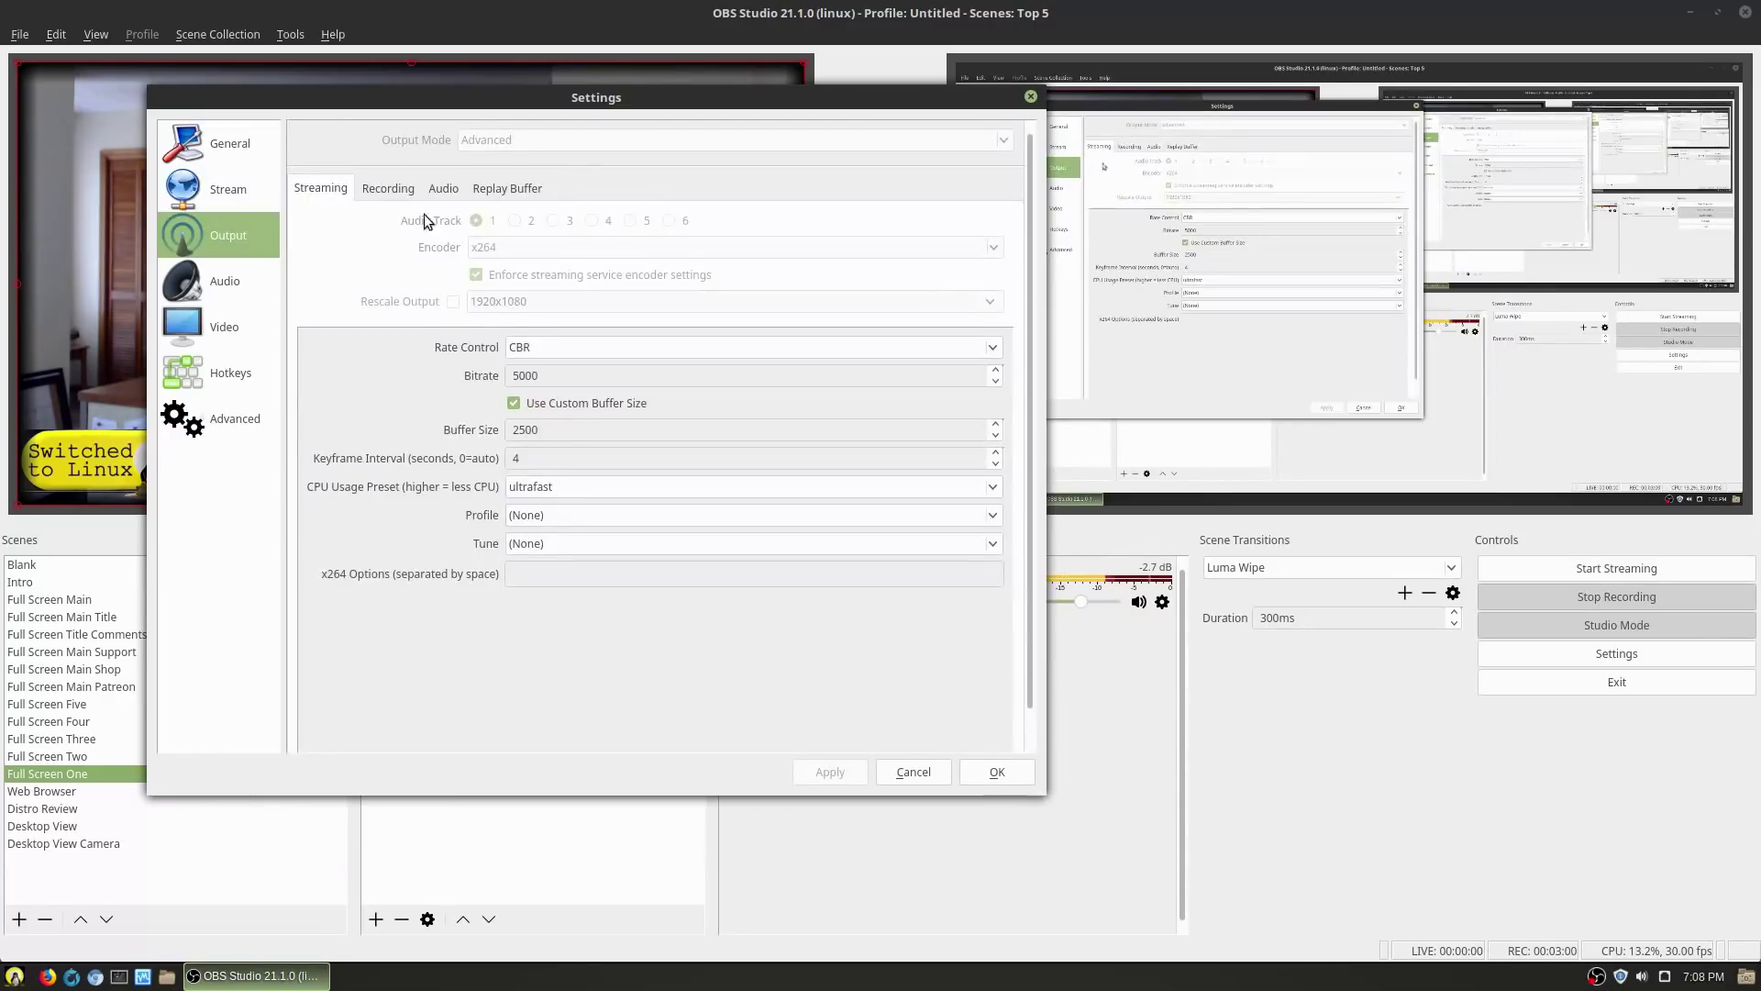
{"action": "left_click", "coordinate": [391, 190]}
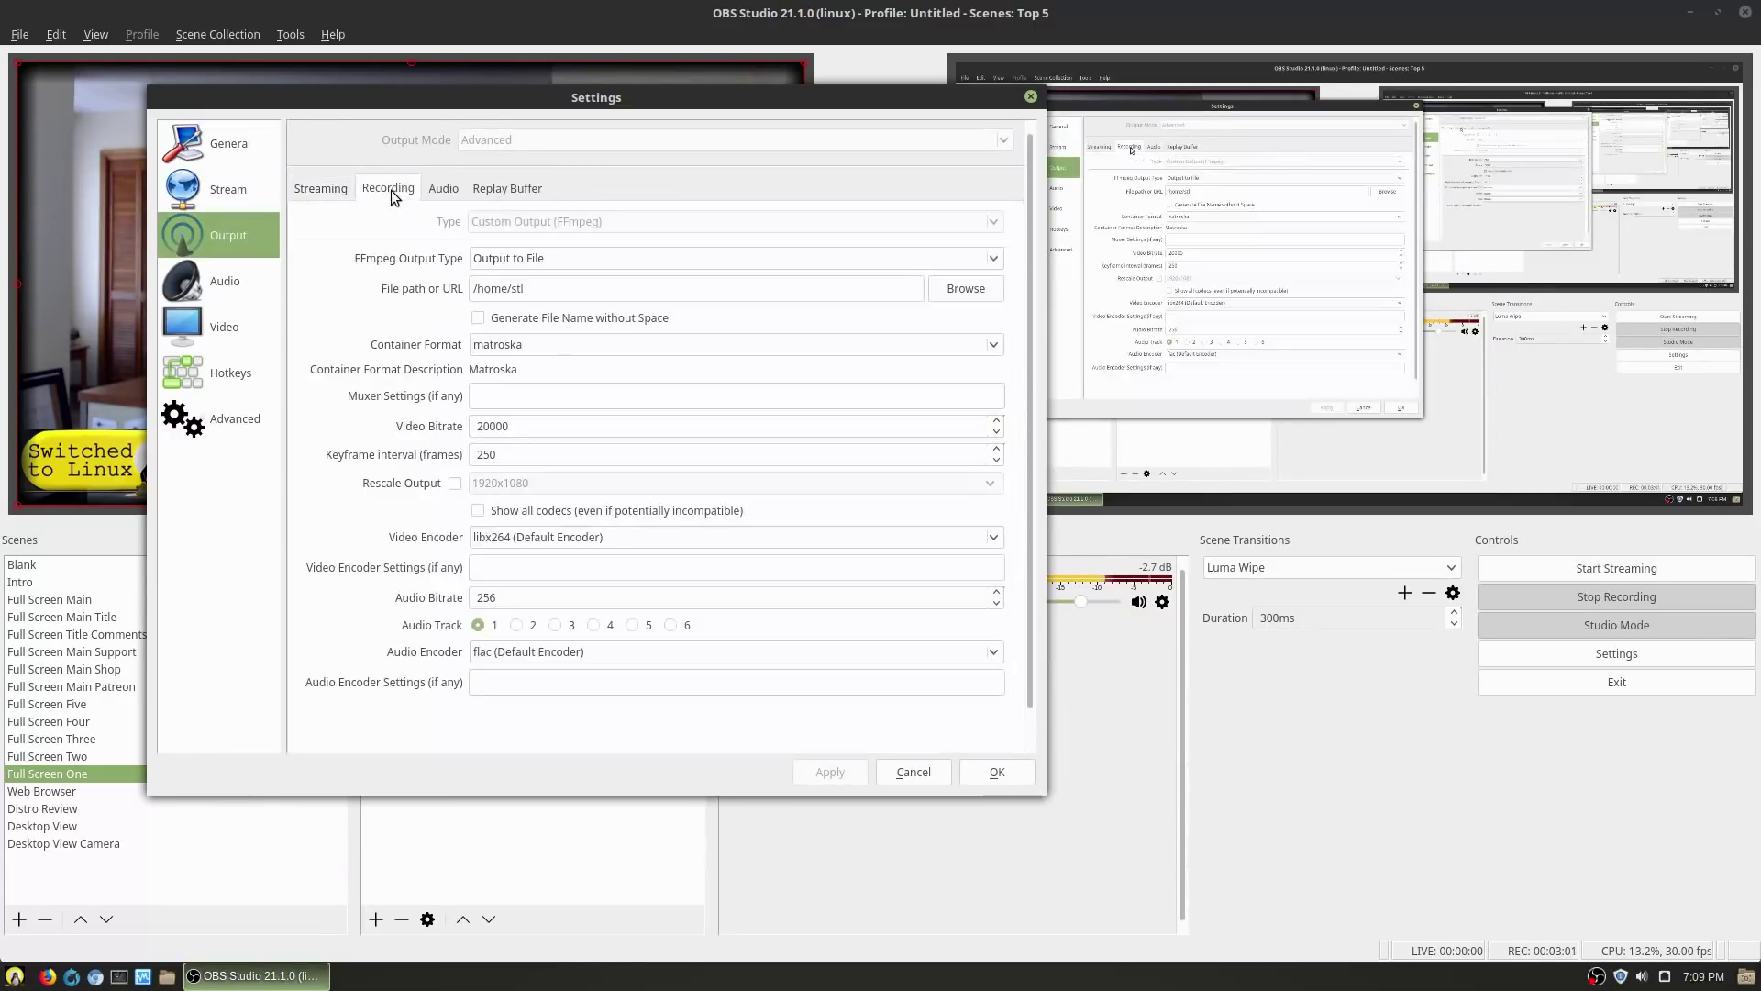
{"action": "left_click", "coordinate": [558, 347]}
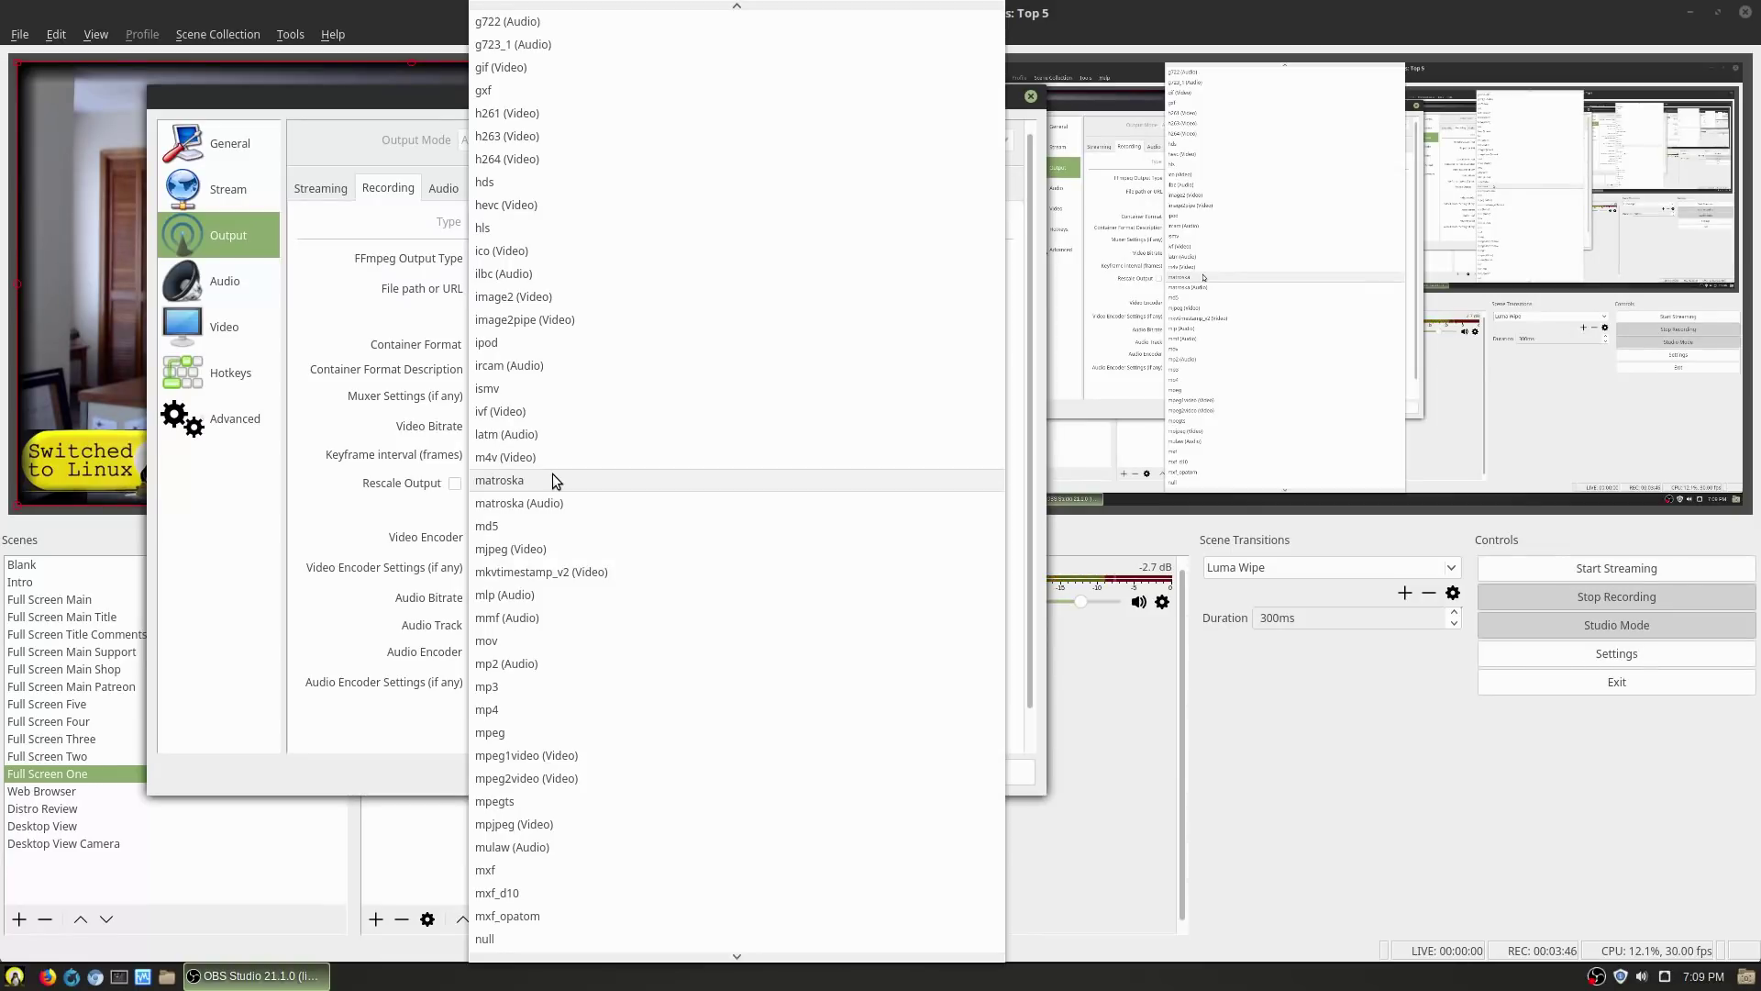
{"action": "left_click", "coordinate": [319, 91]}
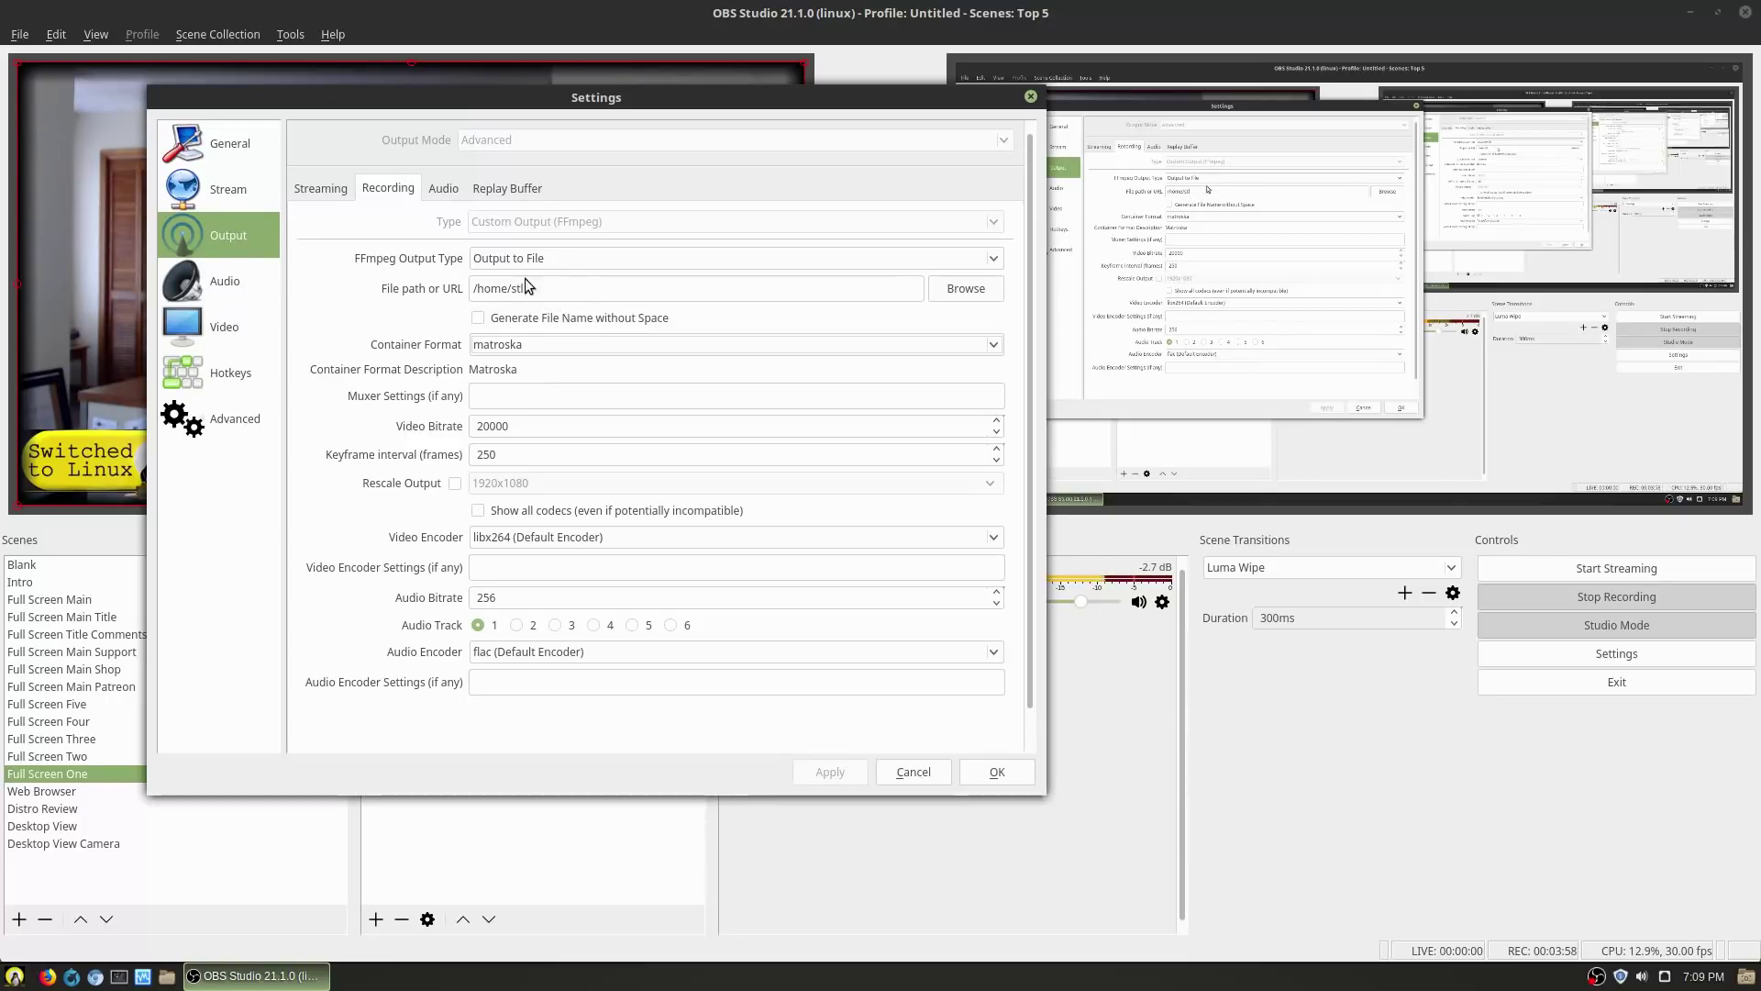
{"action": "key", "text": "BackSpace"}
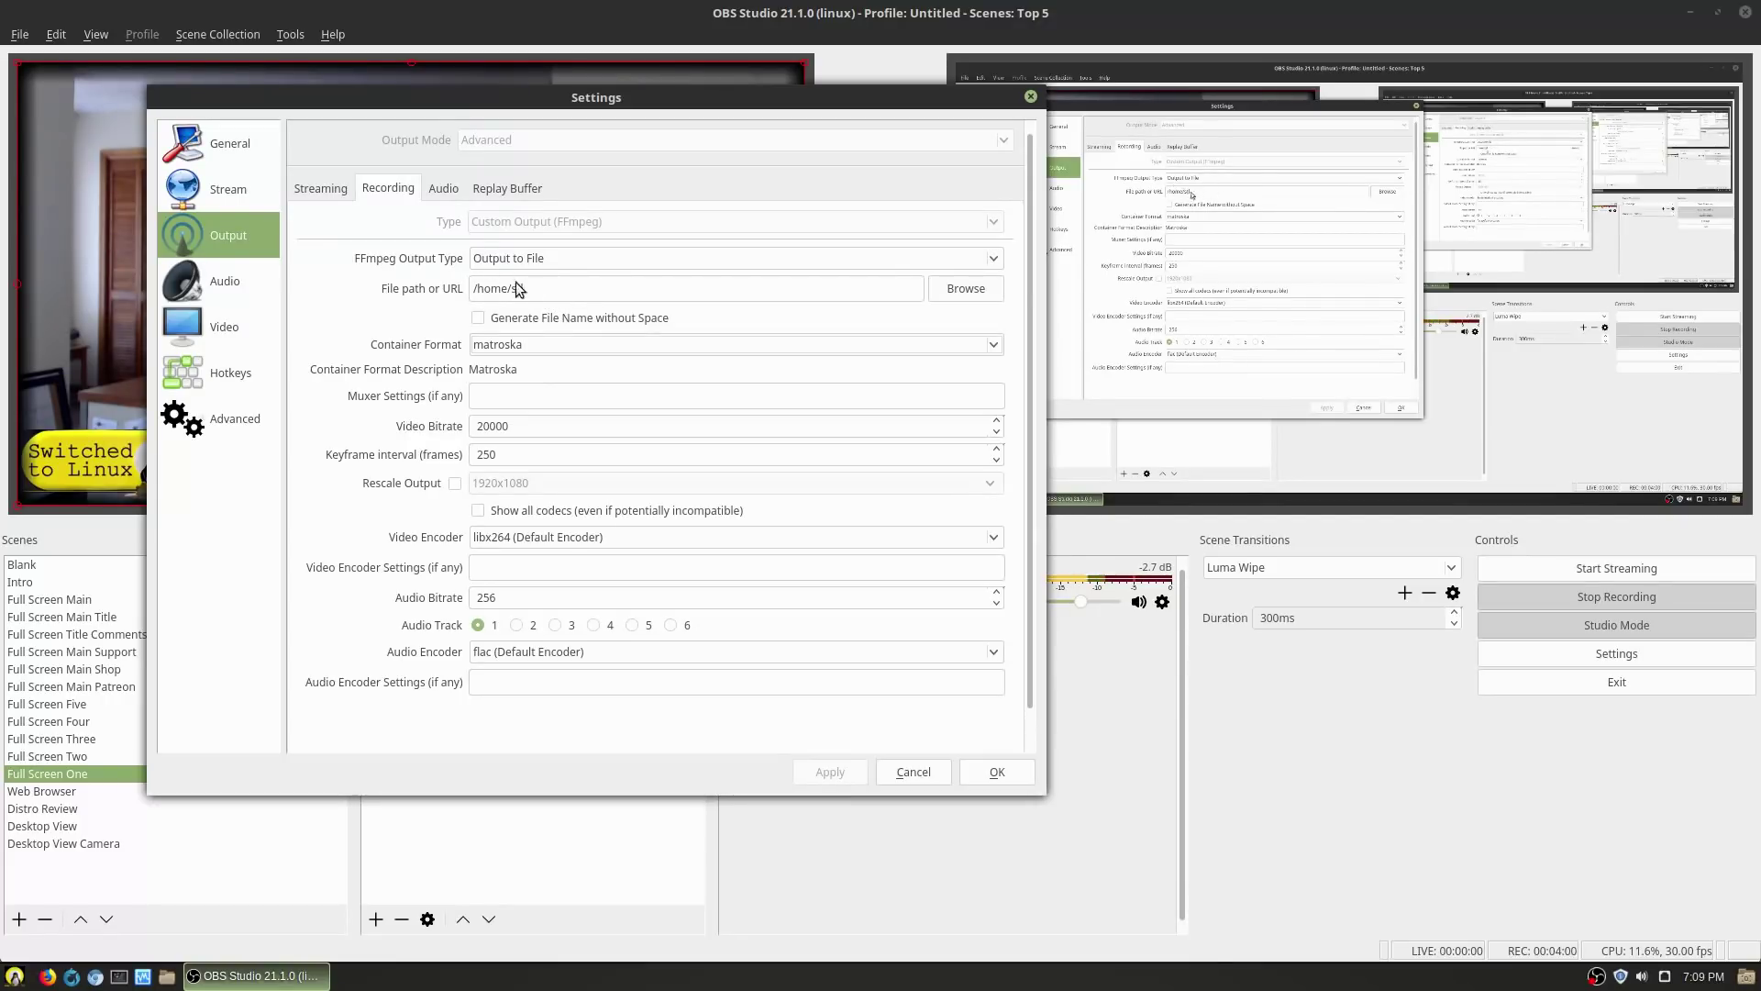
{"action": "type", "text": "tl"}
{"action": "left_click", "coordinate": [169, 977]}
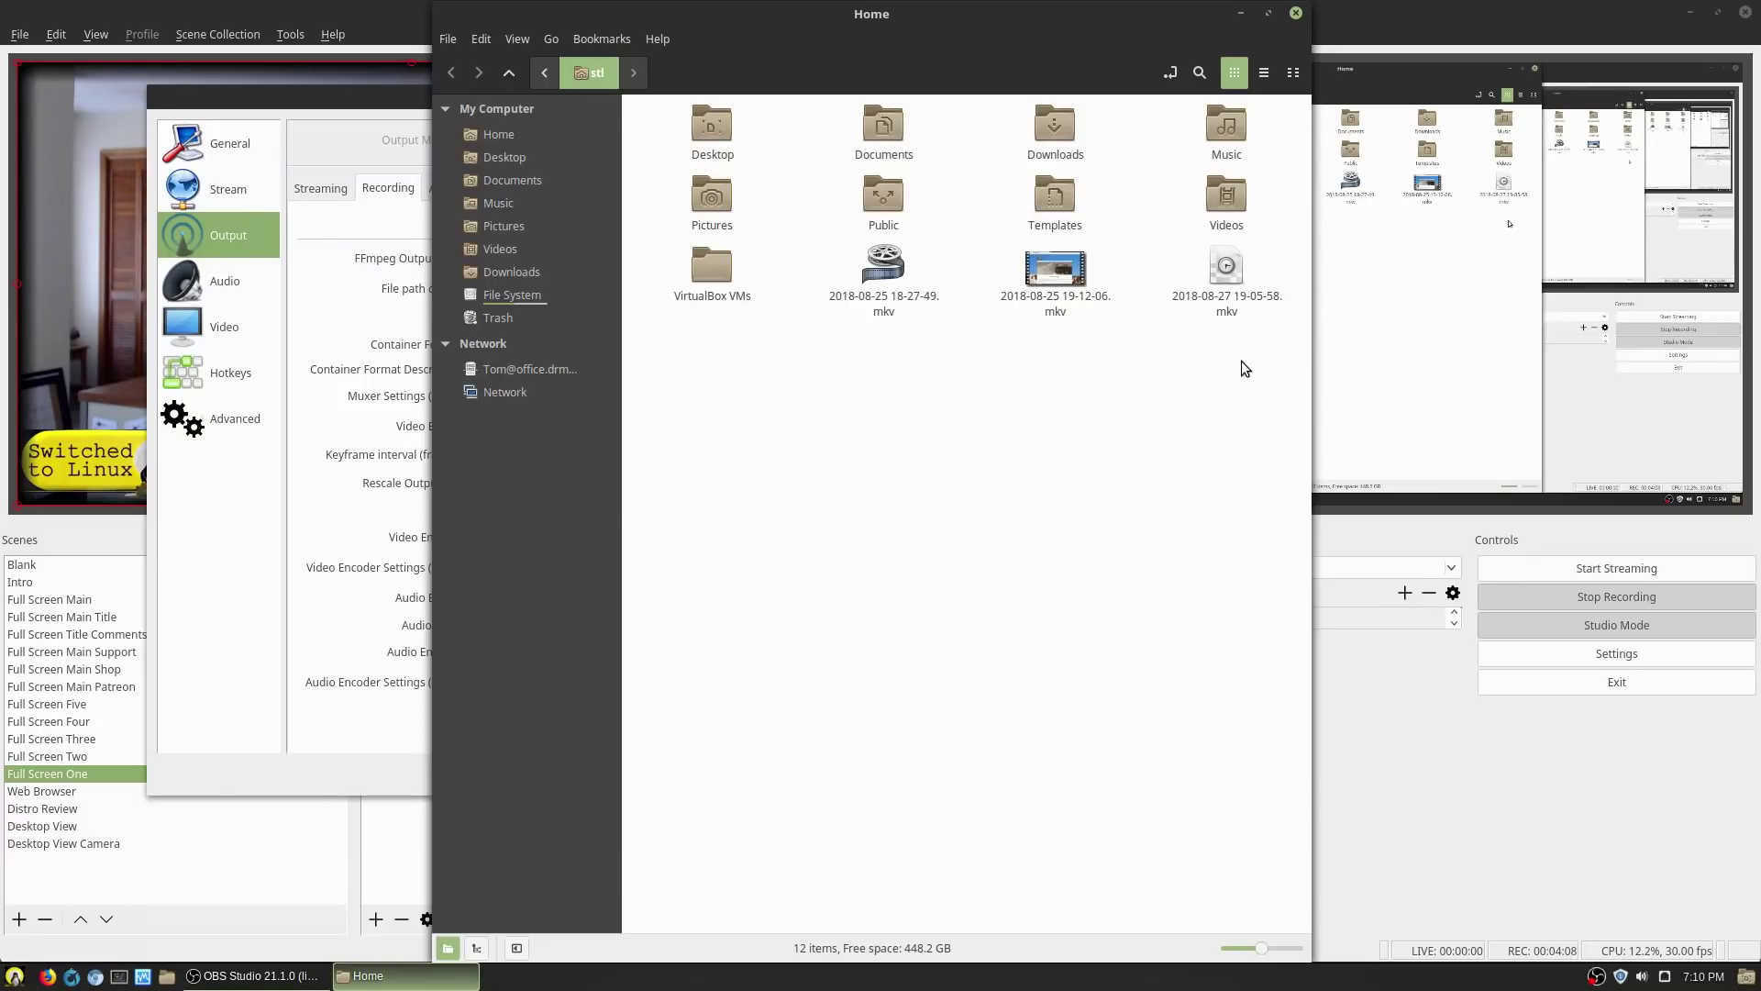
Minimize the file manager window that shows the home folder's .mkv recordings
{"action": "left_click", "coordinate": [1239, 13]}
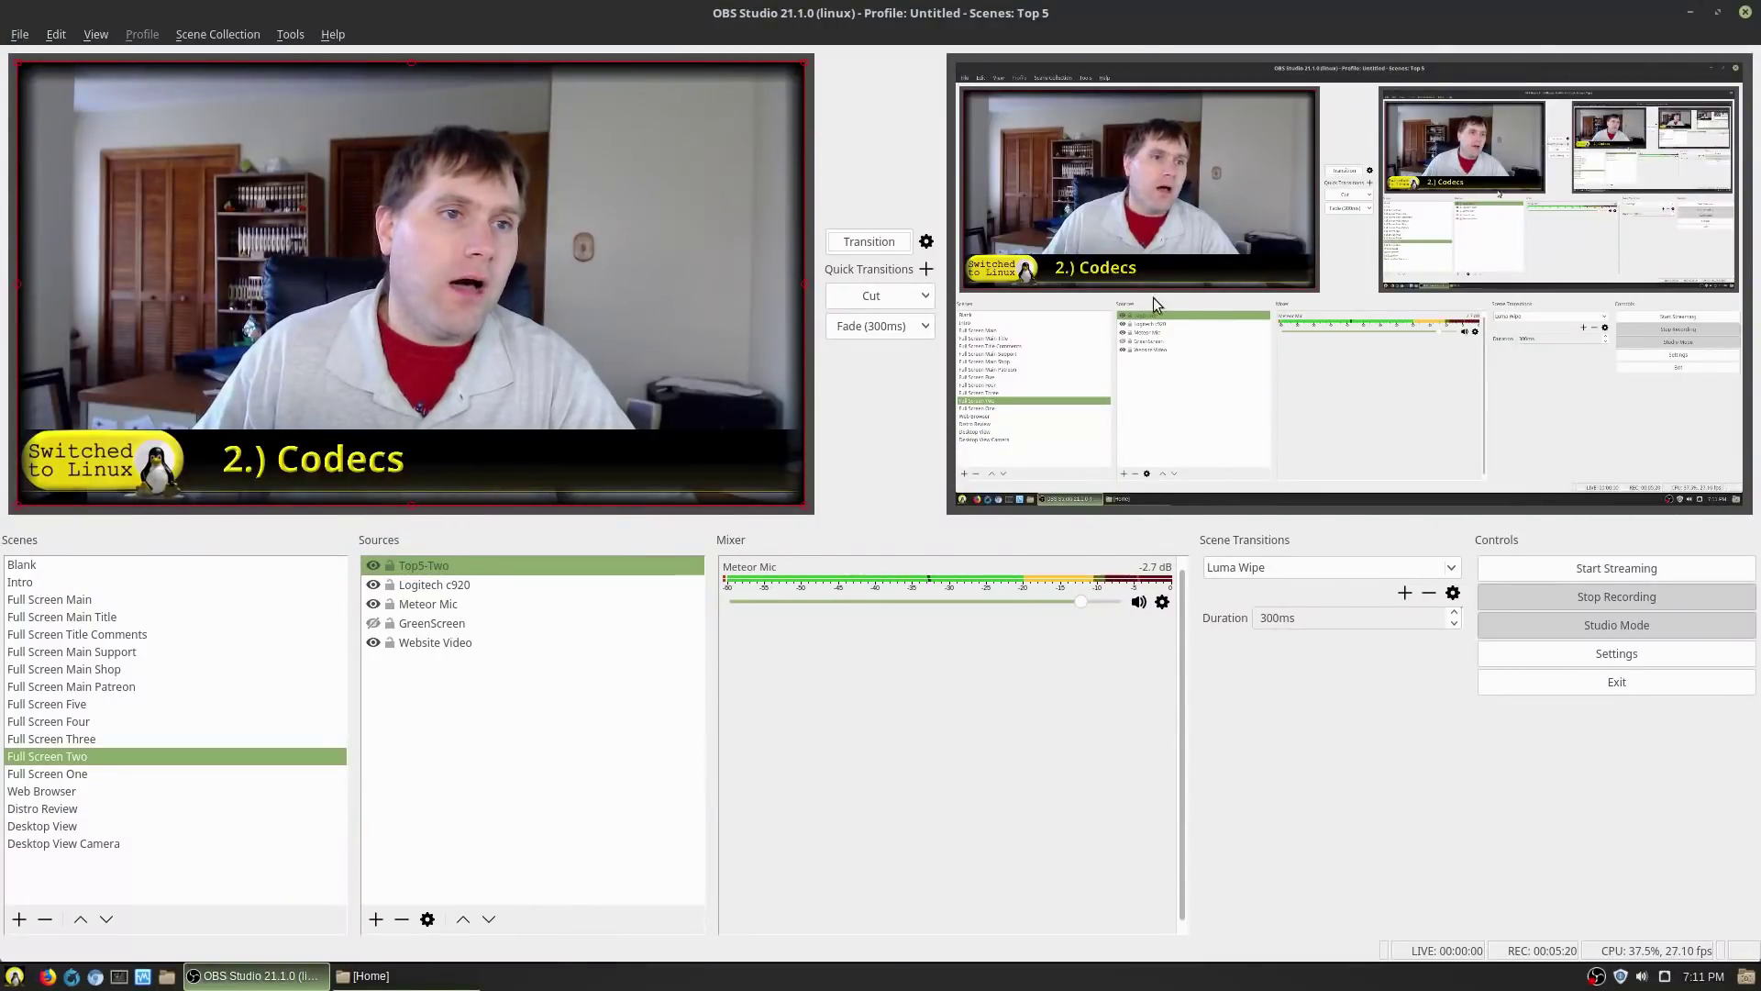
Reopen Settings at Output > Recording and list the available video encoders, with libx264 as default
{"action": "left_click", "coordinate": [1618, 657]}
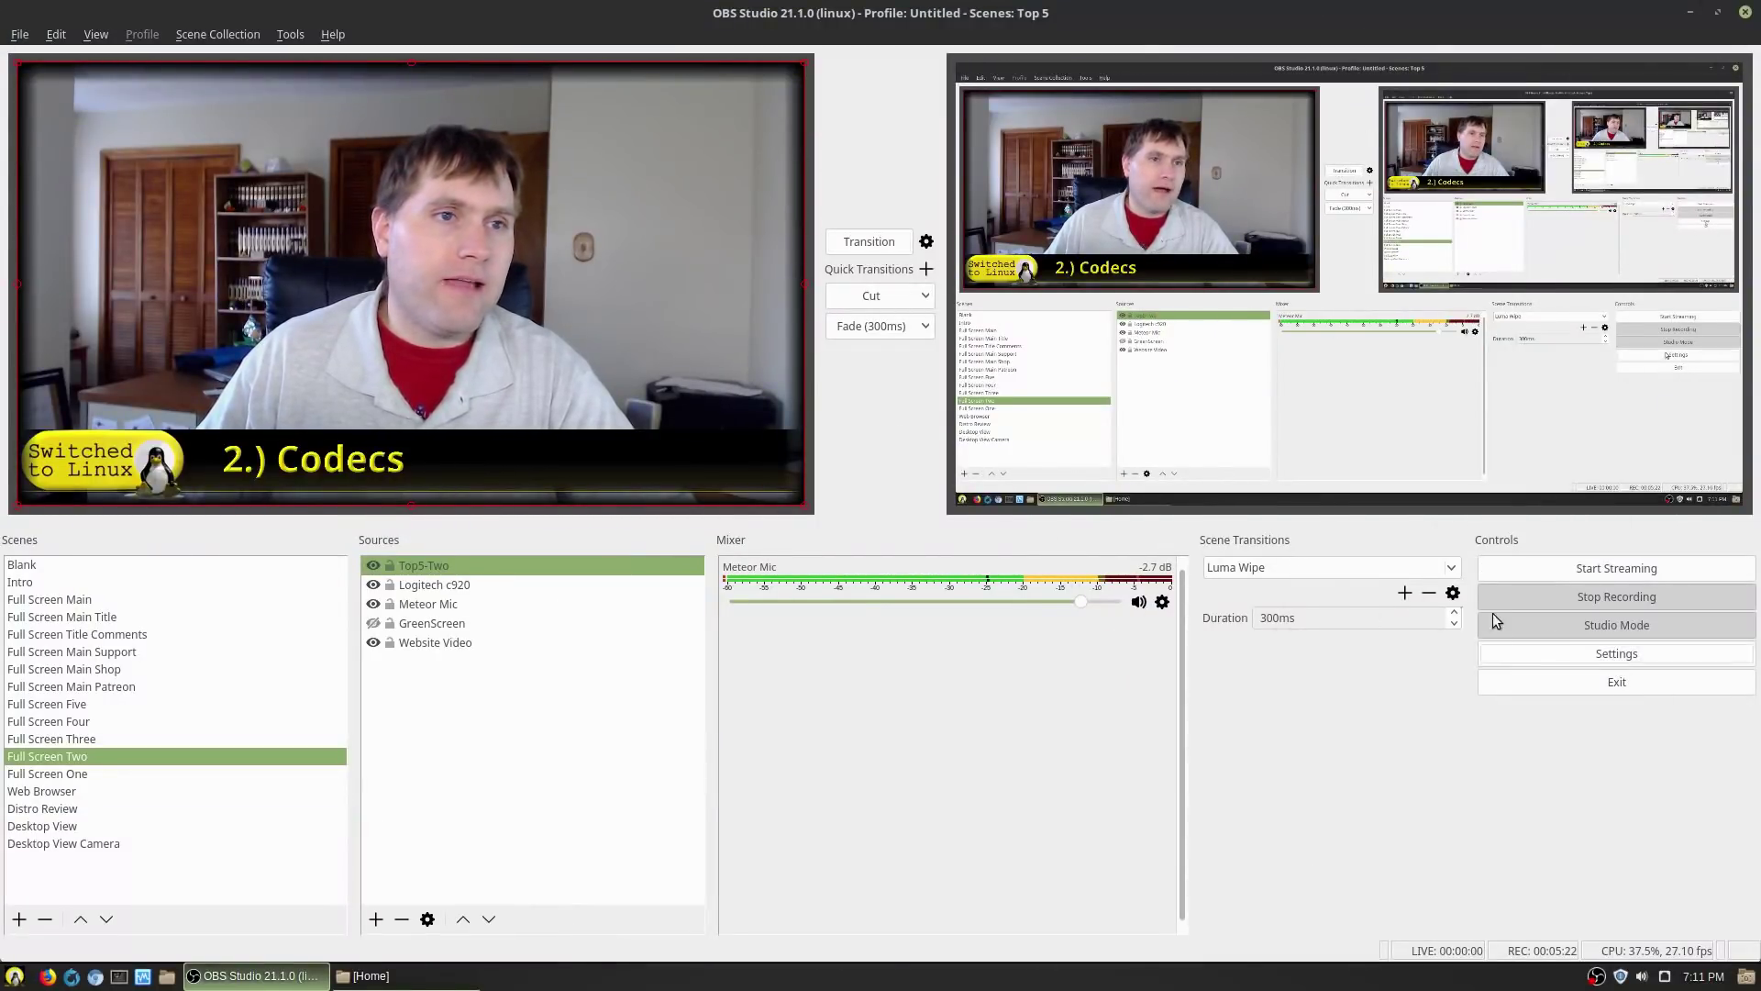
{"action": "left_click_drag", "start_coordinate": [688, 106], "coordinate": [329, 68]}
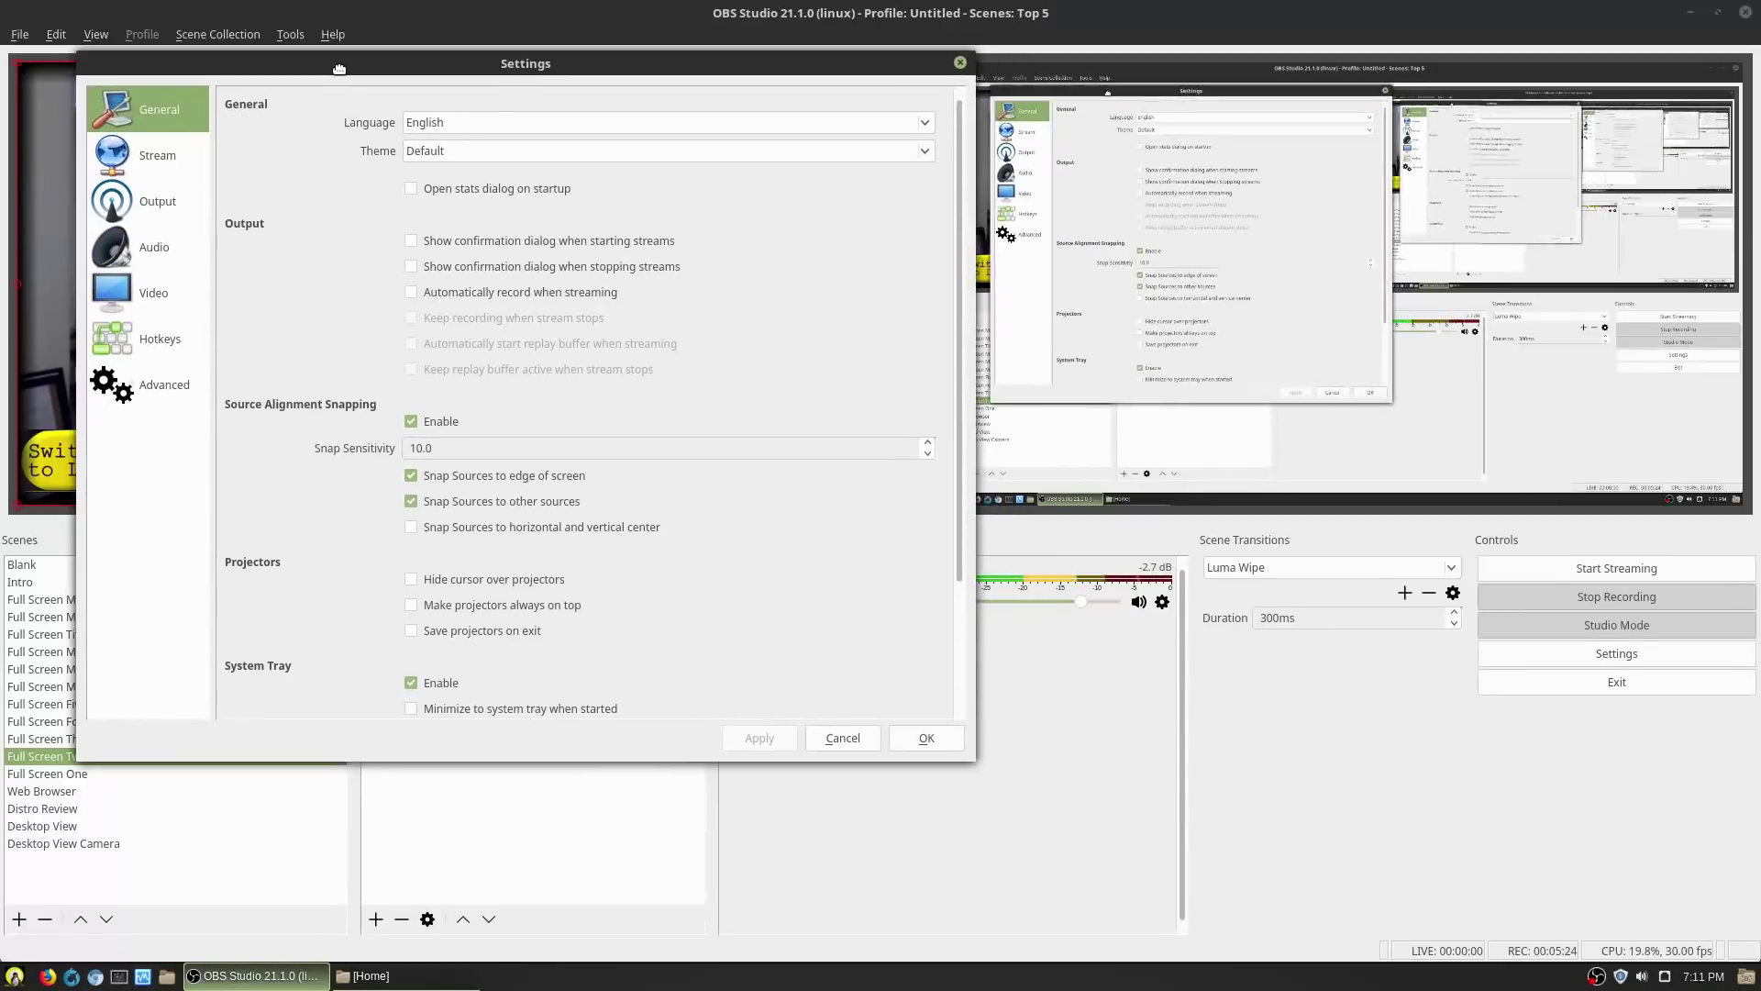
{"action": "left_click", "coordinate": [137, 197]}
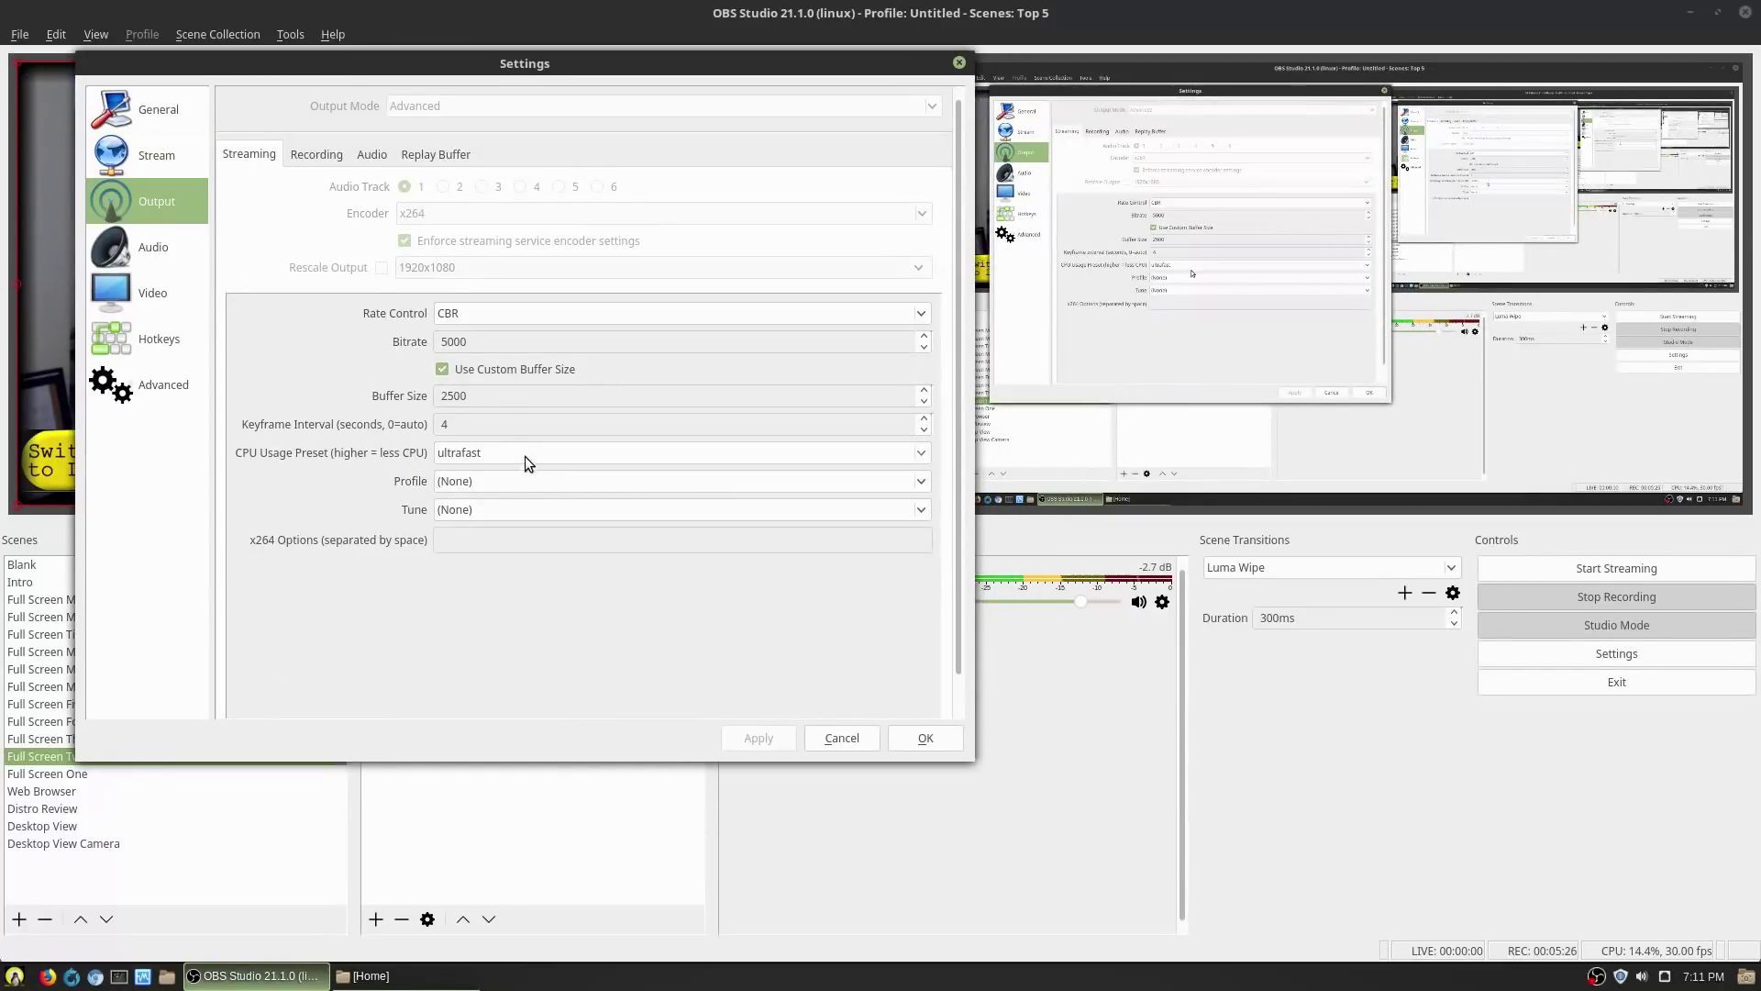
{"action": "left_click", "coordinate": [323, 150]}
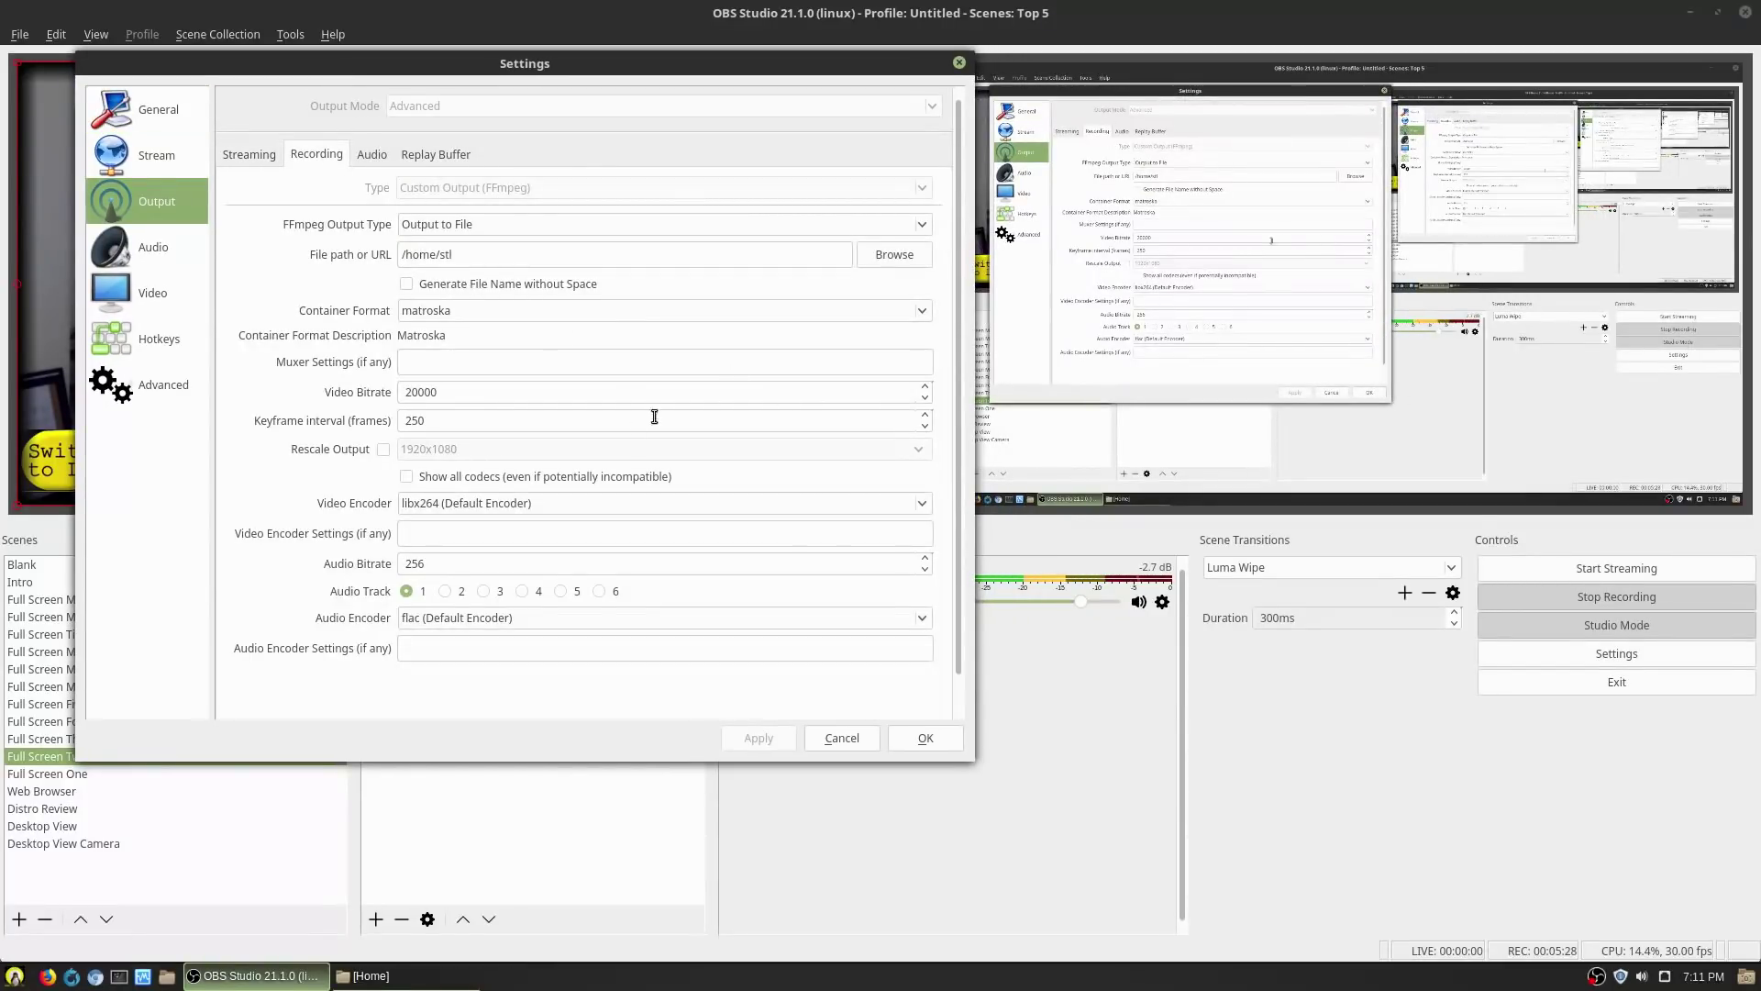
{"action": "left_click", "coordinate": [620, 504]}
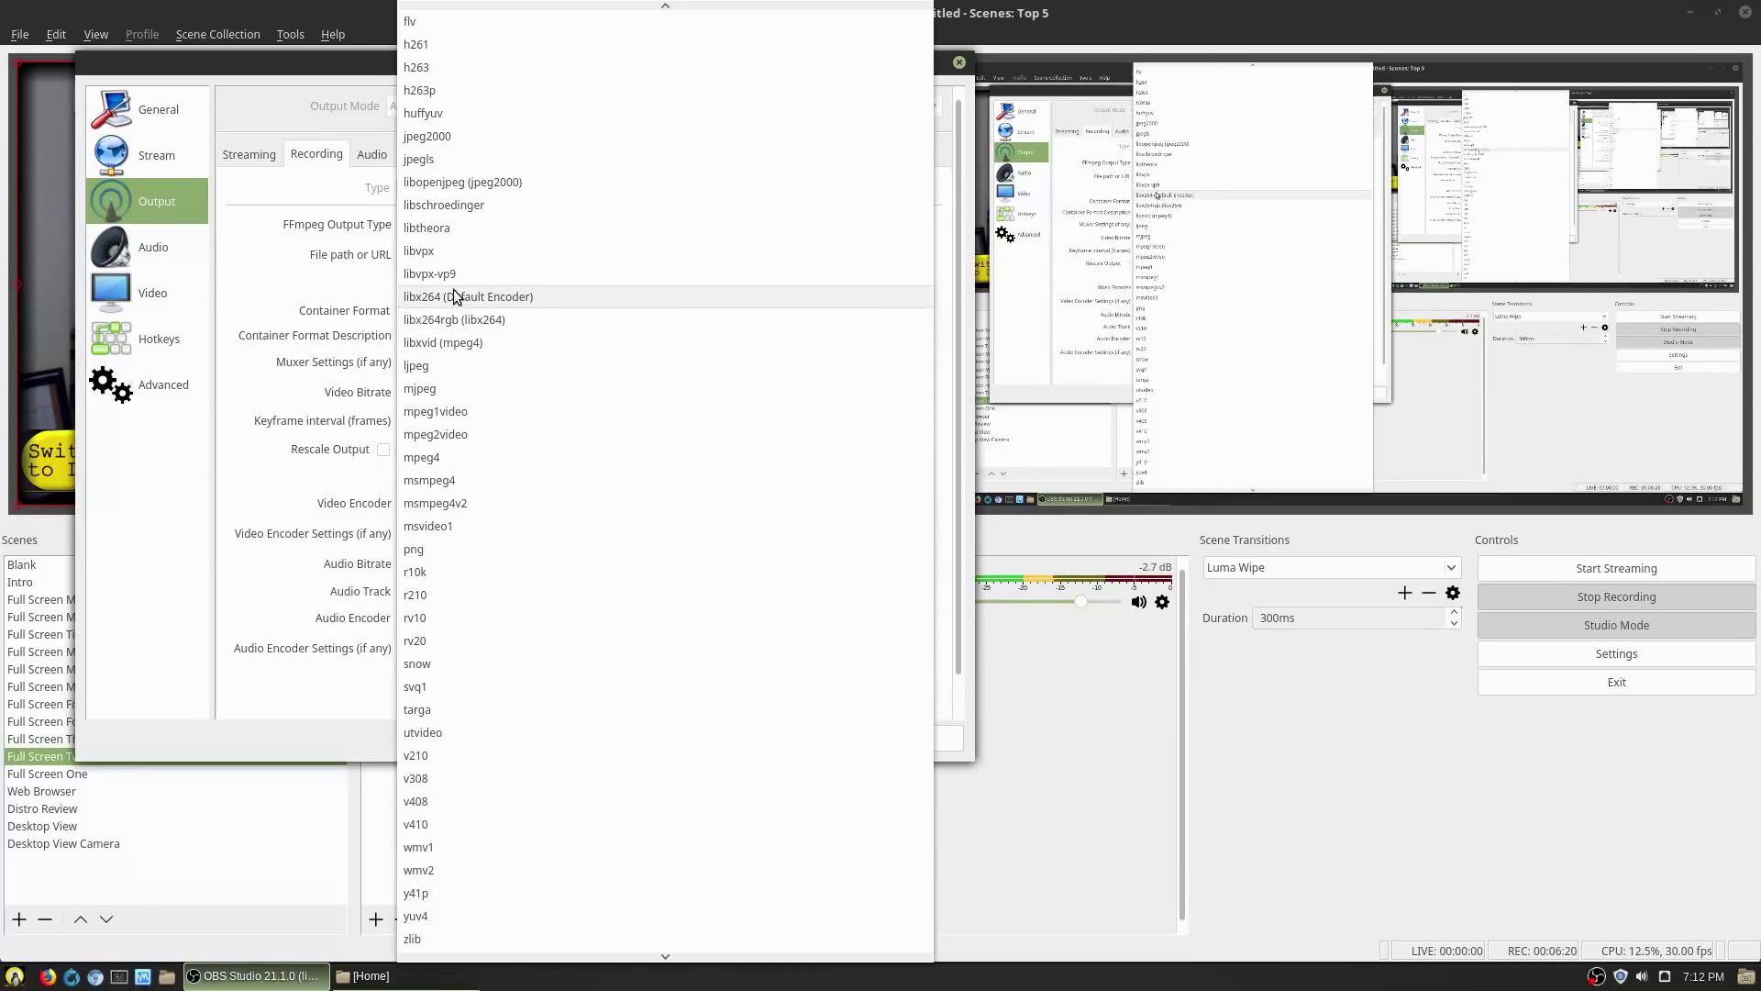
Close the video encoder list, leaving libx264 selected
{"action": "left_click", "coordinate": [307, 49]}
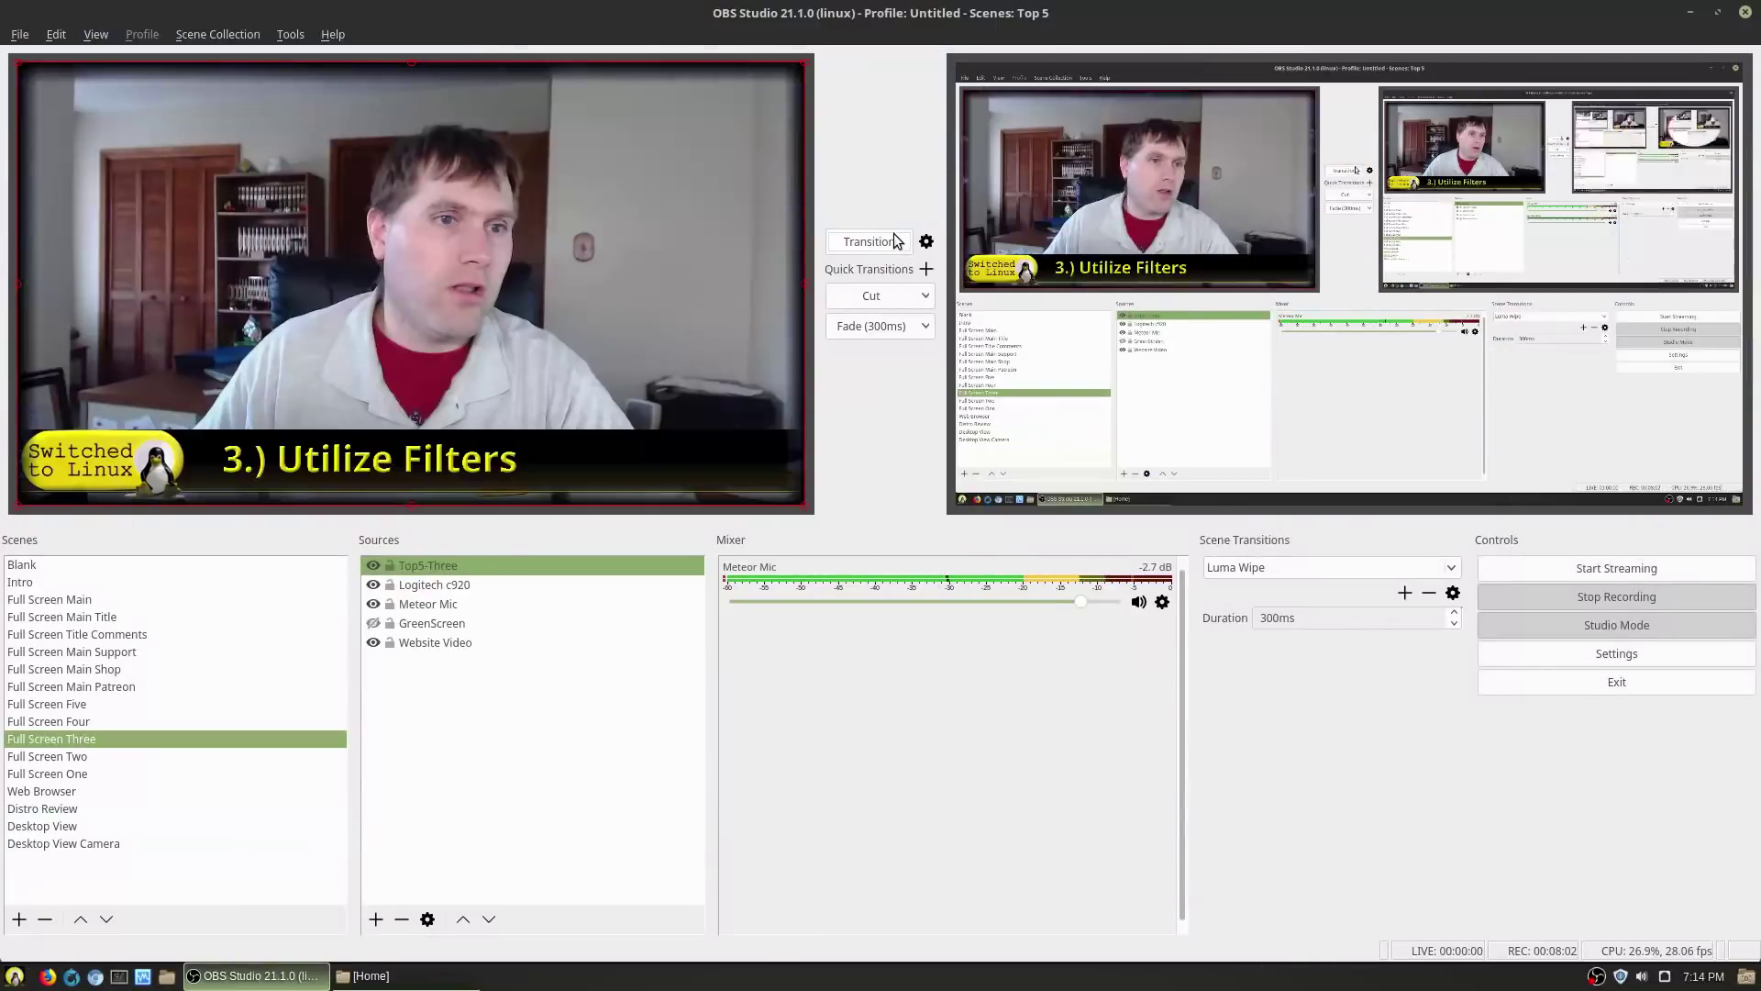
Open the Filters window for the Logitech c920 webcam source
{"action": "left_click", "coordinate": [422, 582]}
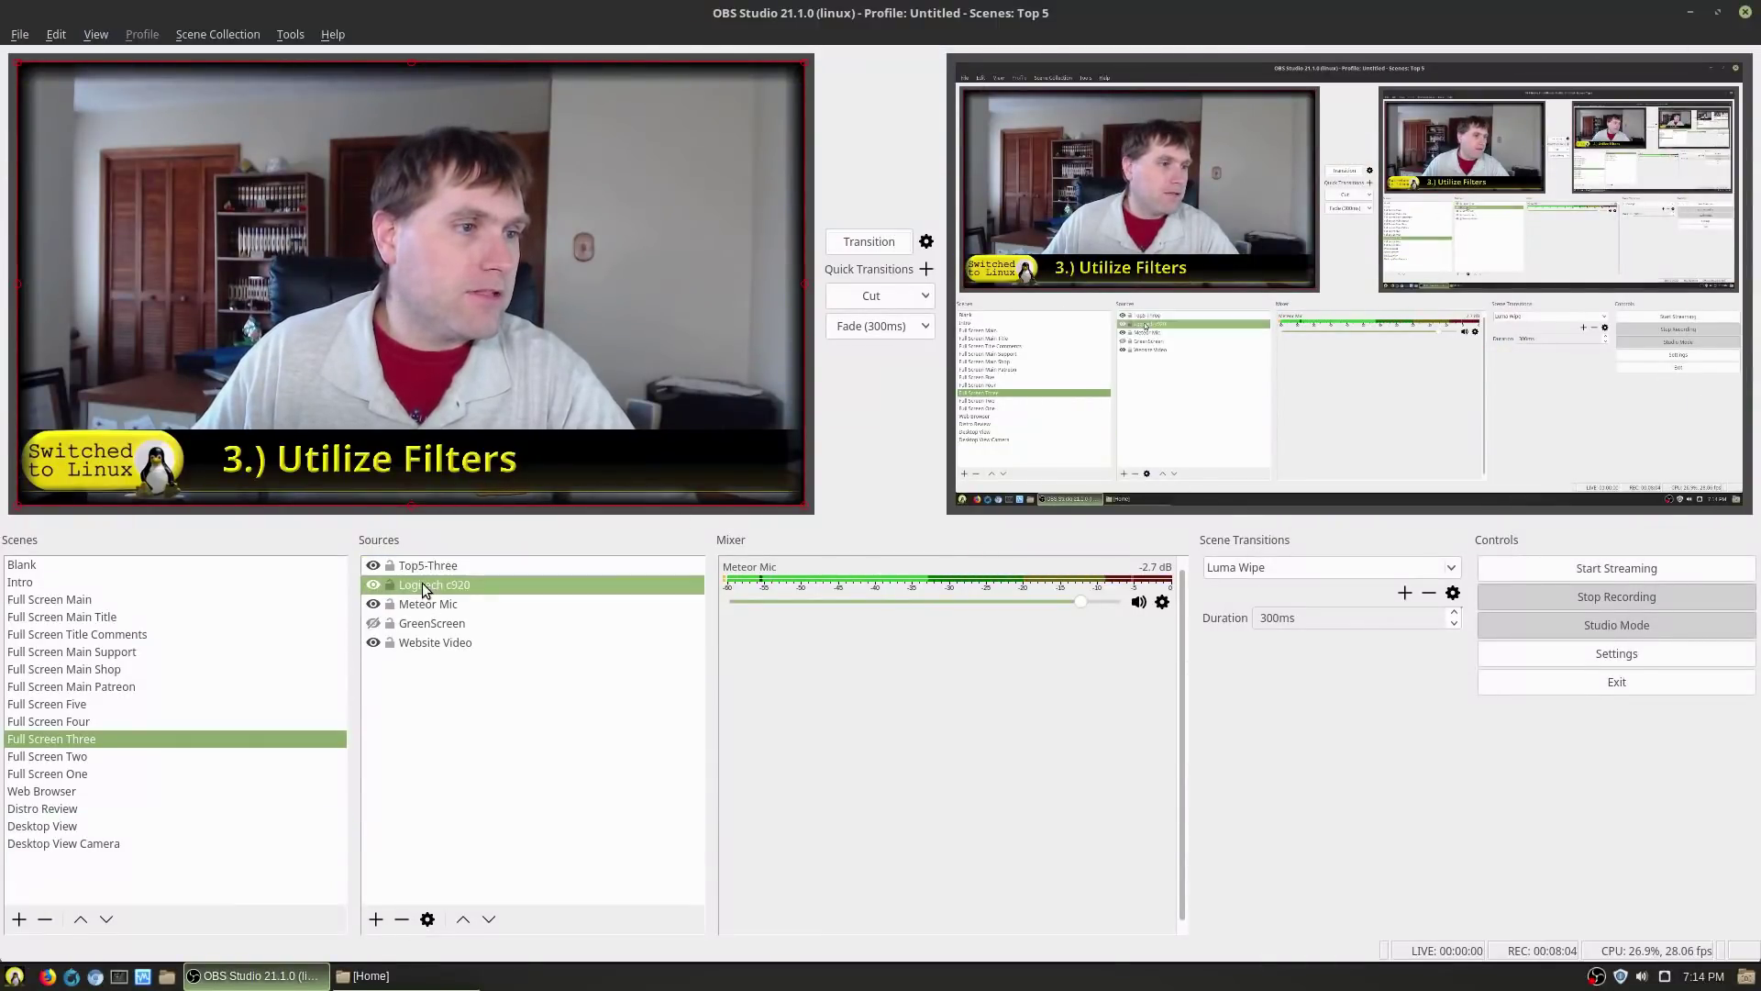
{"action": "right_click", "coordinate": [422, 581]}
{"action": "left_click", "coordinate": [713, 774]}
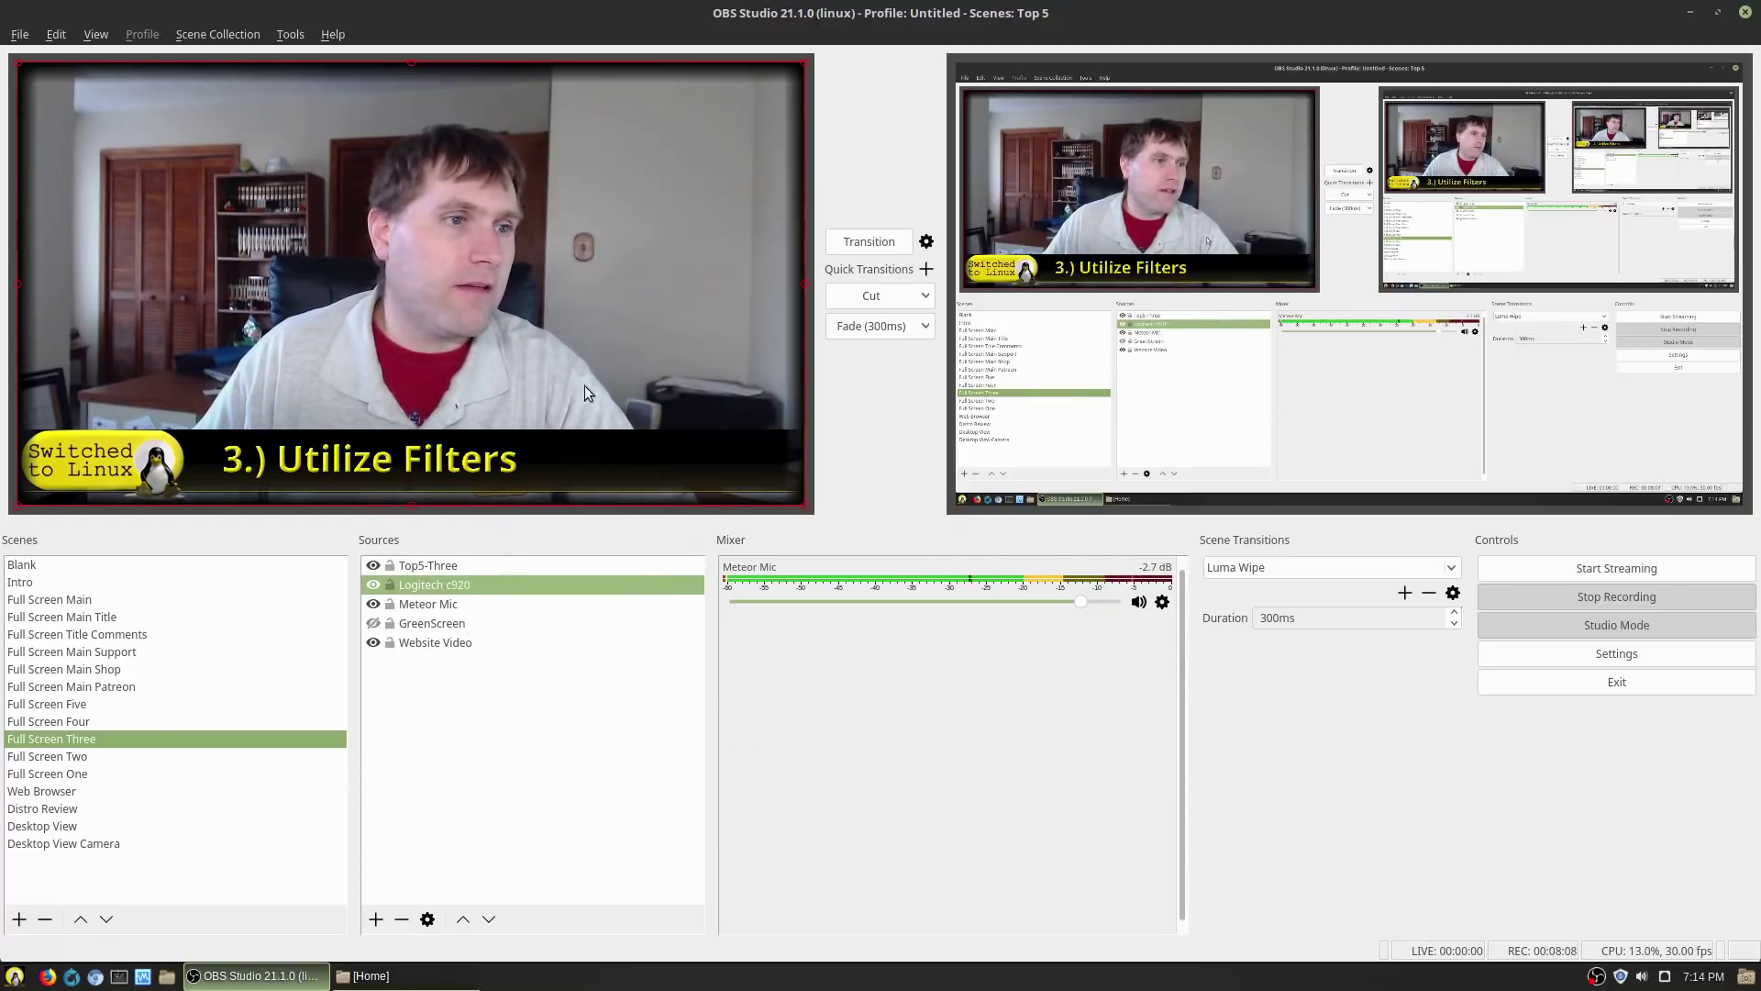
{"action": "right_click", "coordinate": [415, 586]}
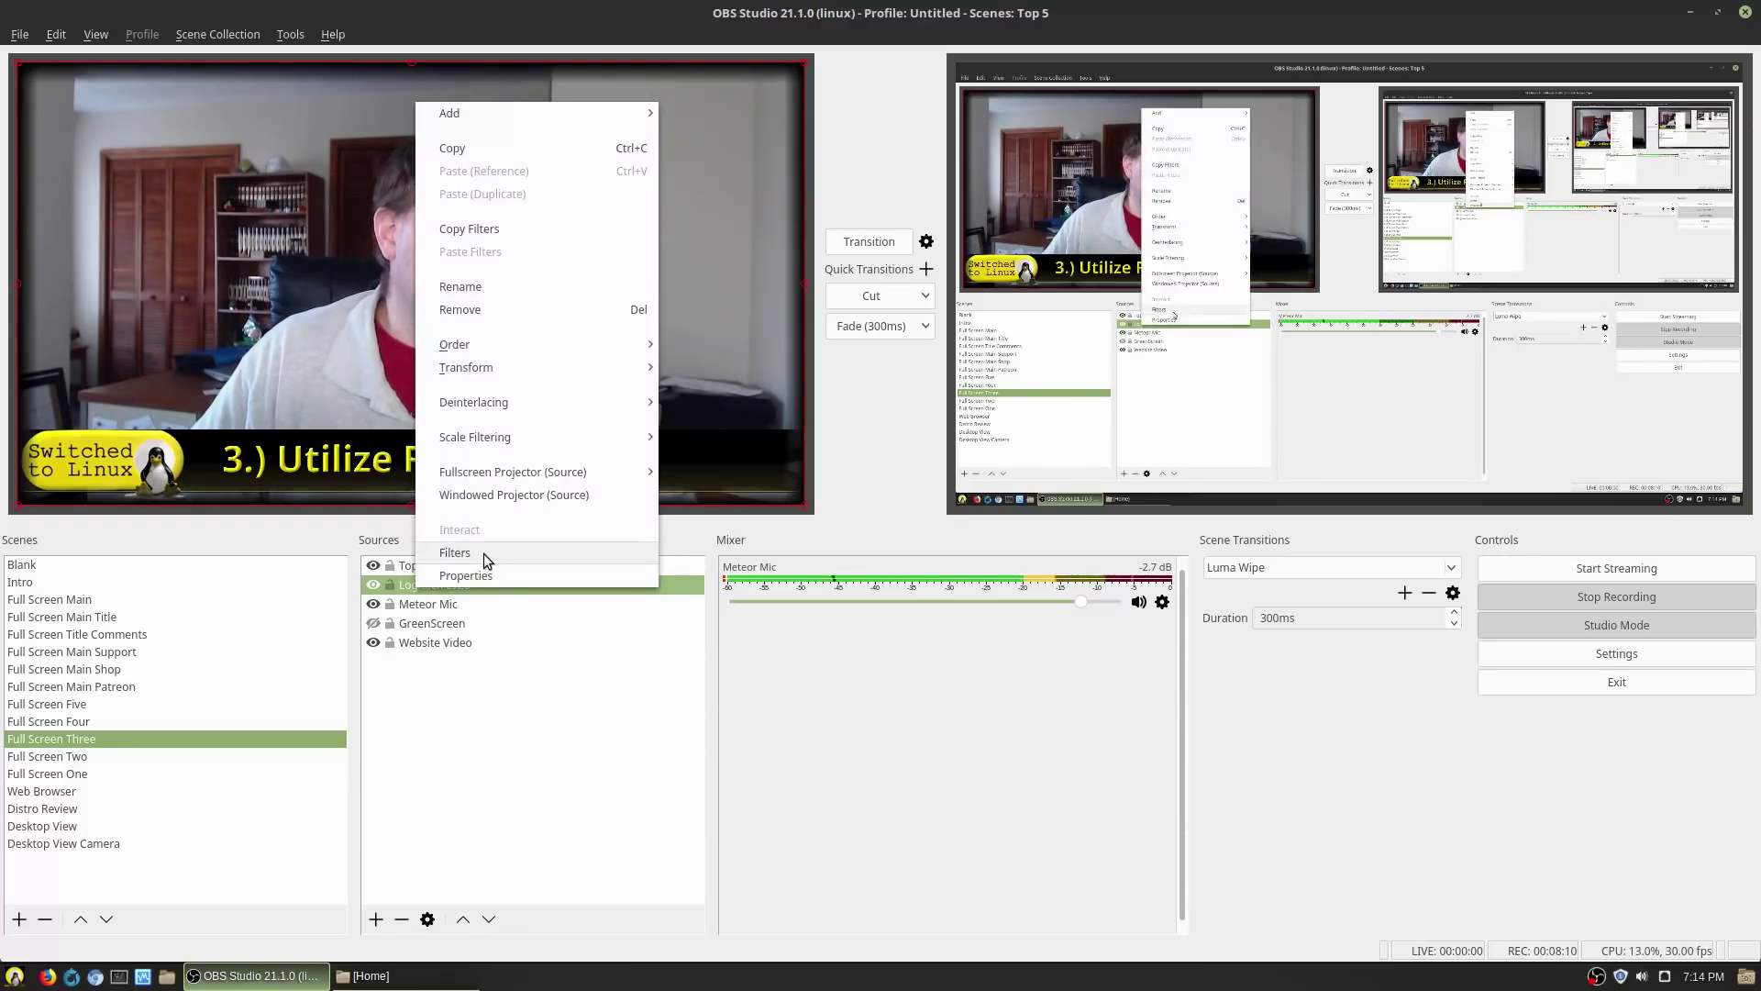
{"action": "left_click", "coordinate": [483, 553]}
{"action": "left_click_drag", "start_coordinate": [829, 113], "coordinate": [1160, 98]}
Raise the Sharpen filter's sharpness to about 0.75, then lower it to about 0.10
{"action": "left_click", "coordinate": [872, 483]}
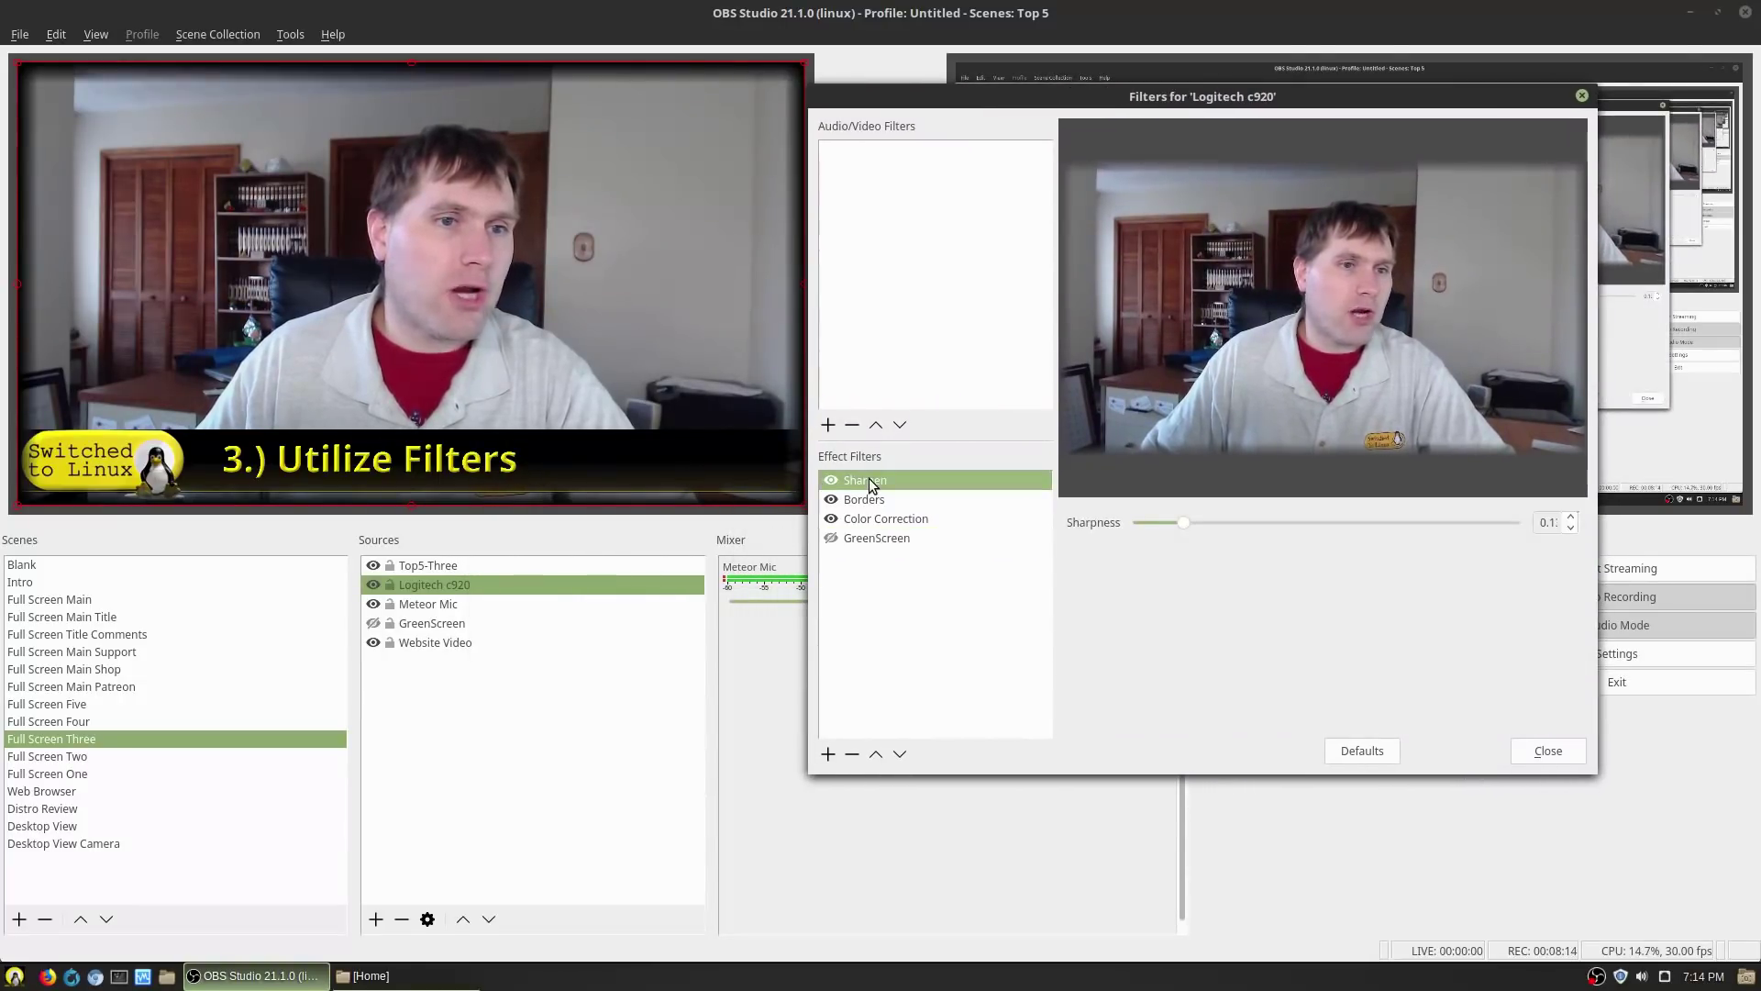
{"action": "left_click_drag", "start_coordinate": [1186, 520], "coordinate": [986, 510]}
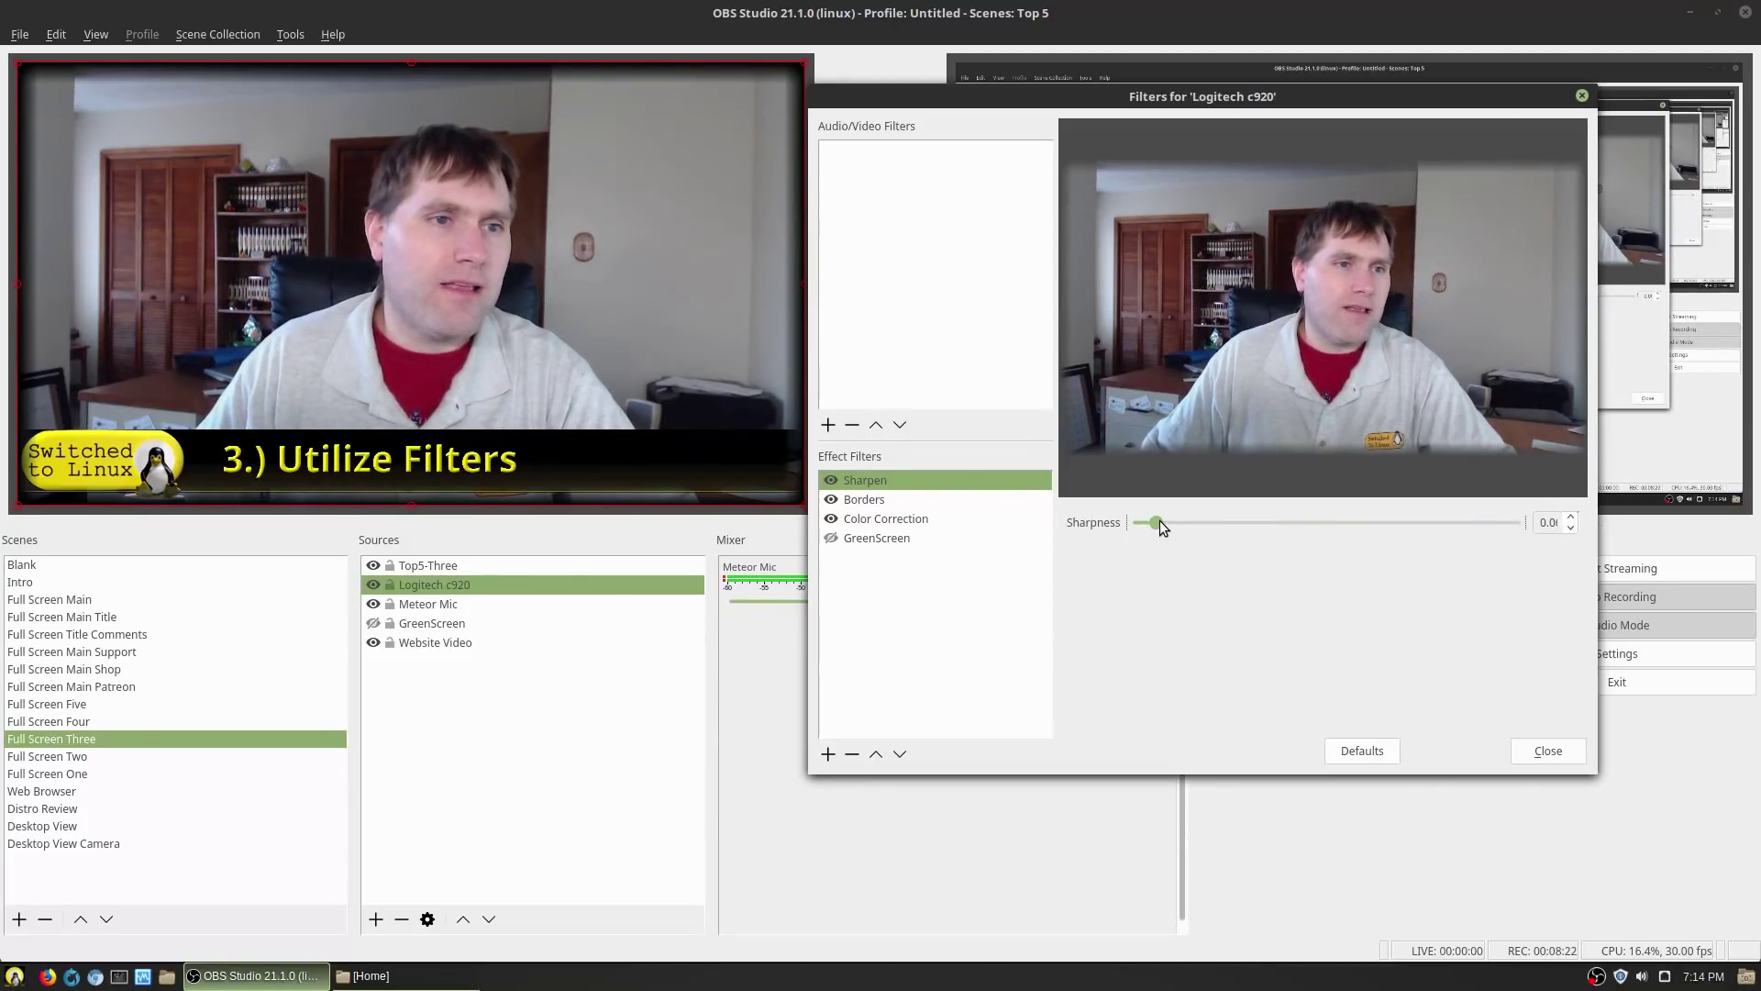
{"action": "left_click_drag", "start_coordinate": [1194, 520], "coordinate": [1176, 524]}
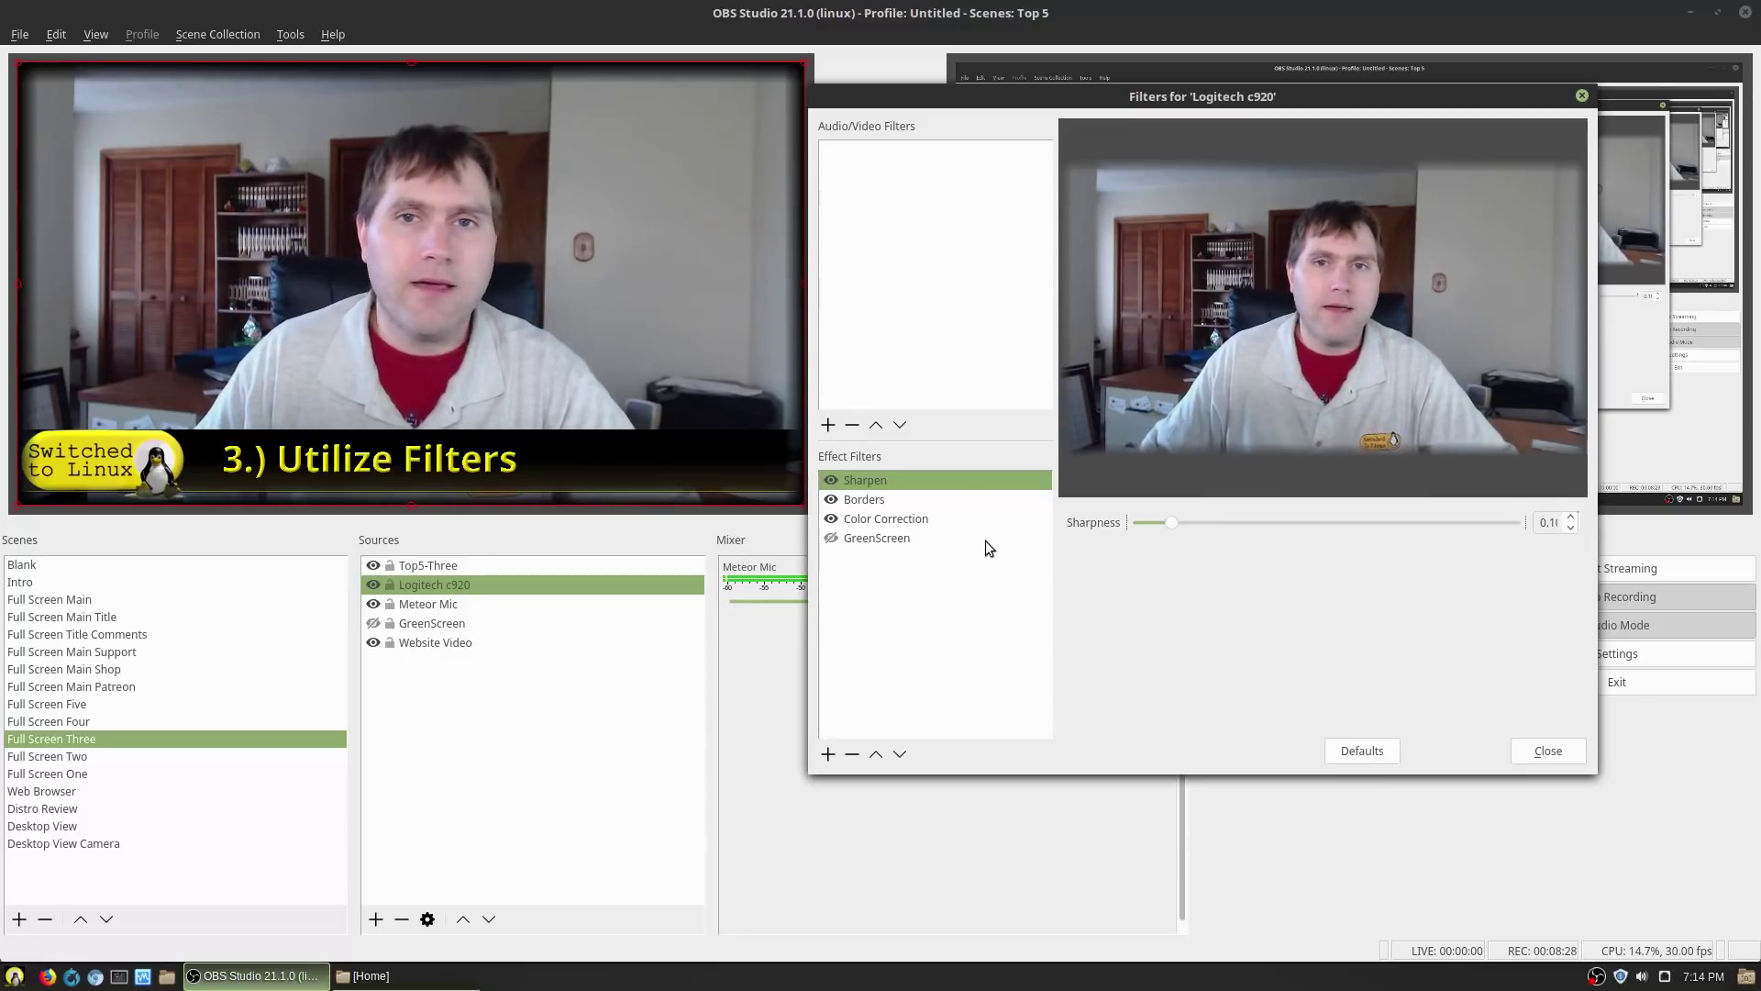
Inspect the Borders filter's alpha-mask settings, toggling its visibility off and back on
{"action": "left_click", "coordinate": [869, 506]}
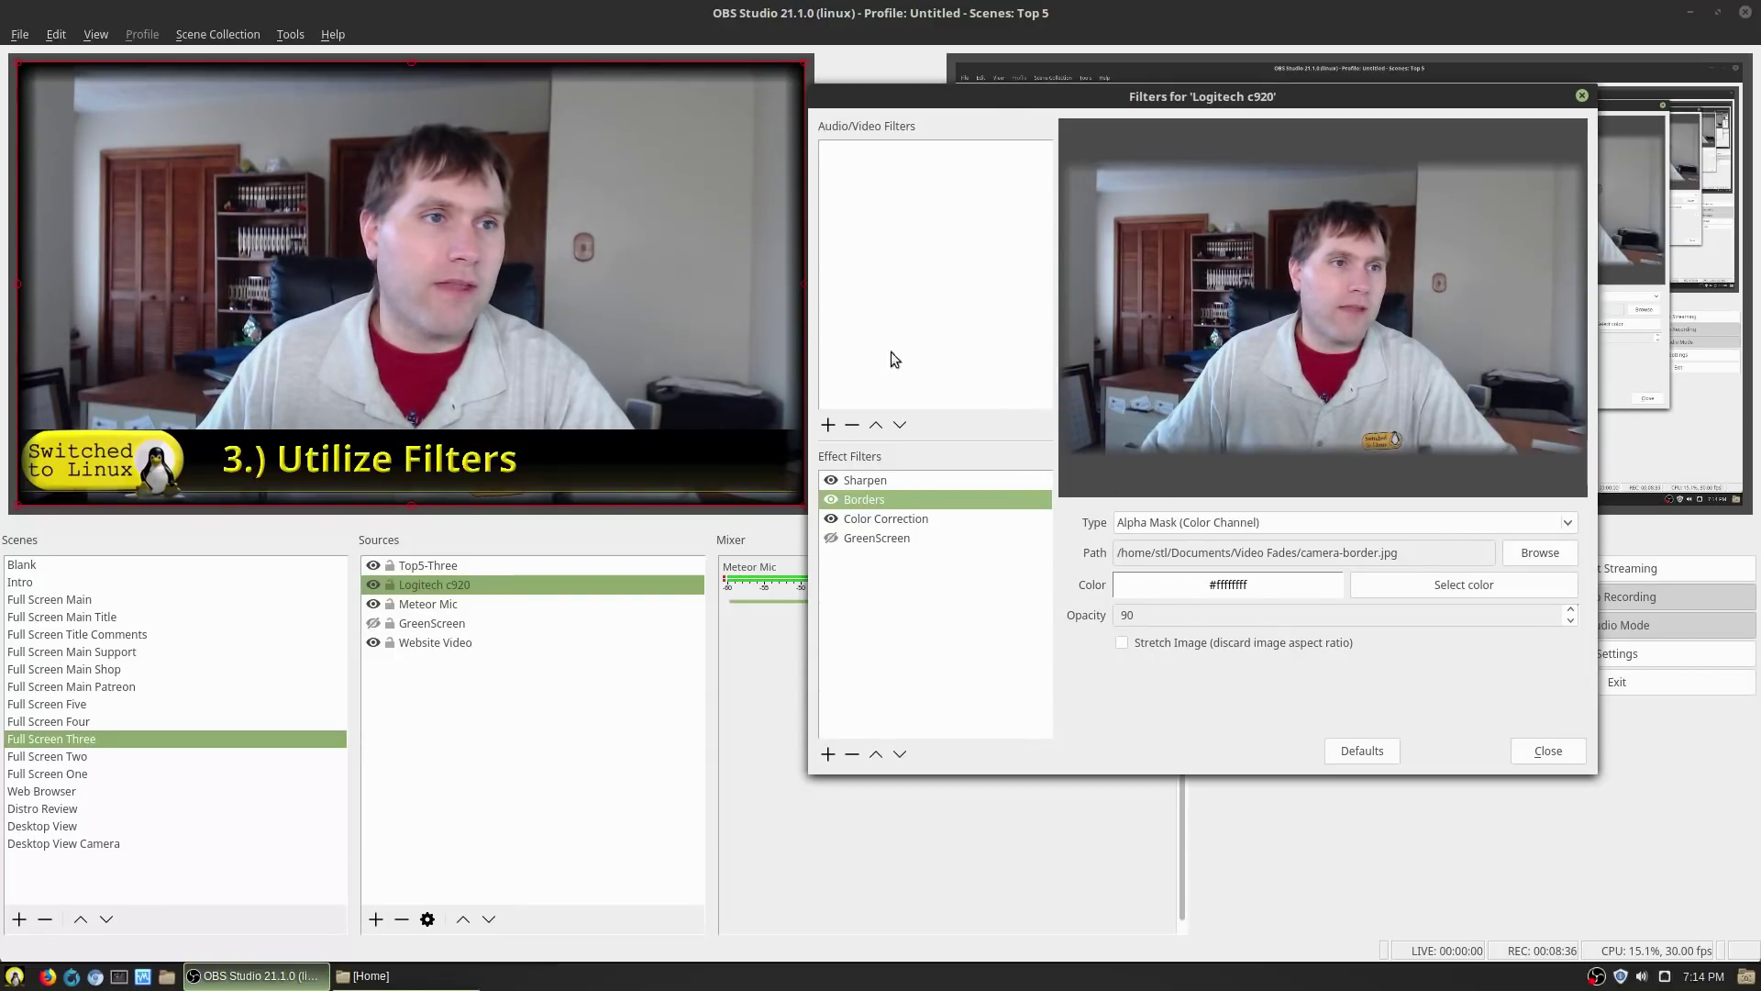
{"action": "left_click", "coordinate": [832, 501]}
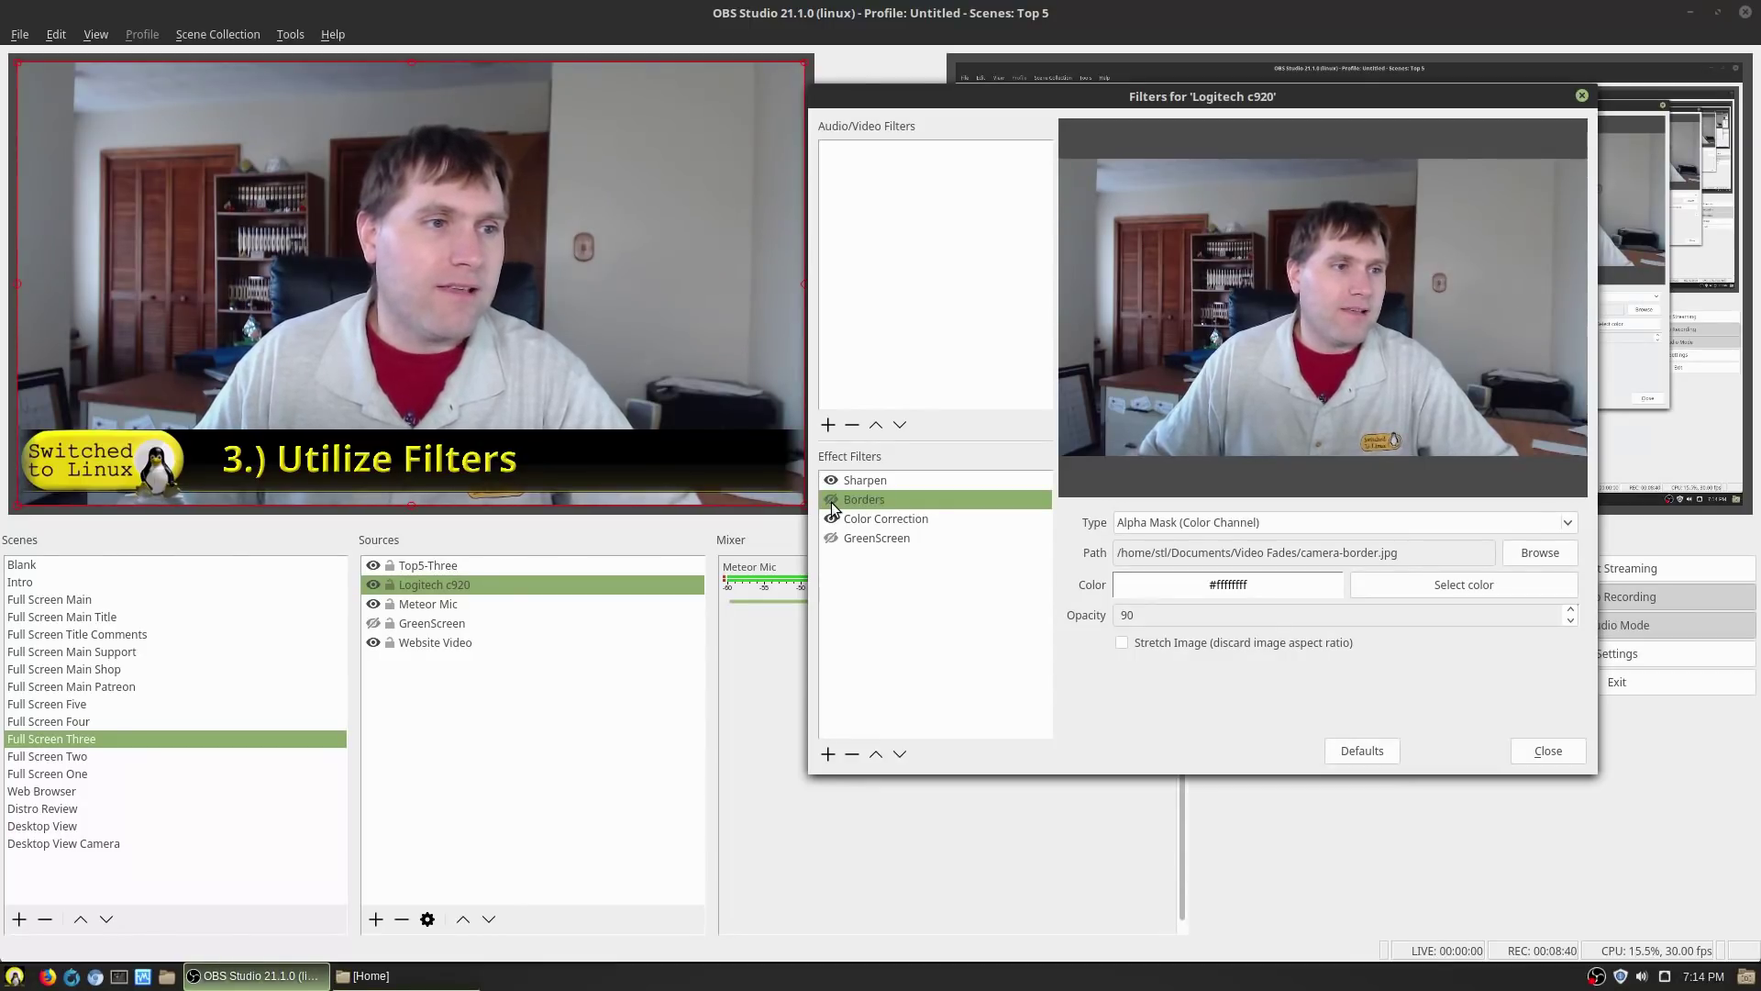
{"action": "left_click", "coordinate": [831, 502]}
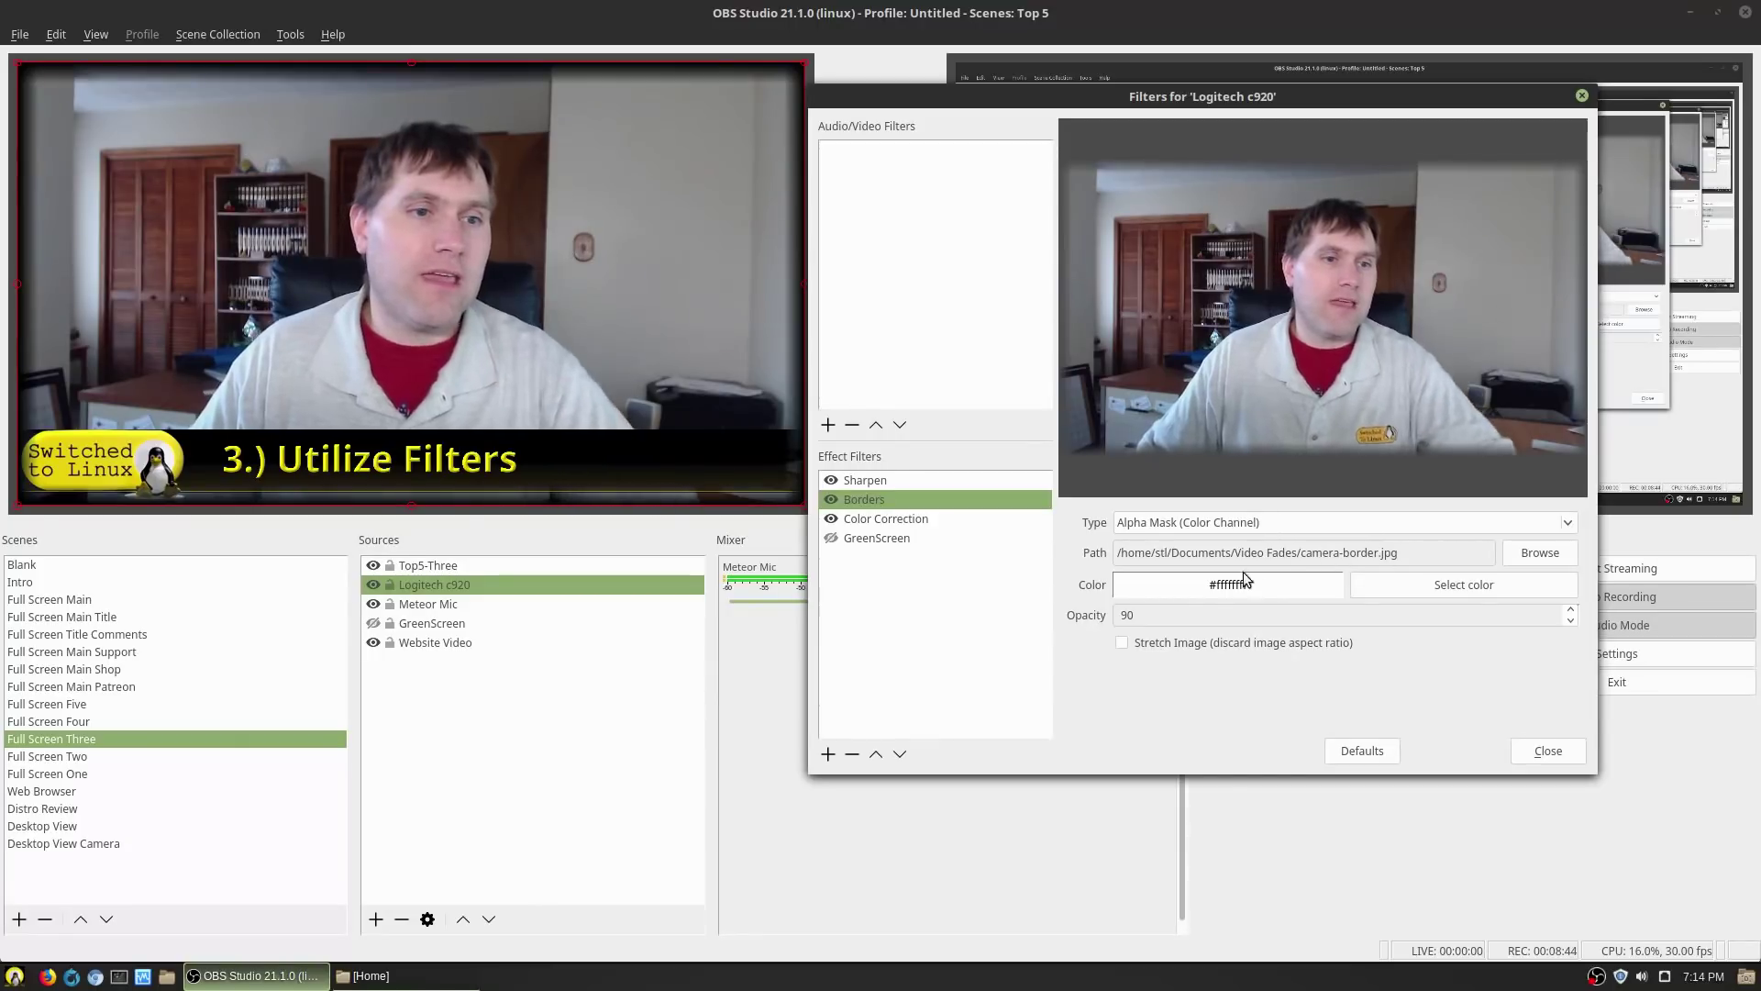
Bring the file manager beside OBS and open the Documents folder
{"action": "left_click", "coordinate": [358, 981]}
{"action": "left_click_drag", "start_coordinate": [899, 33], "coordinate": [574, 33]}
{"action": "double_click", "coordinate": [547, 138]}
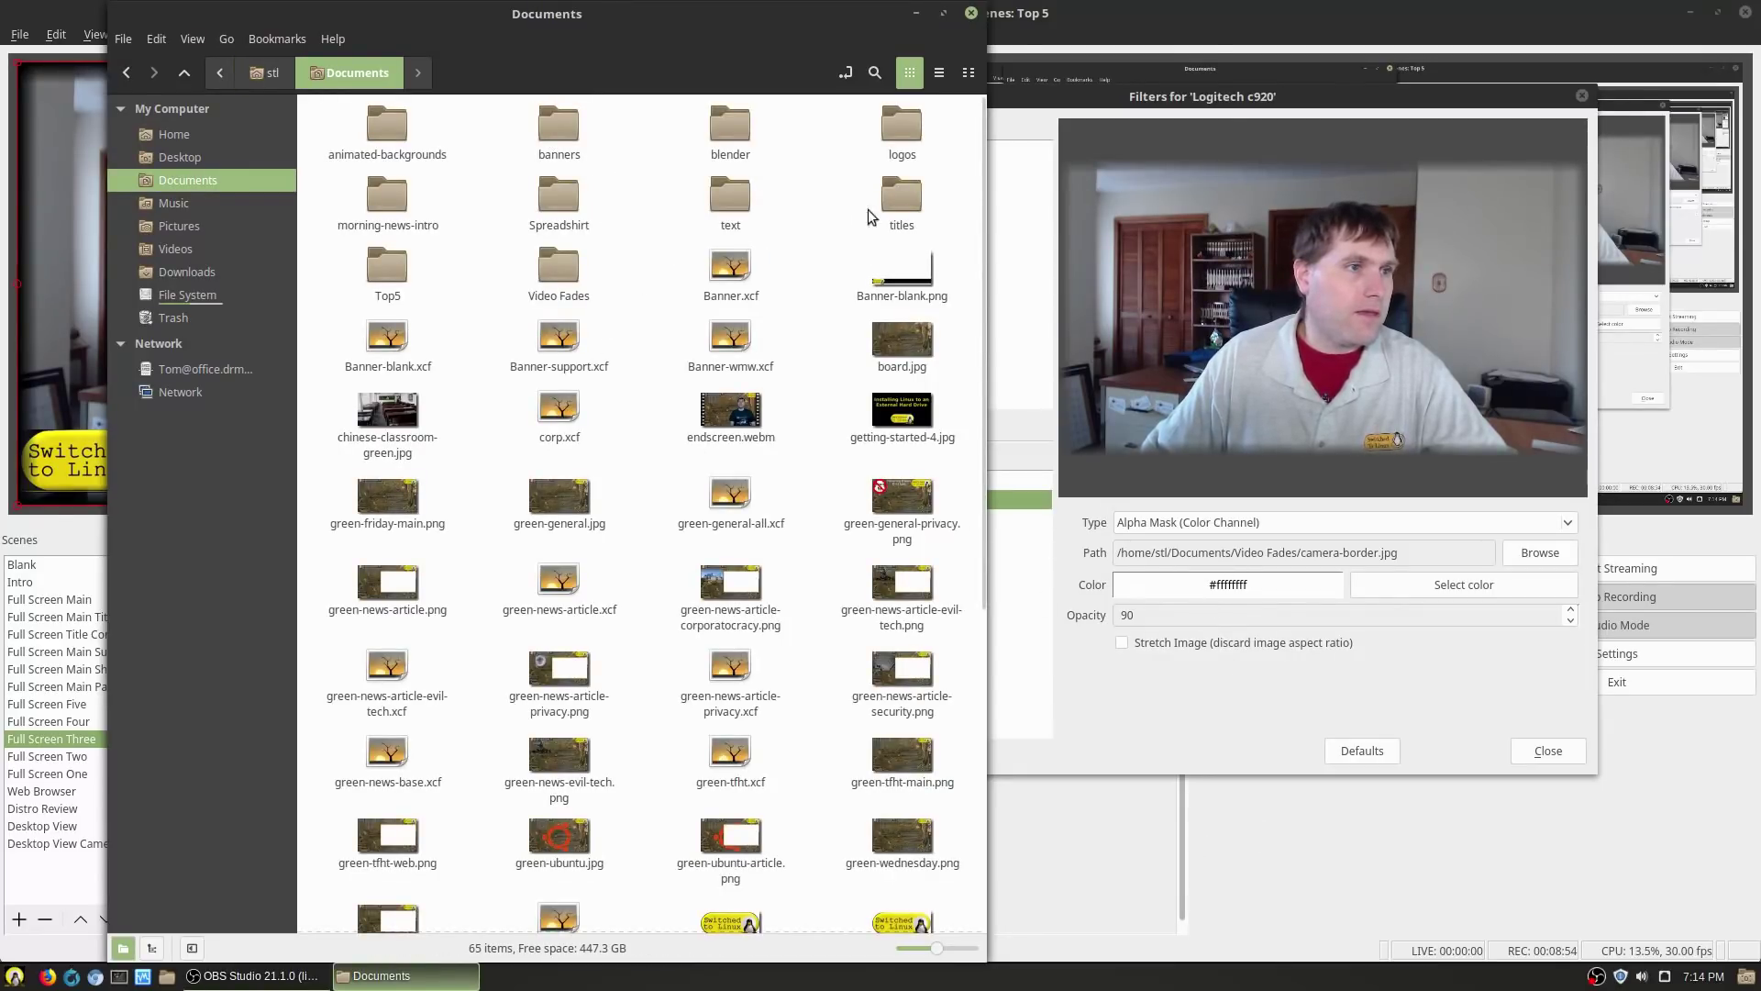
View camera-border.jpg in Video Fades, then close the image viewer and the file manager
{"action": "double_click", "coordinate": [563, 274]}
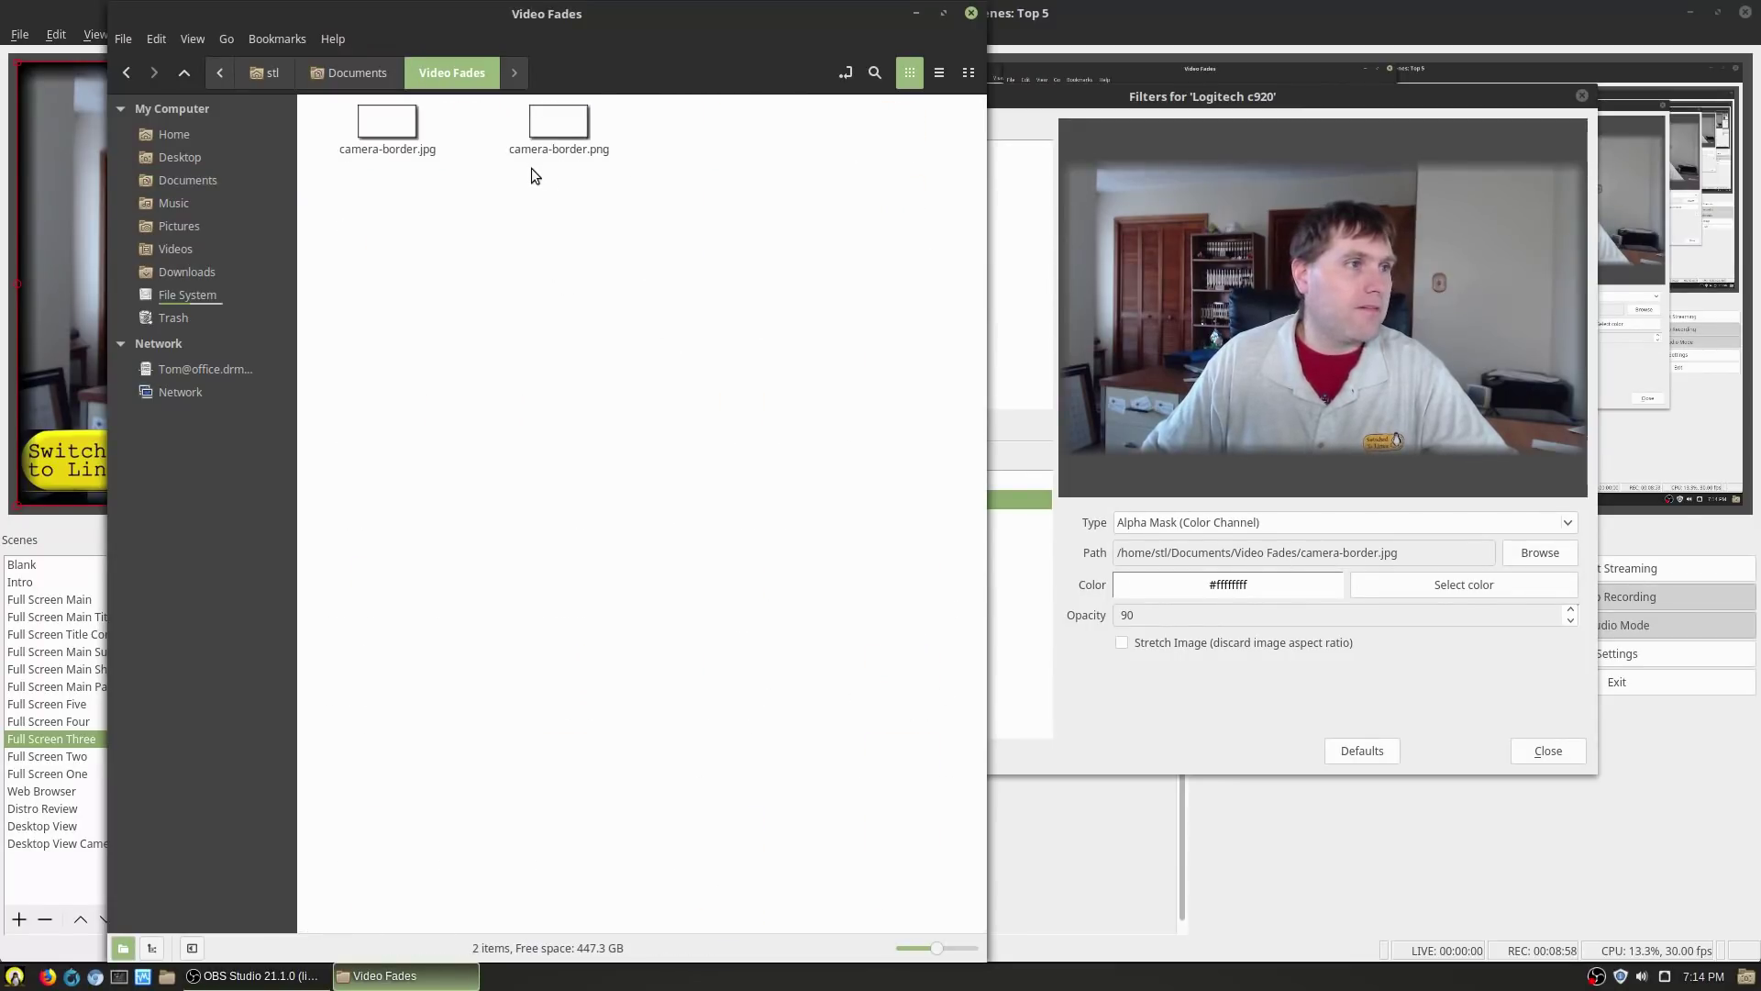
{"action": "double_click", "coordinate": [389, 139]}
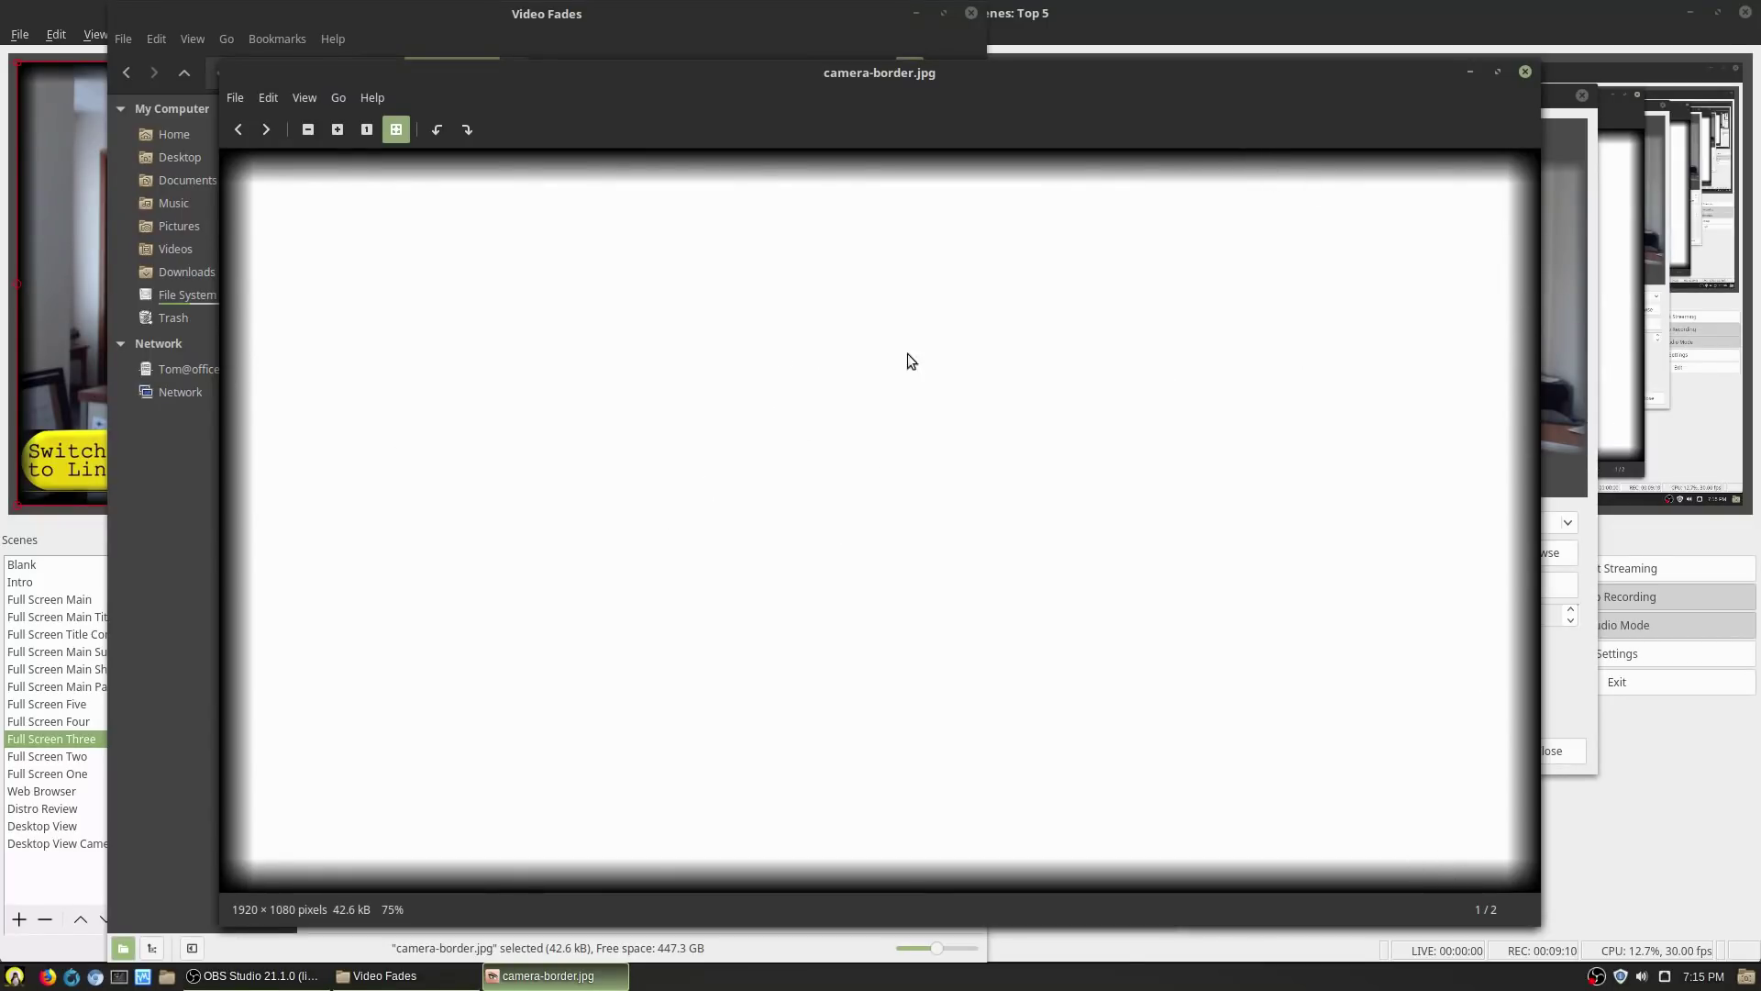
{"action": "left_click", "coordinate": [1525, 71]}
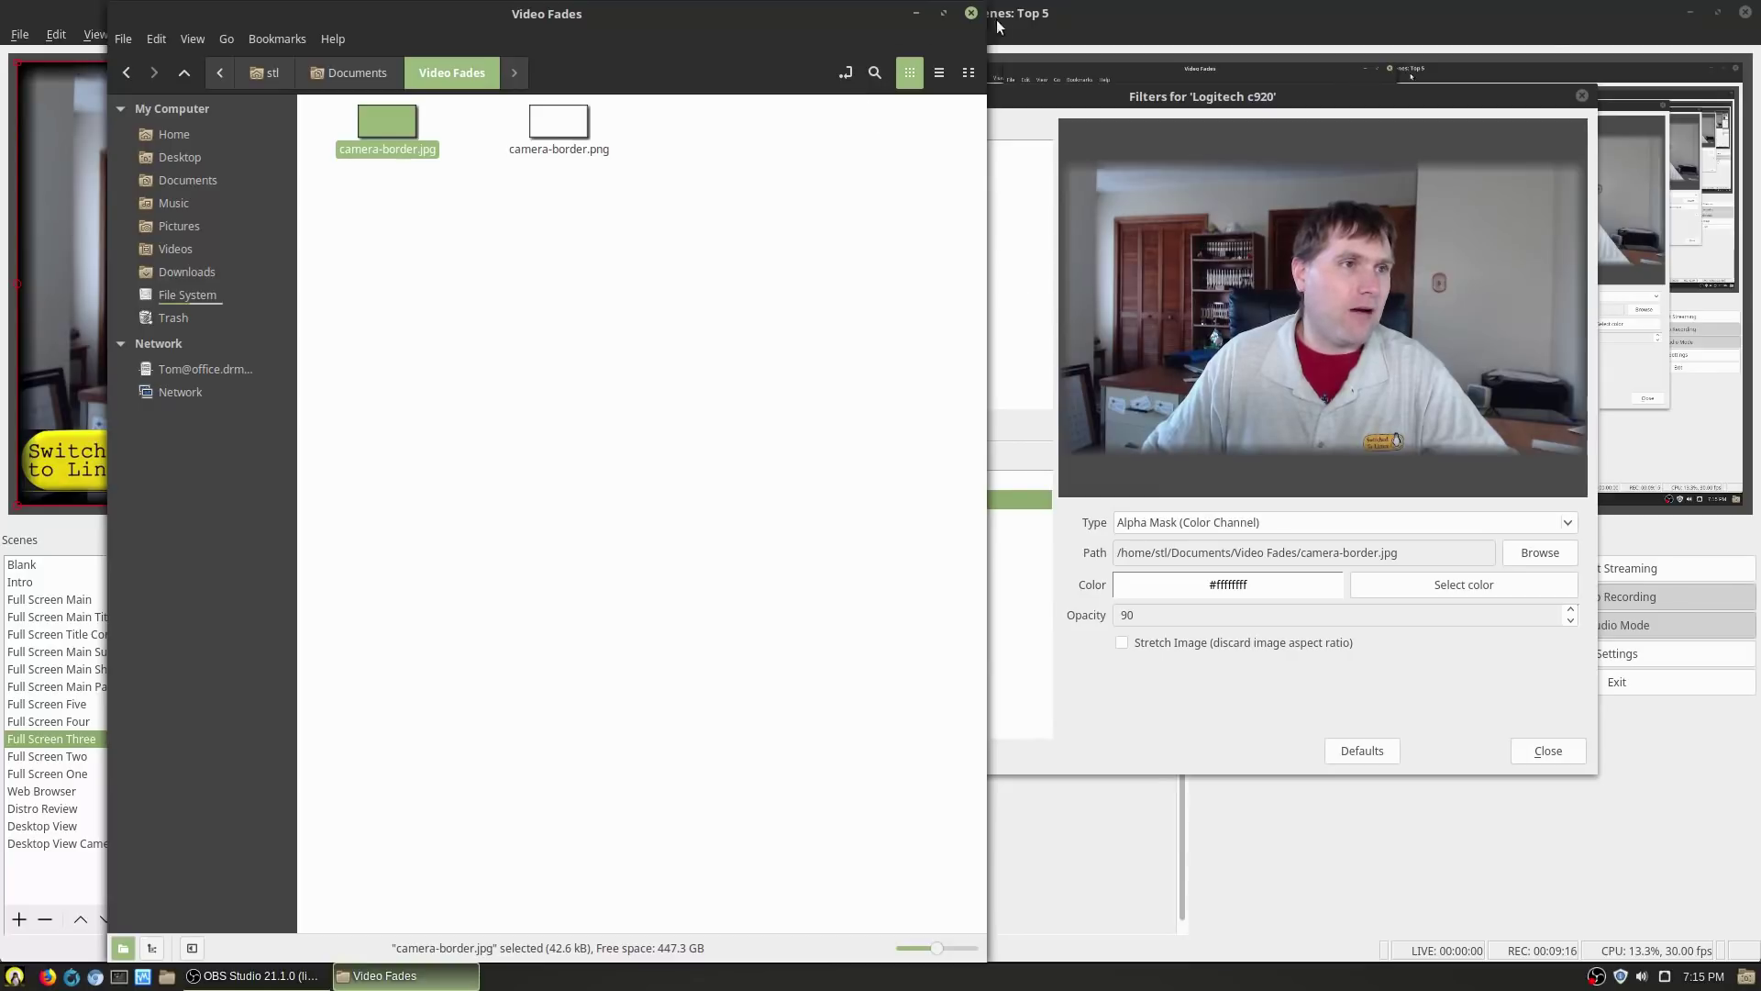
{"action": "left_click", "coordinate": [970, 13]}
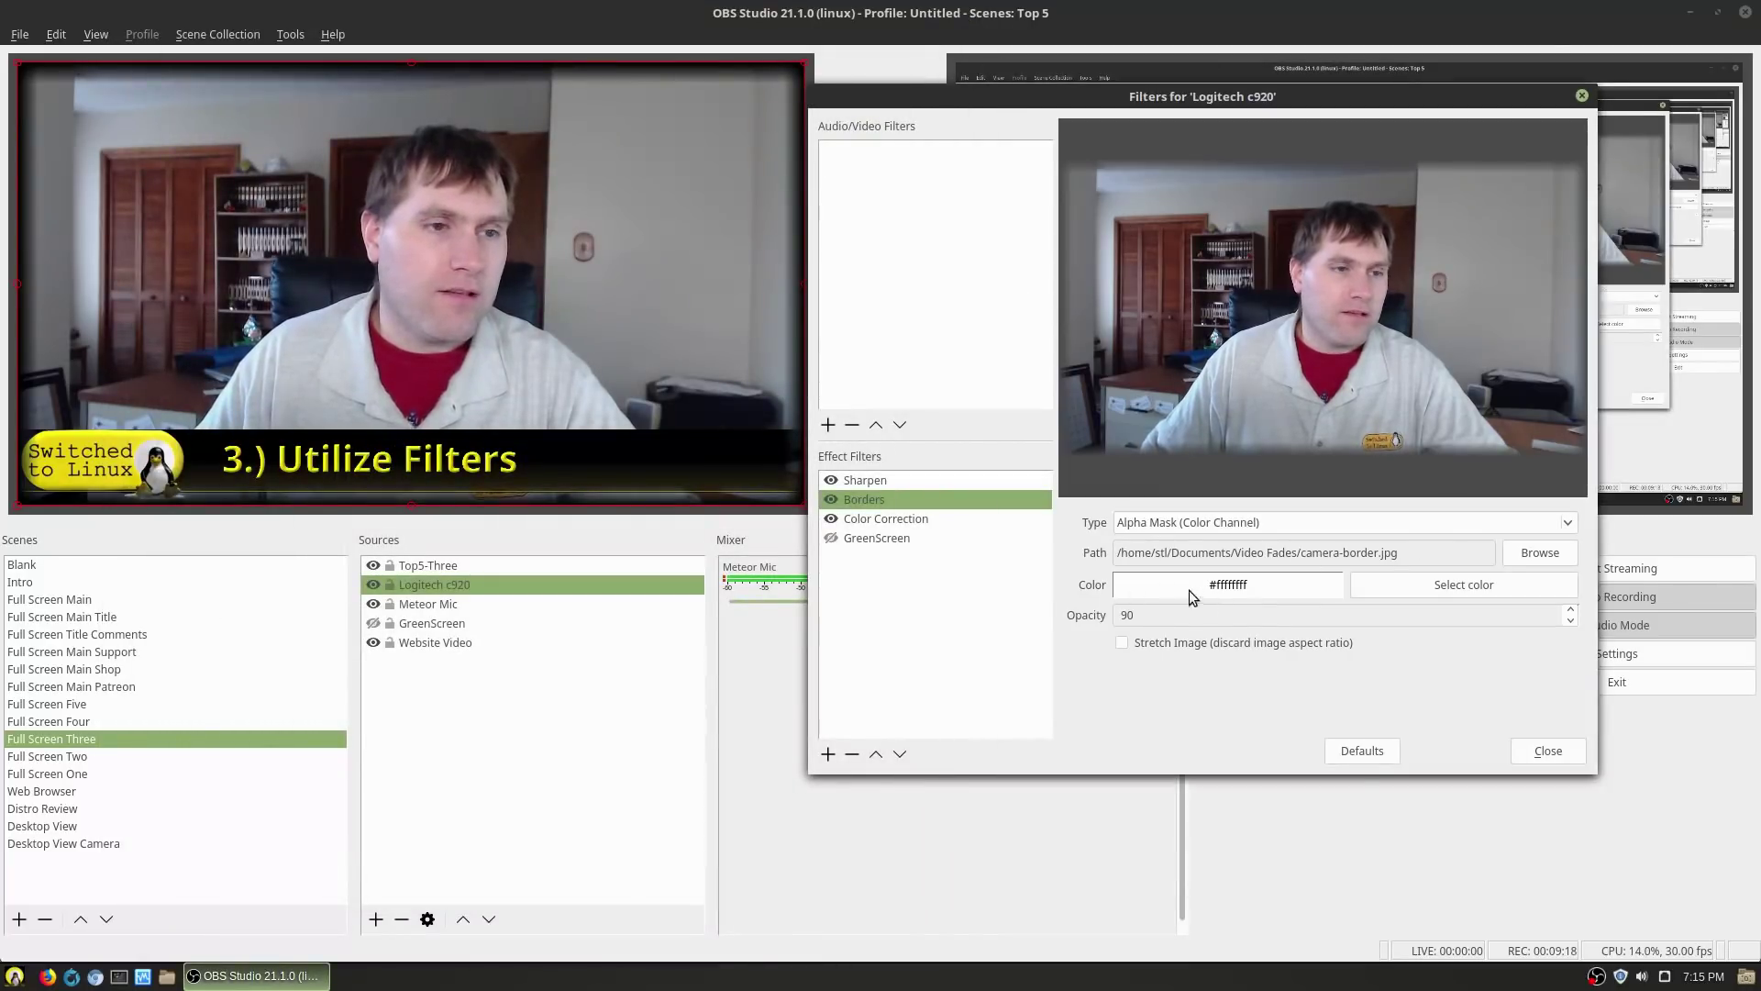
{"action": "left_click", "coordinate": [1444, 587]}
{"action": "left_click_drag", "start_coordinate": [706, 431], "coordinate": [680, 378]}
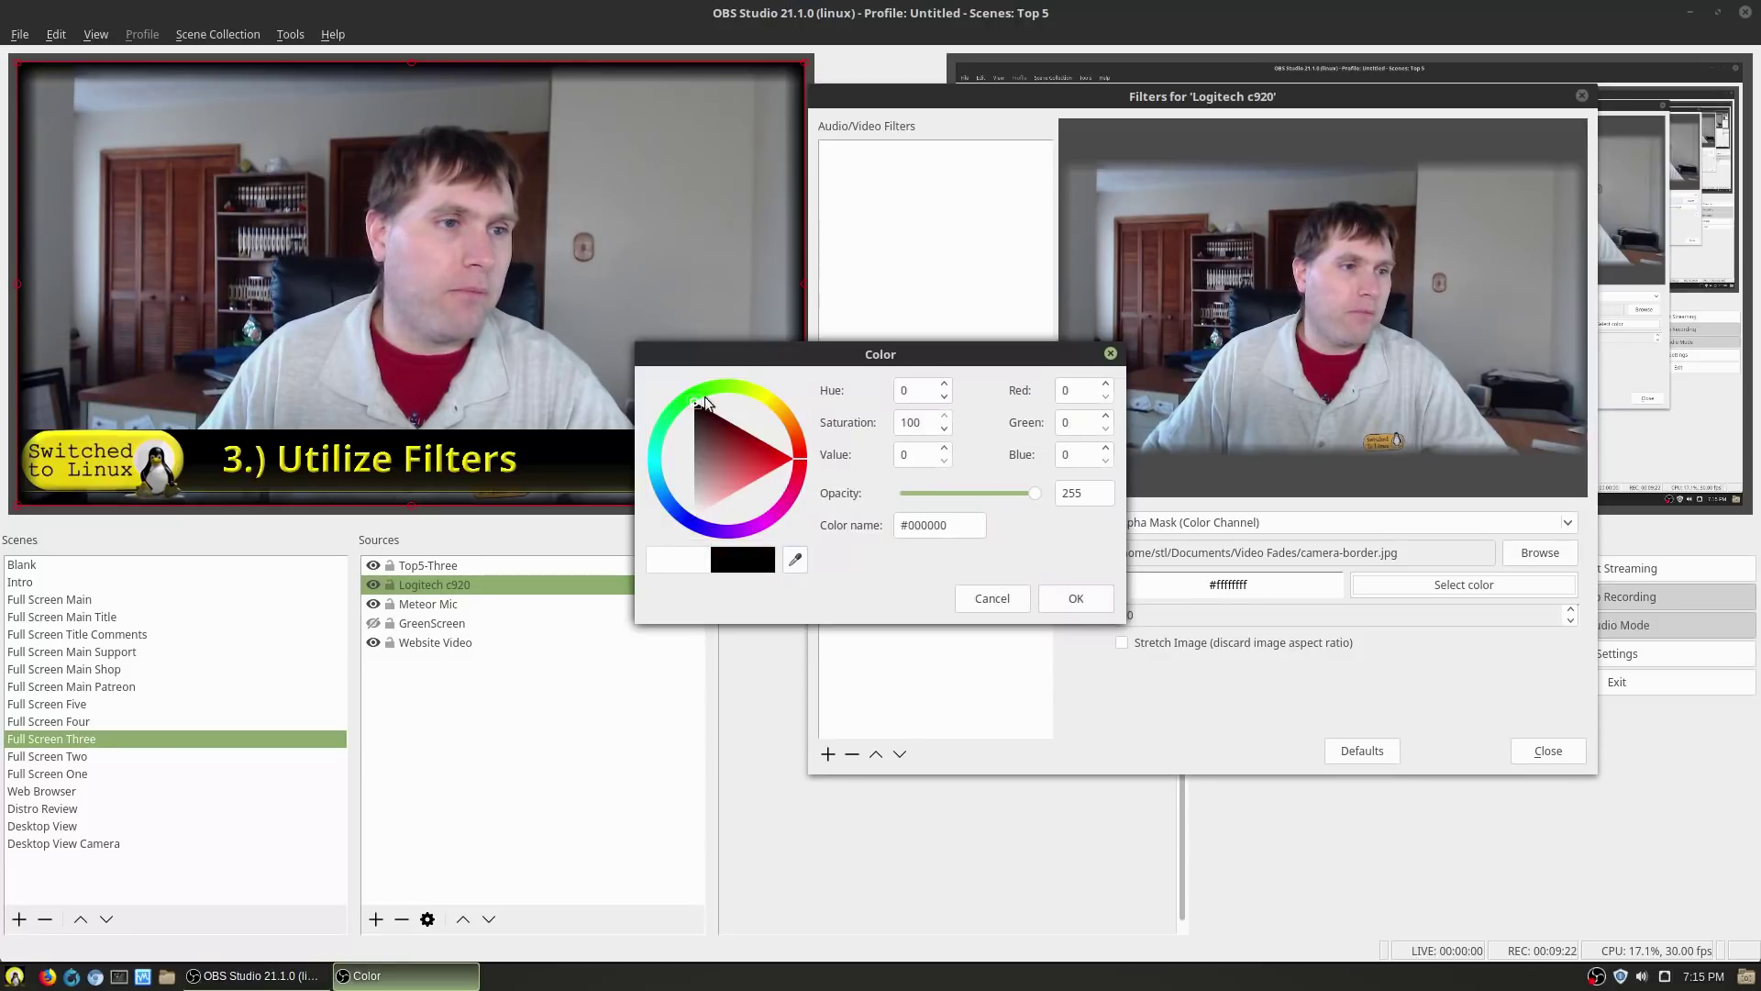
{"action": "left_click", "coordinate": [1076, 598]}
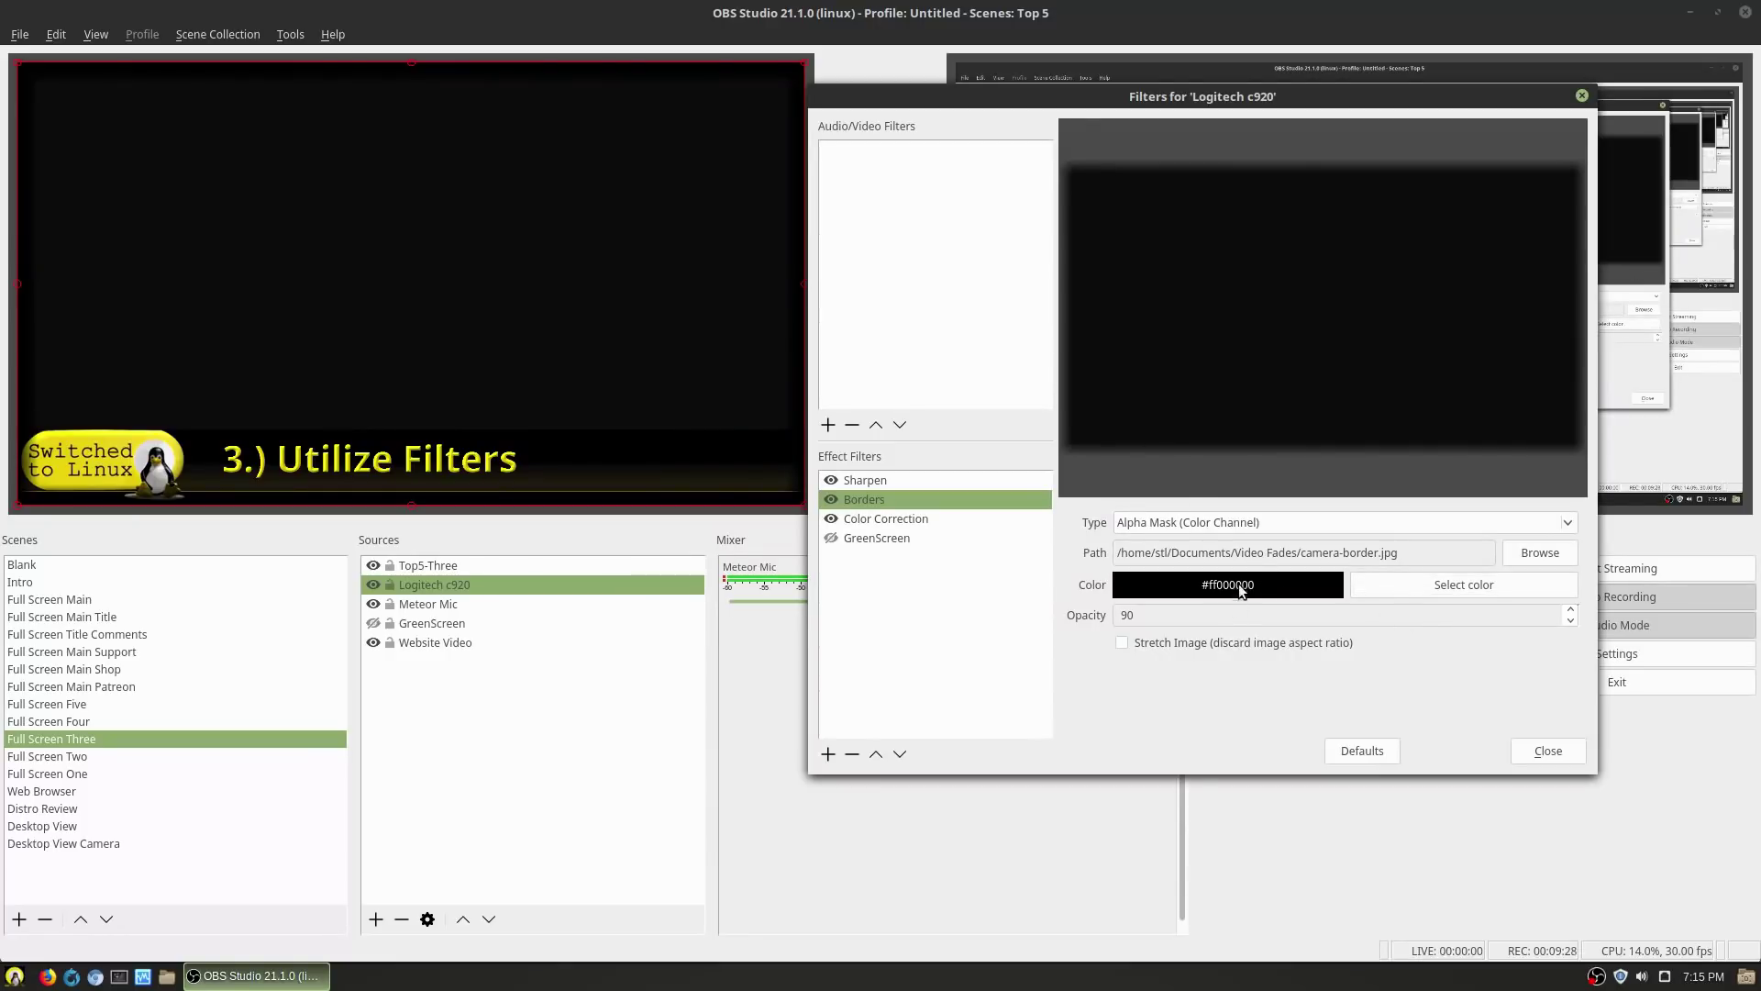
{"action": "left_click", "coordinate": [1415, 585]}
{"action": "left_click", "coordinate": [1076, 599]}
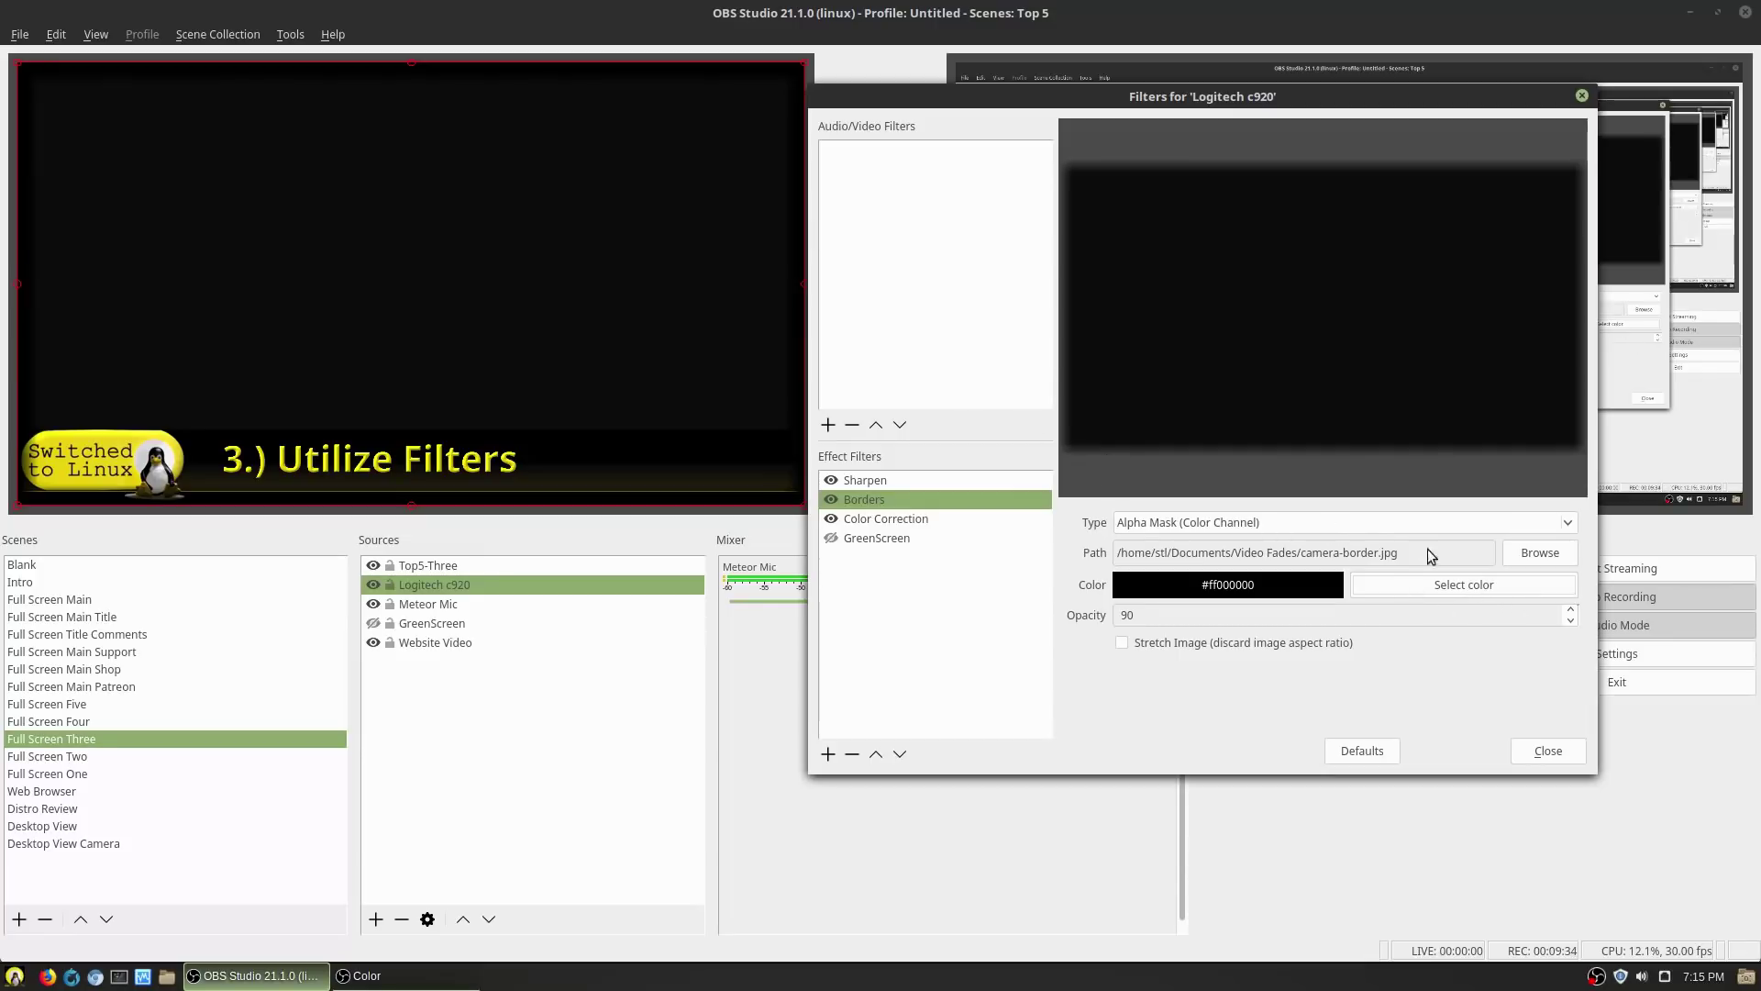
{"action": "left_click_drag", "start_coordinate": [1210, 101], "coordinate": [912, 207]}
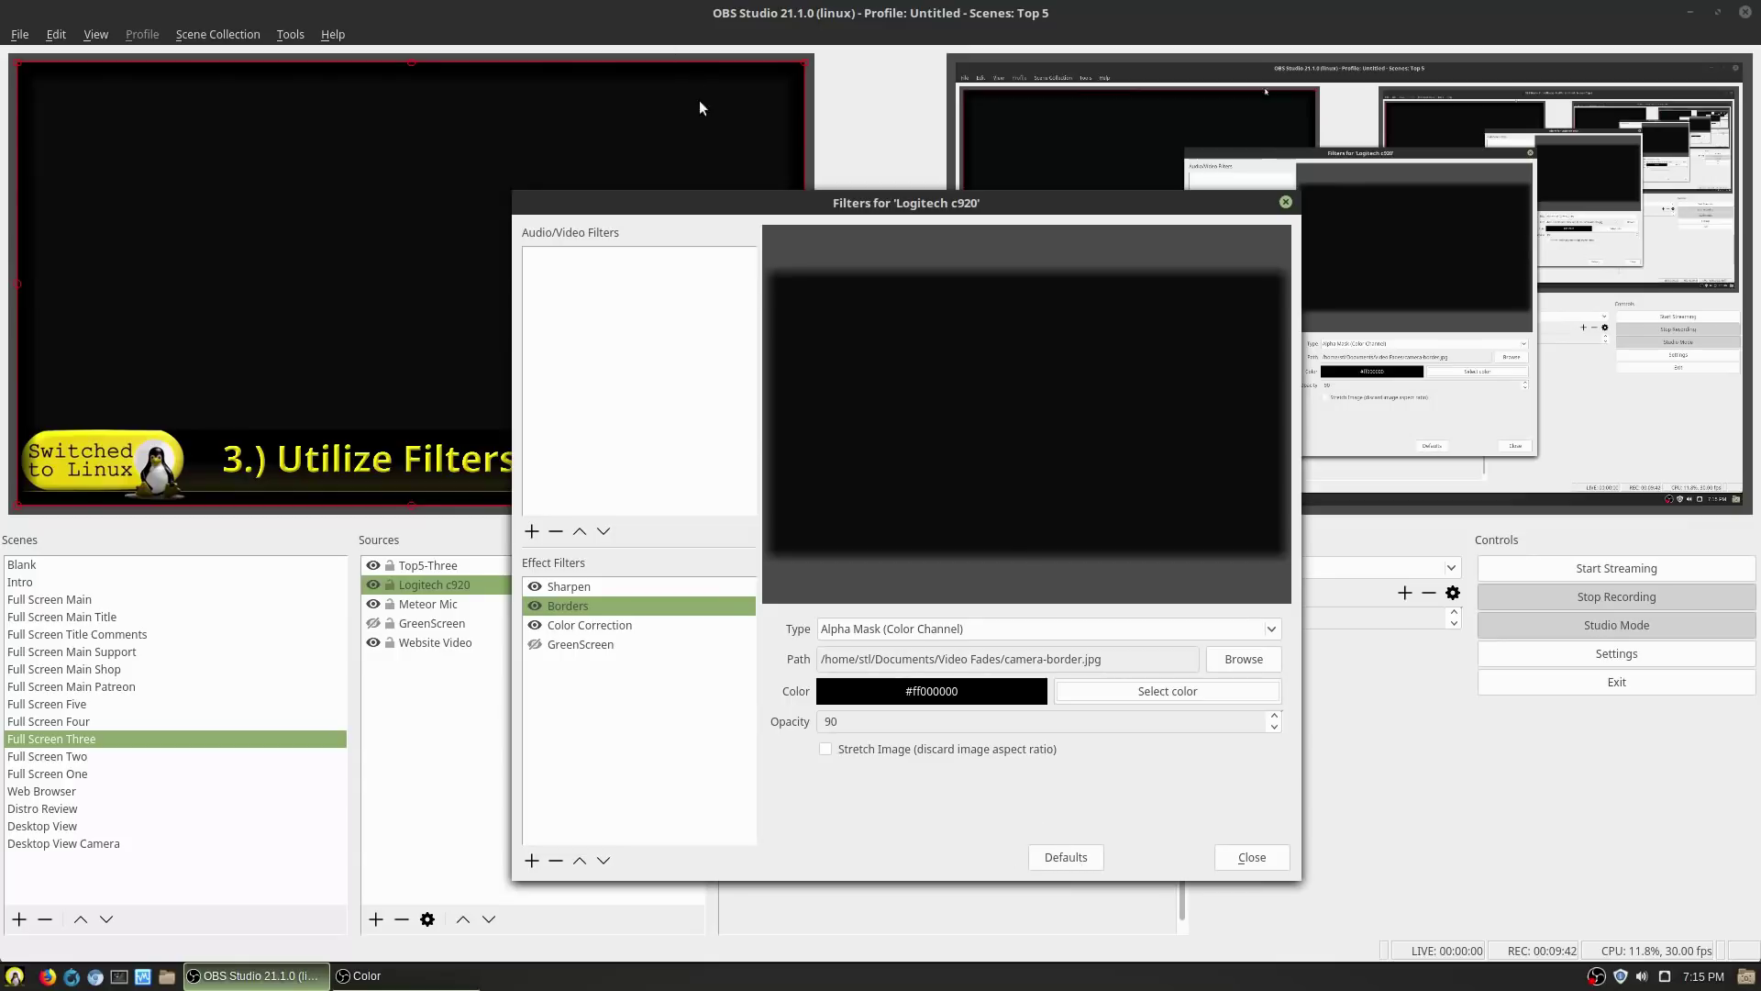
{"action": "left_click_drag", "start_coordinate": [683, 208], "coordinate": [911, 148]}
{"action": "left_click", "coordinate": [433, 978]}
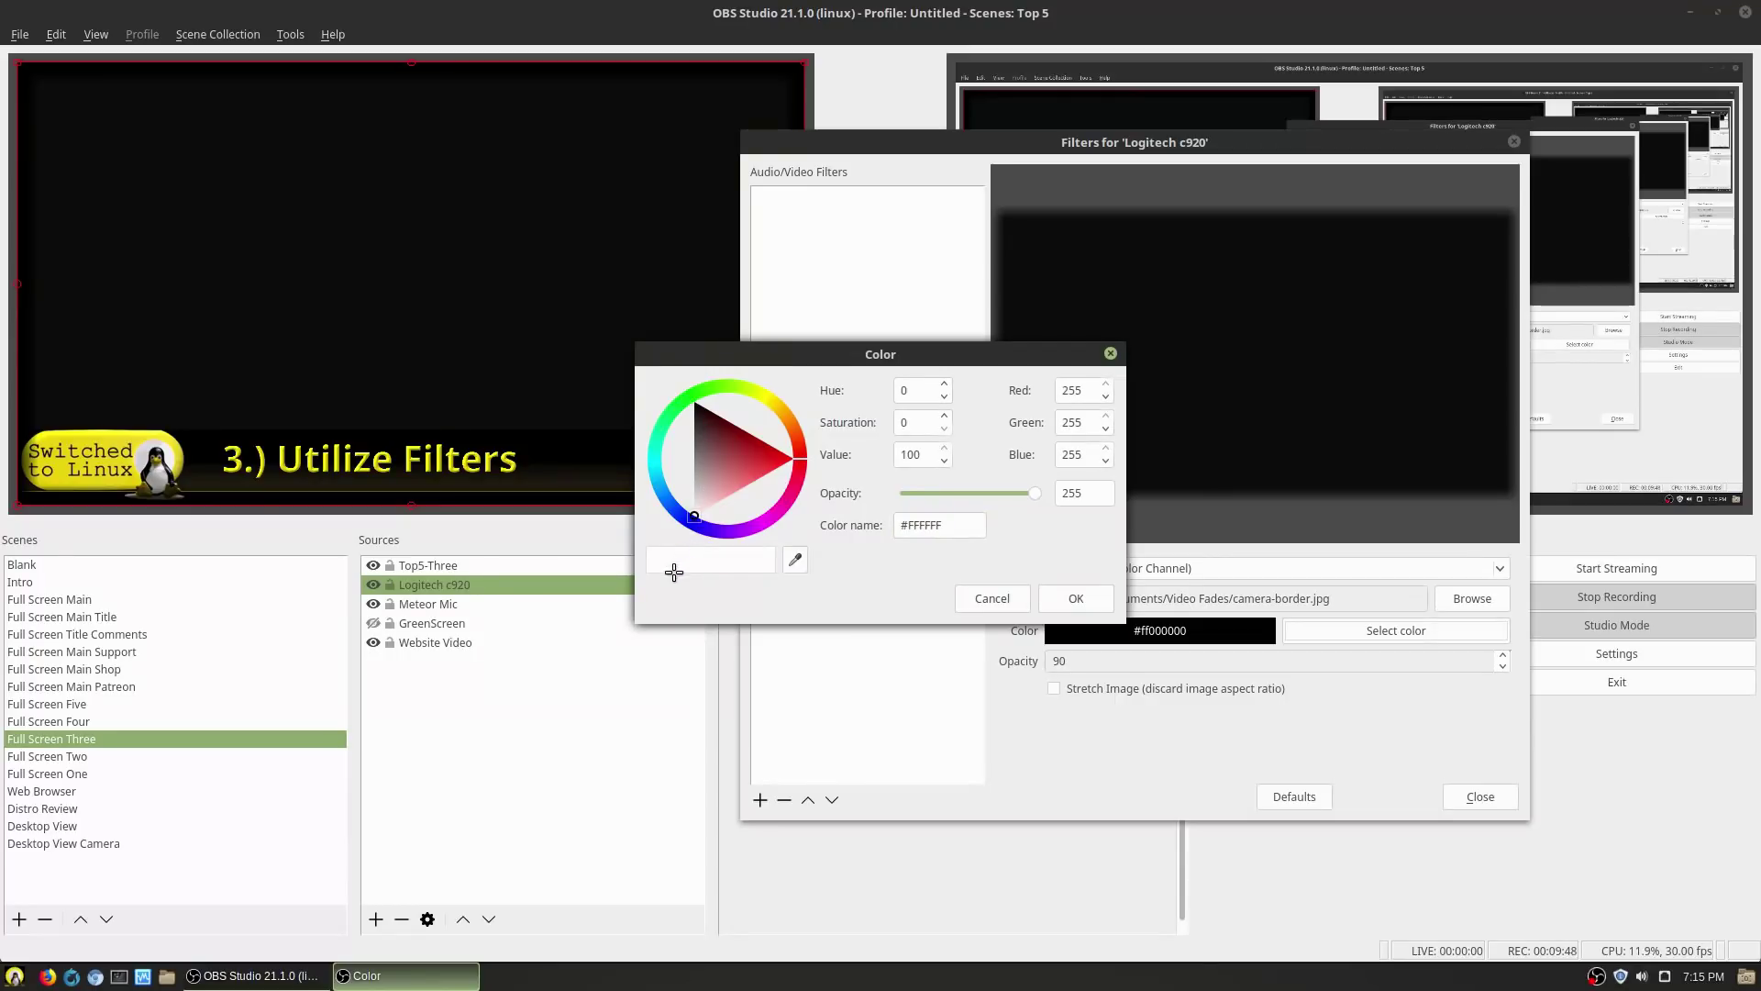
{"action": "left_click", "coordinate": [1066, 601]}
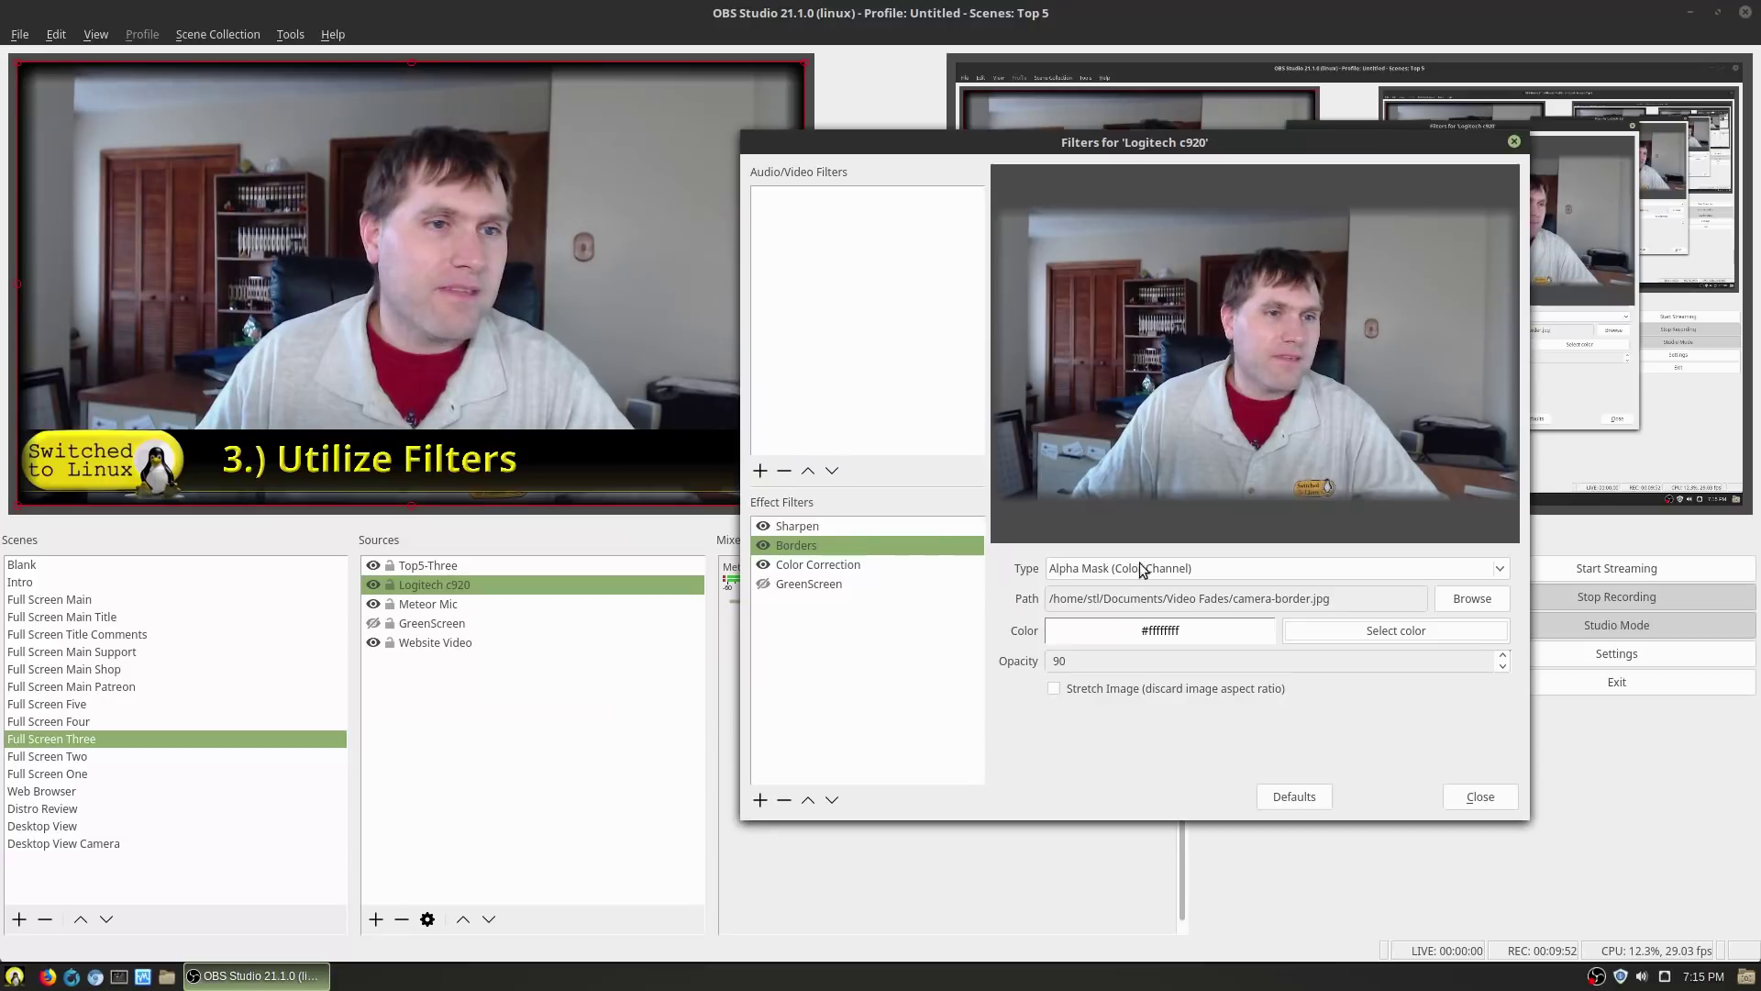
Select the webcam's GreenScreen filter and toggle it off and back on to compare
{"action": "left_click_drag", "start_coordinate": [1087, 146], "coordinate": [731, 145]}
{"action": "left_click", "coordinate": [455, 563]}
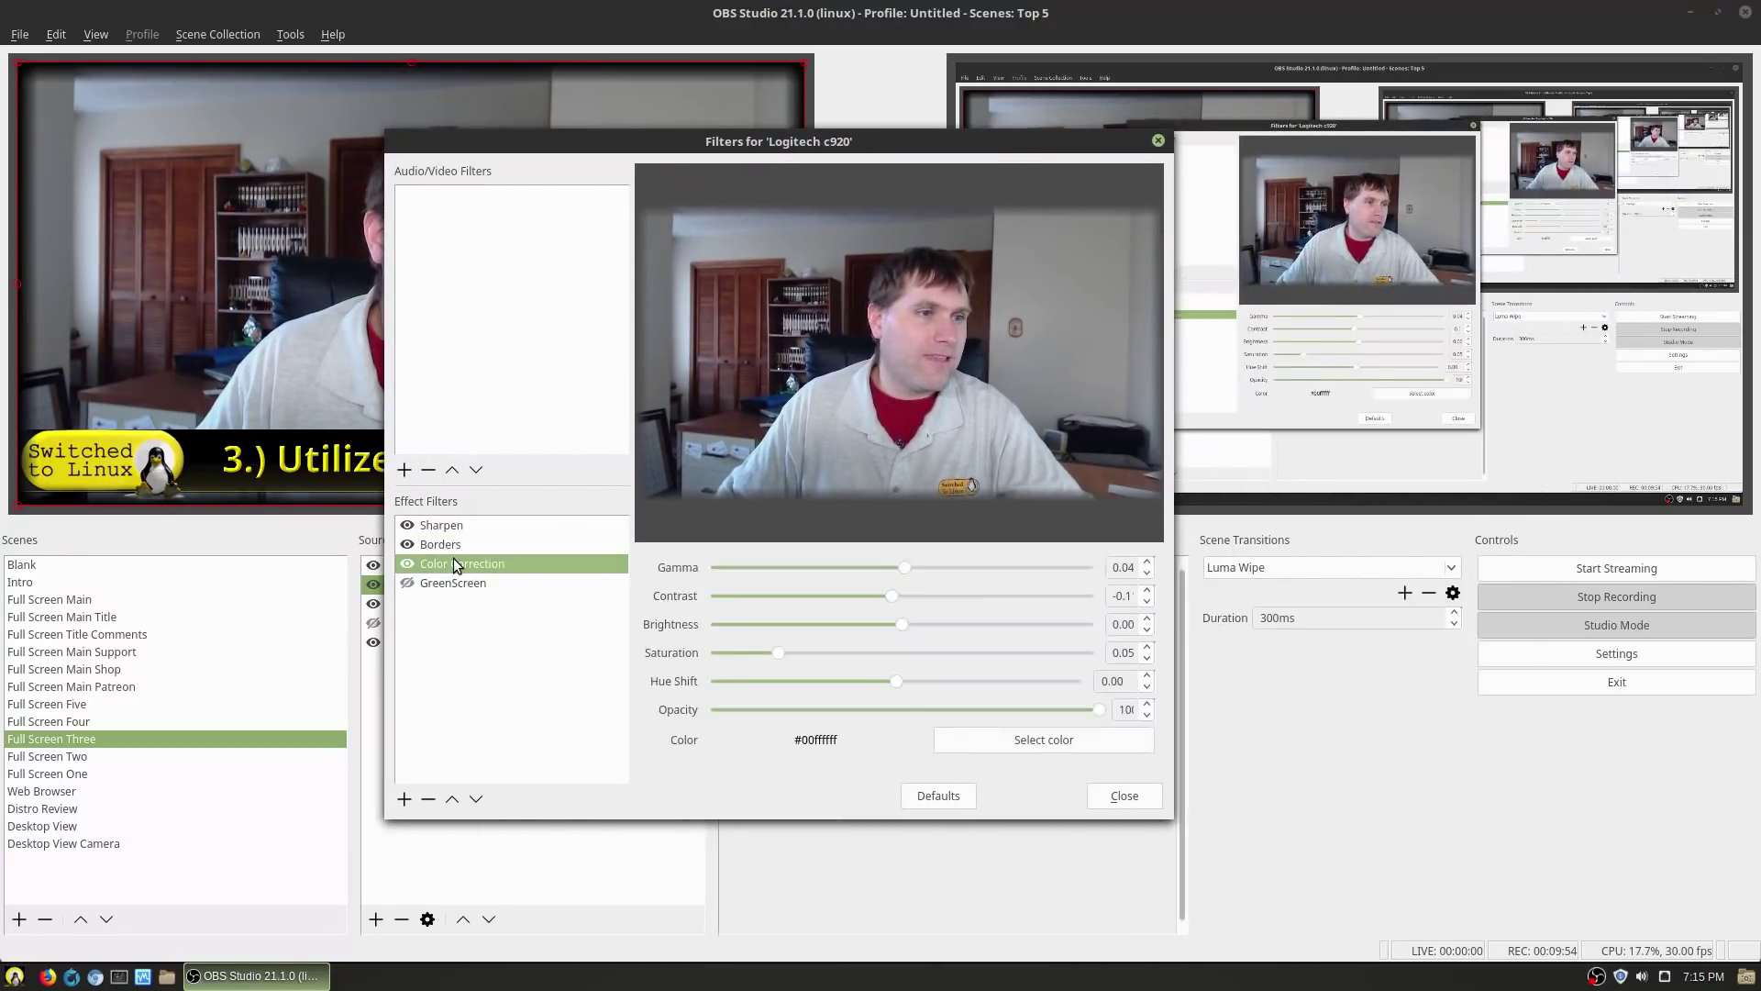
{"action": "left_click", "coordinate": [431, 583]}
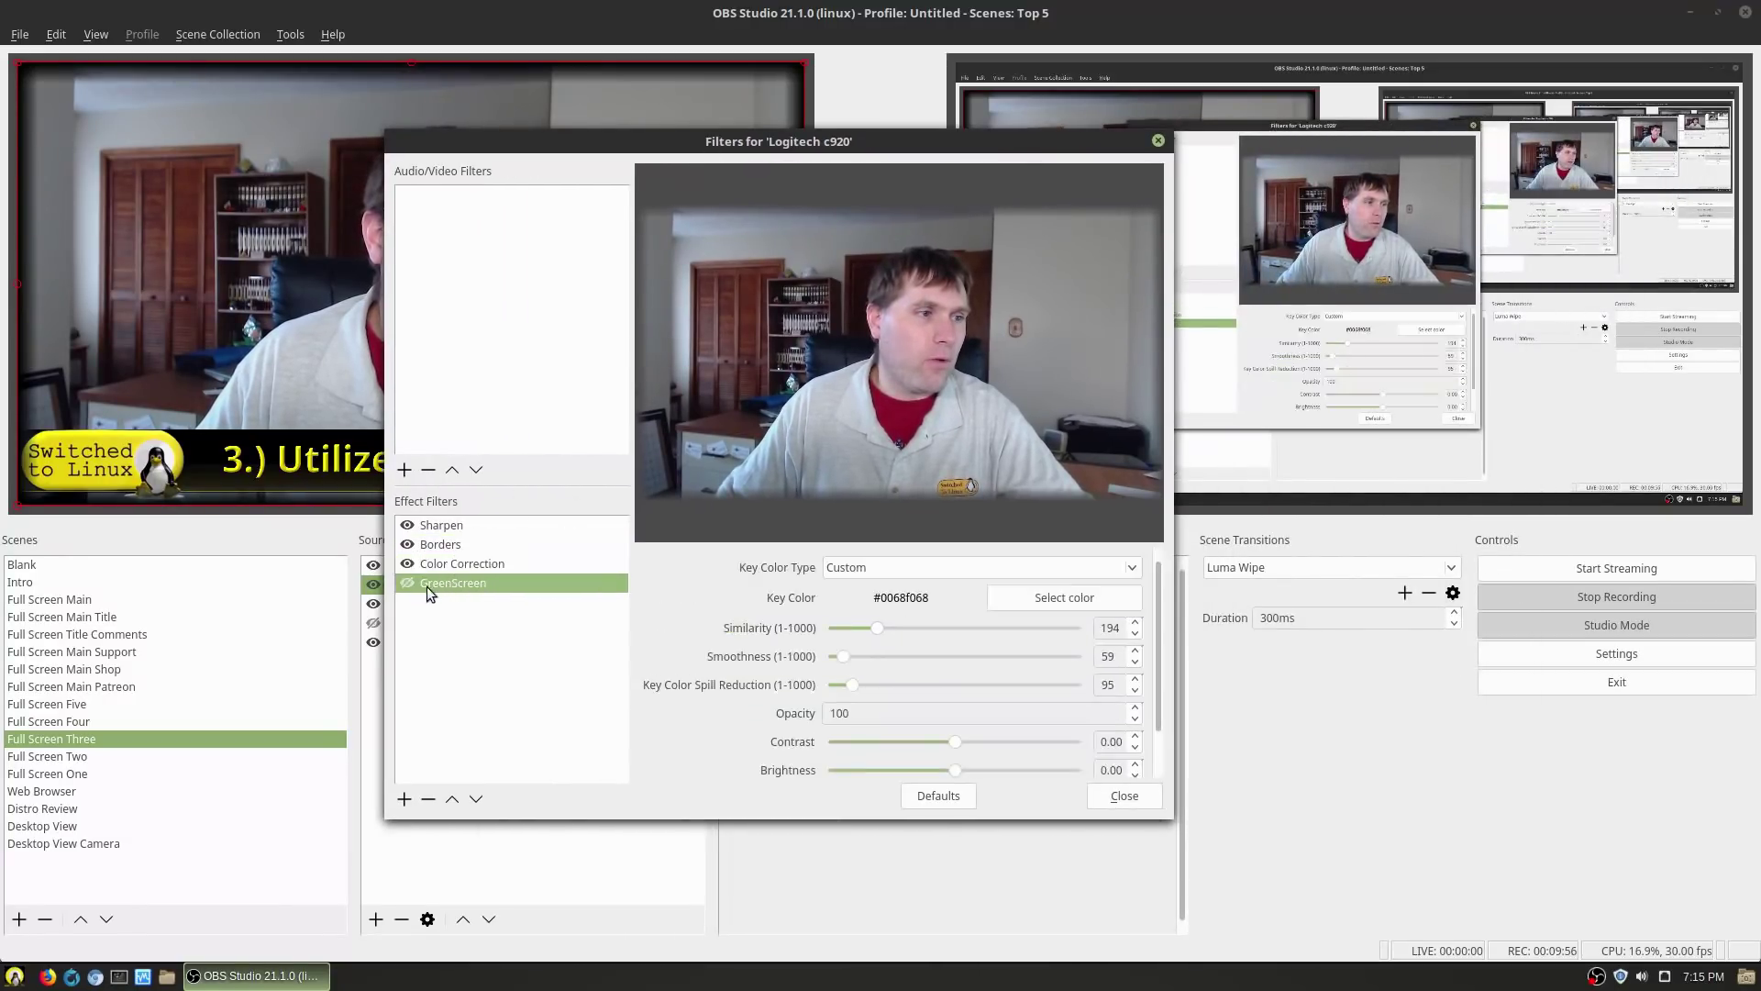
{"action": "left_click", "coordinate": [411, 582]}
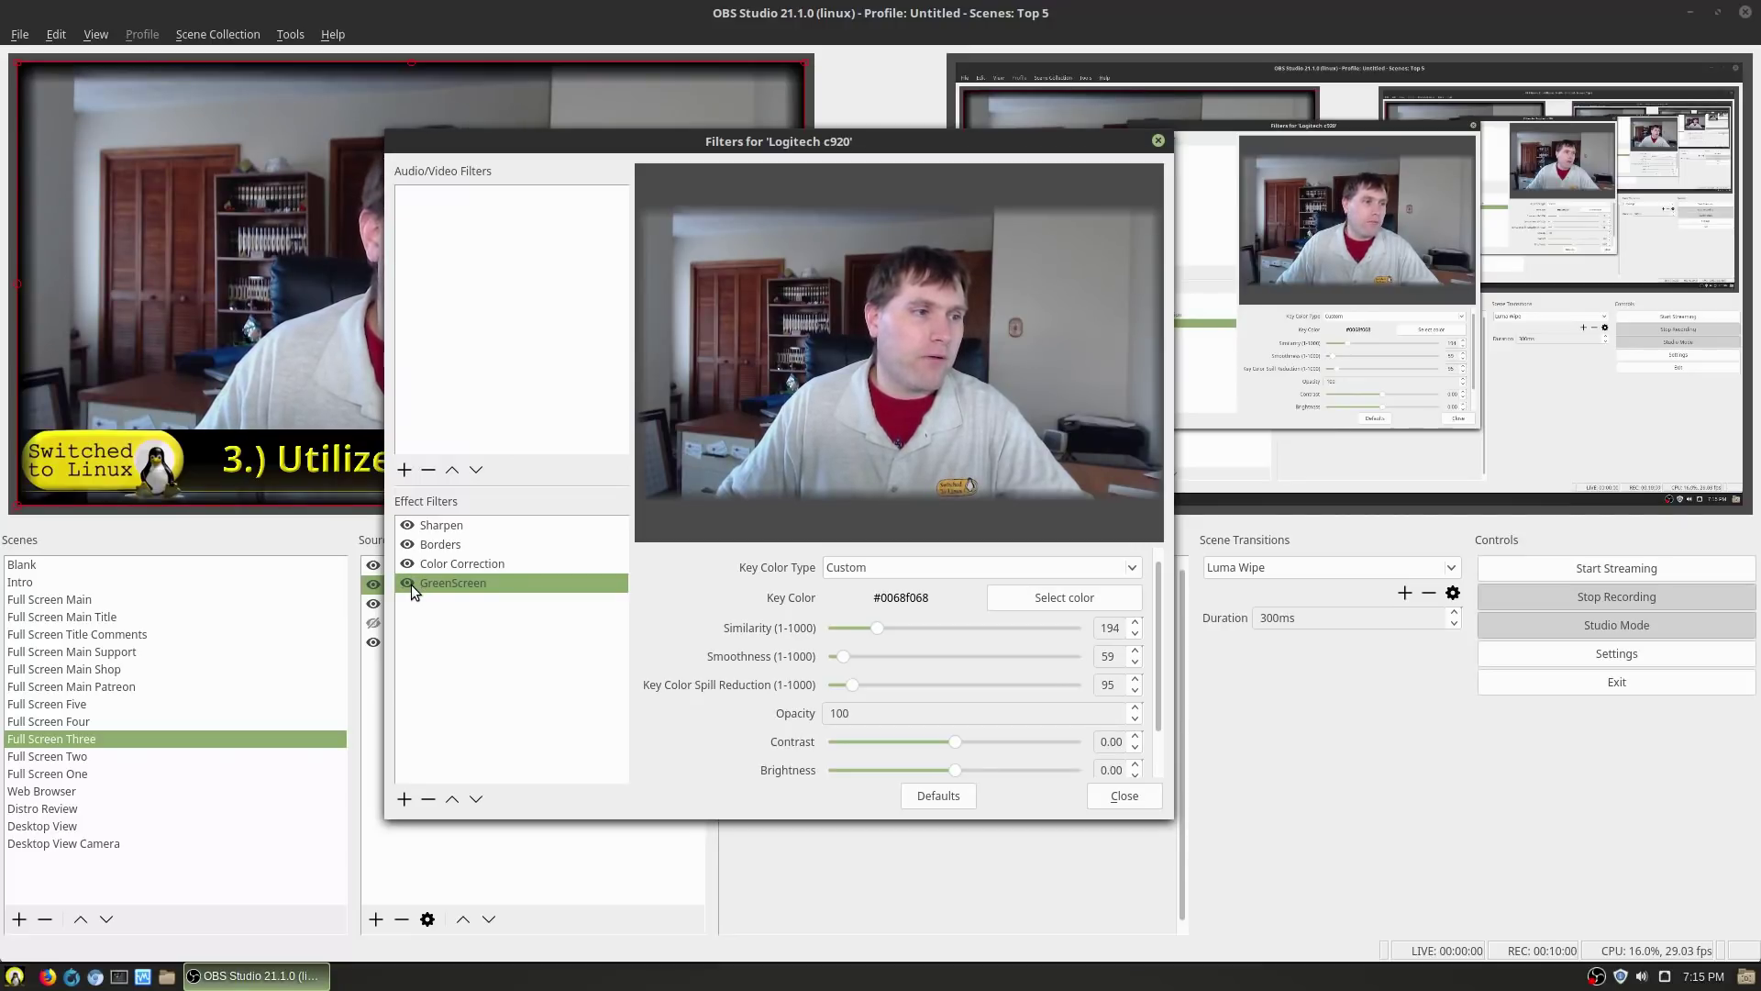
{"action": "left_click", "coordinate": [405, 585]}
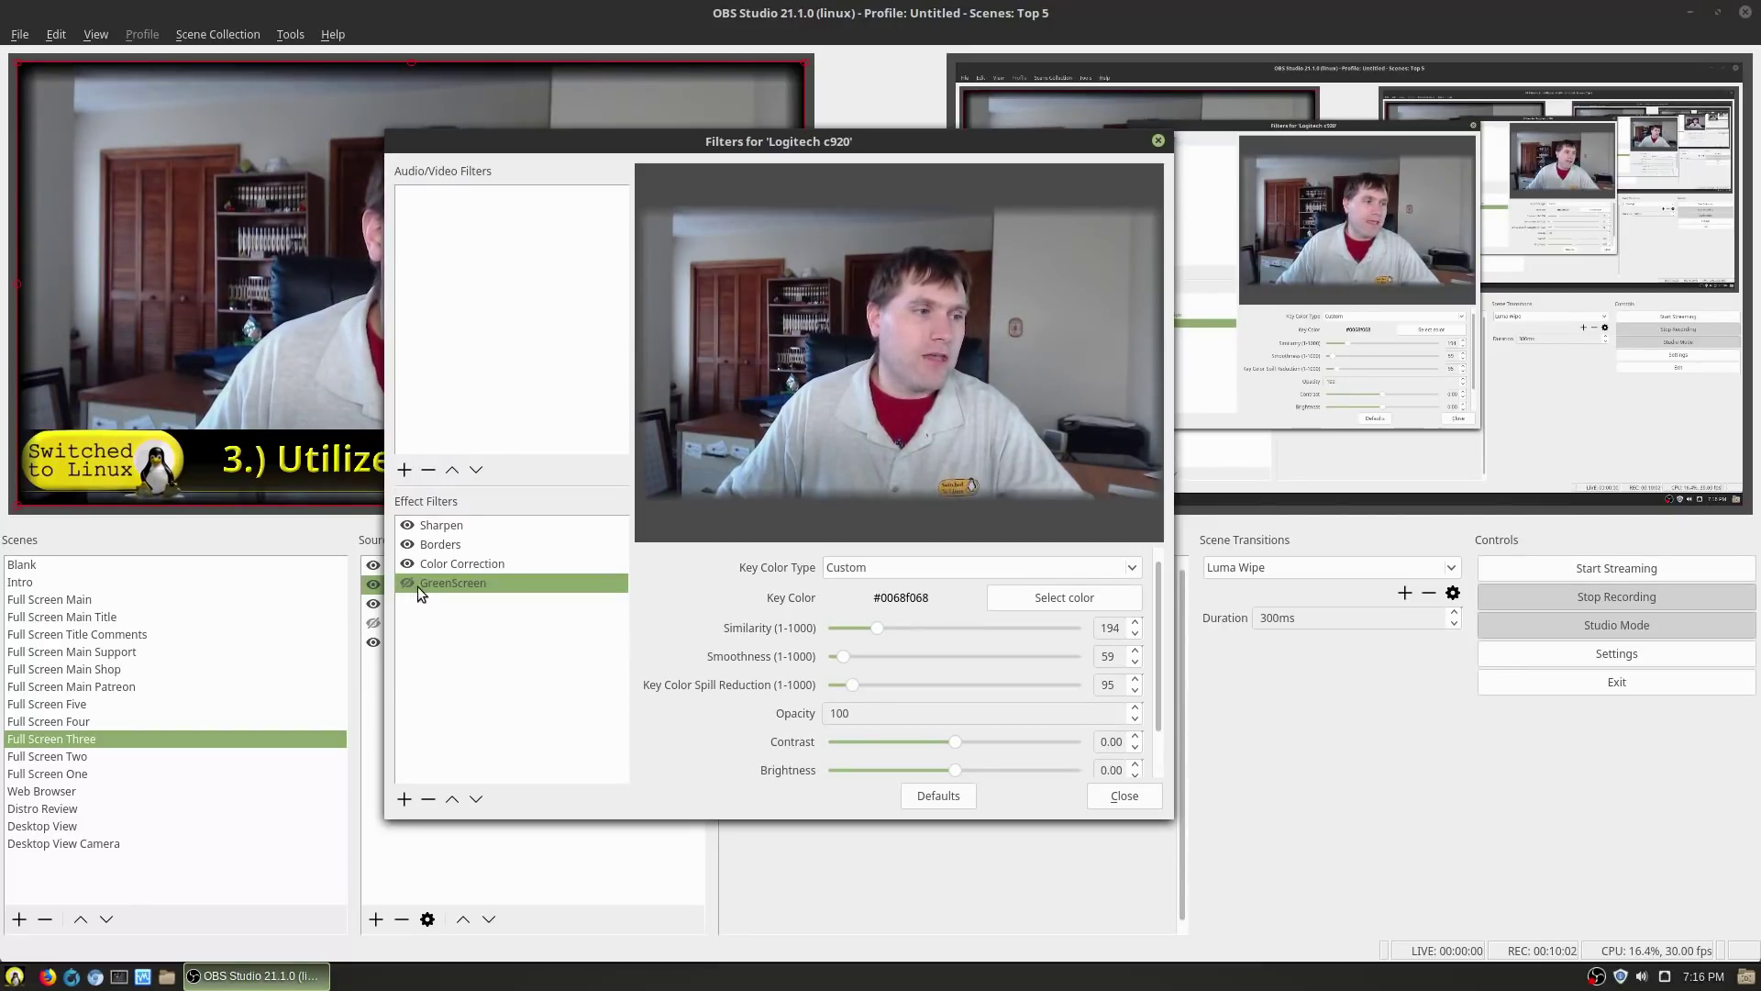
{"action": "left_click", "coordinate": [406, 585]}
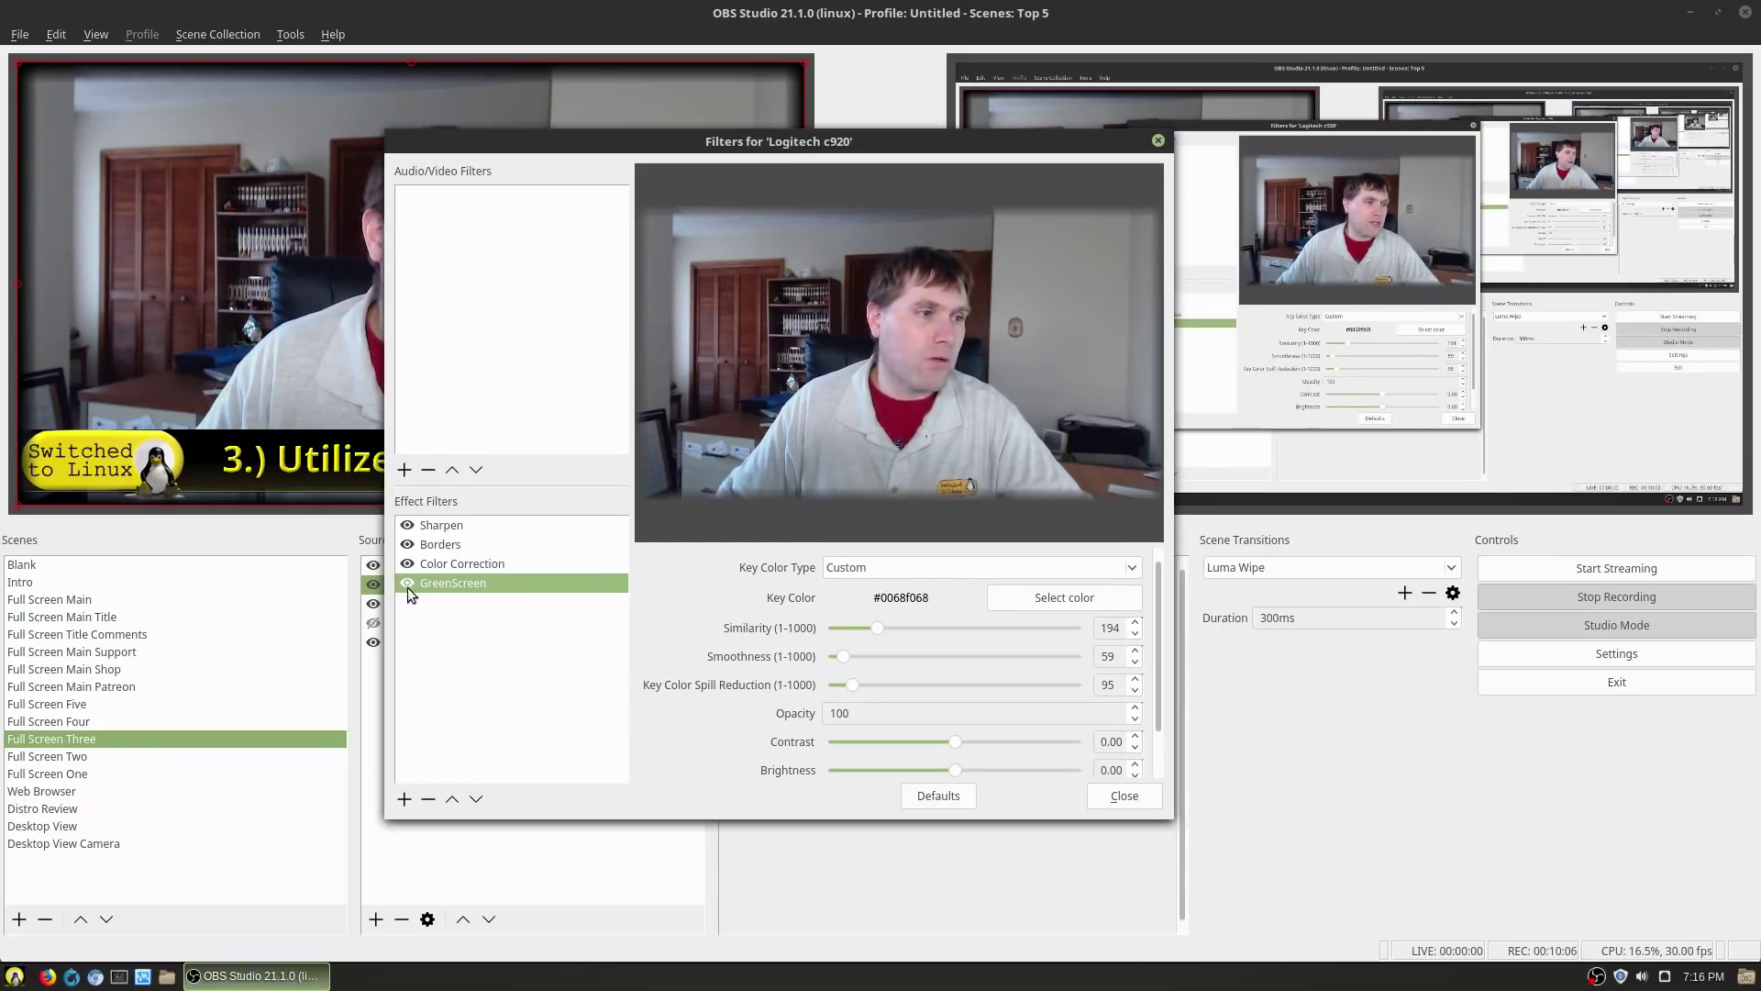
Set the GreenScreen key colour to the shirt's grey-blue #B1BEC5 using the eyedropper
{"action": "left_click", "coordinate": [1069, 597]}
{"action": "left_click_drag", "start_coordinate": [937, 367], "coordinate": [473, 392]}
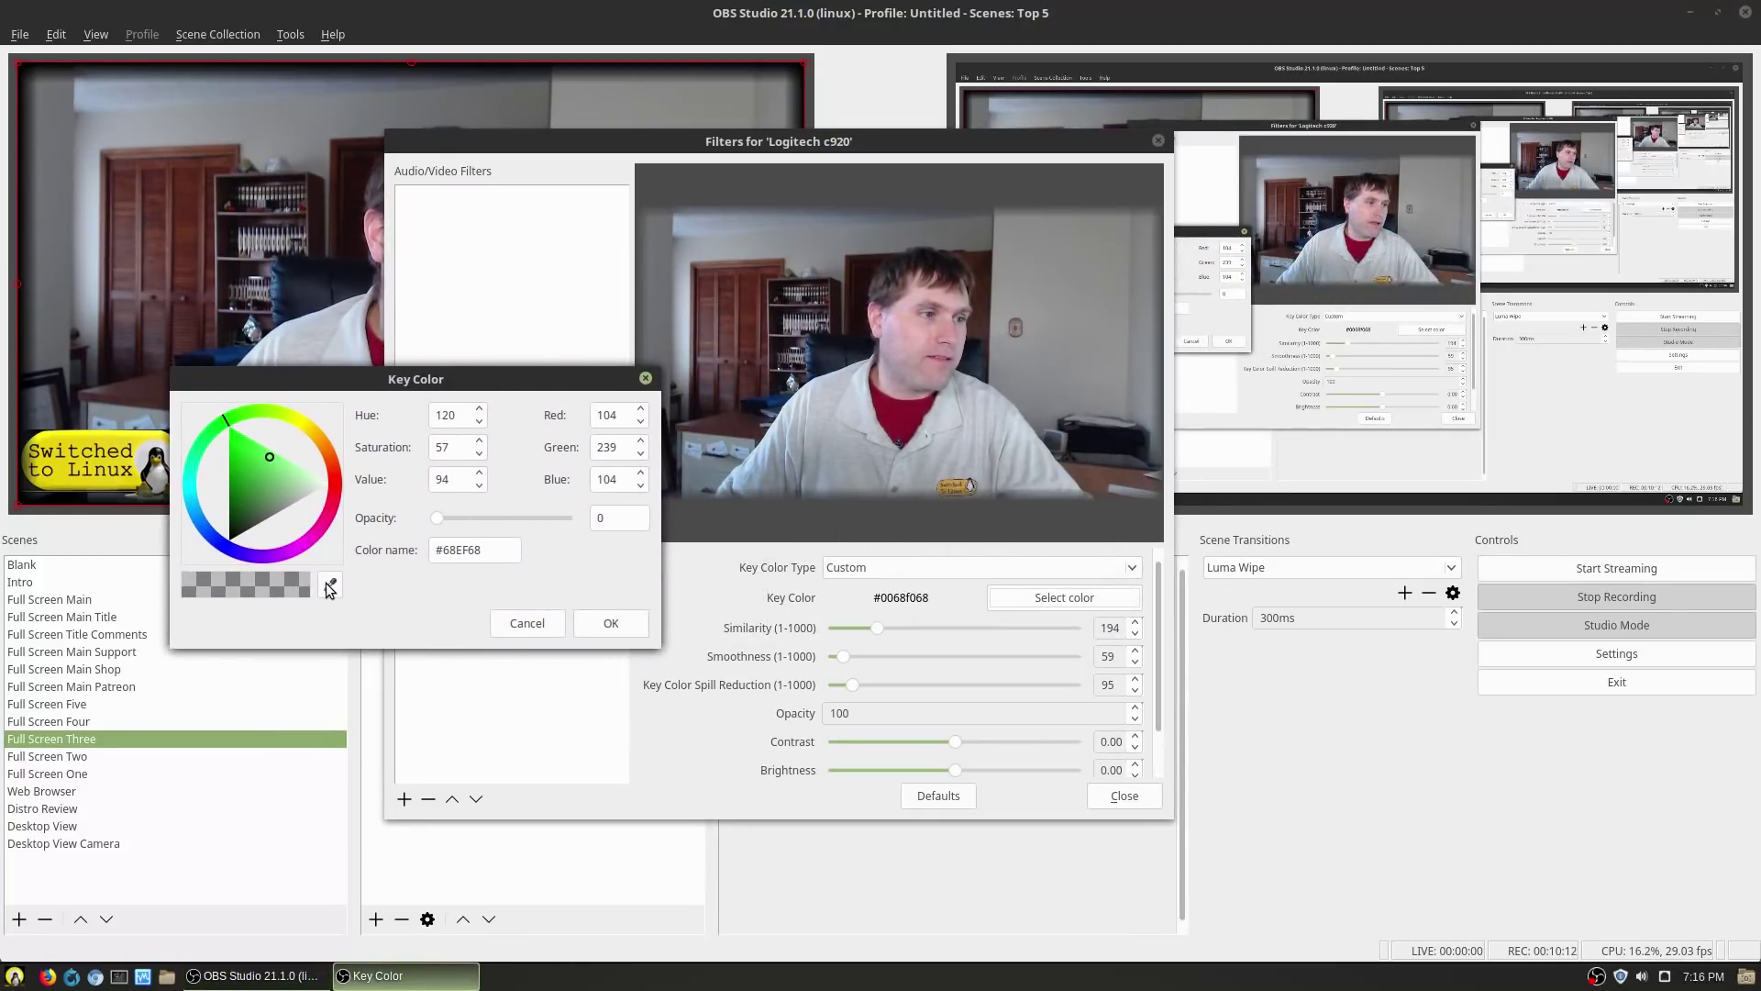
{"action": "left_click", "coordinate": [842, 423]}
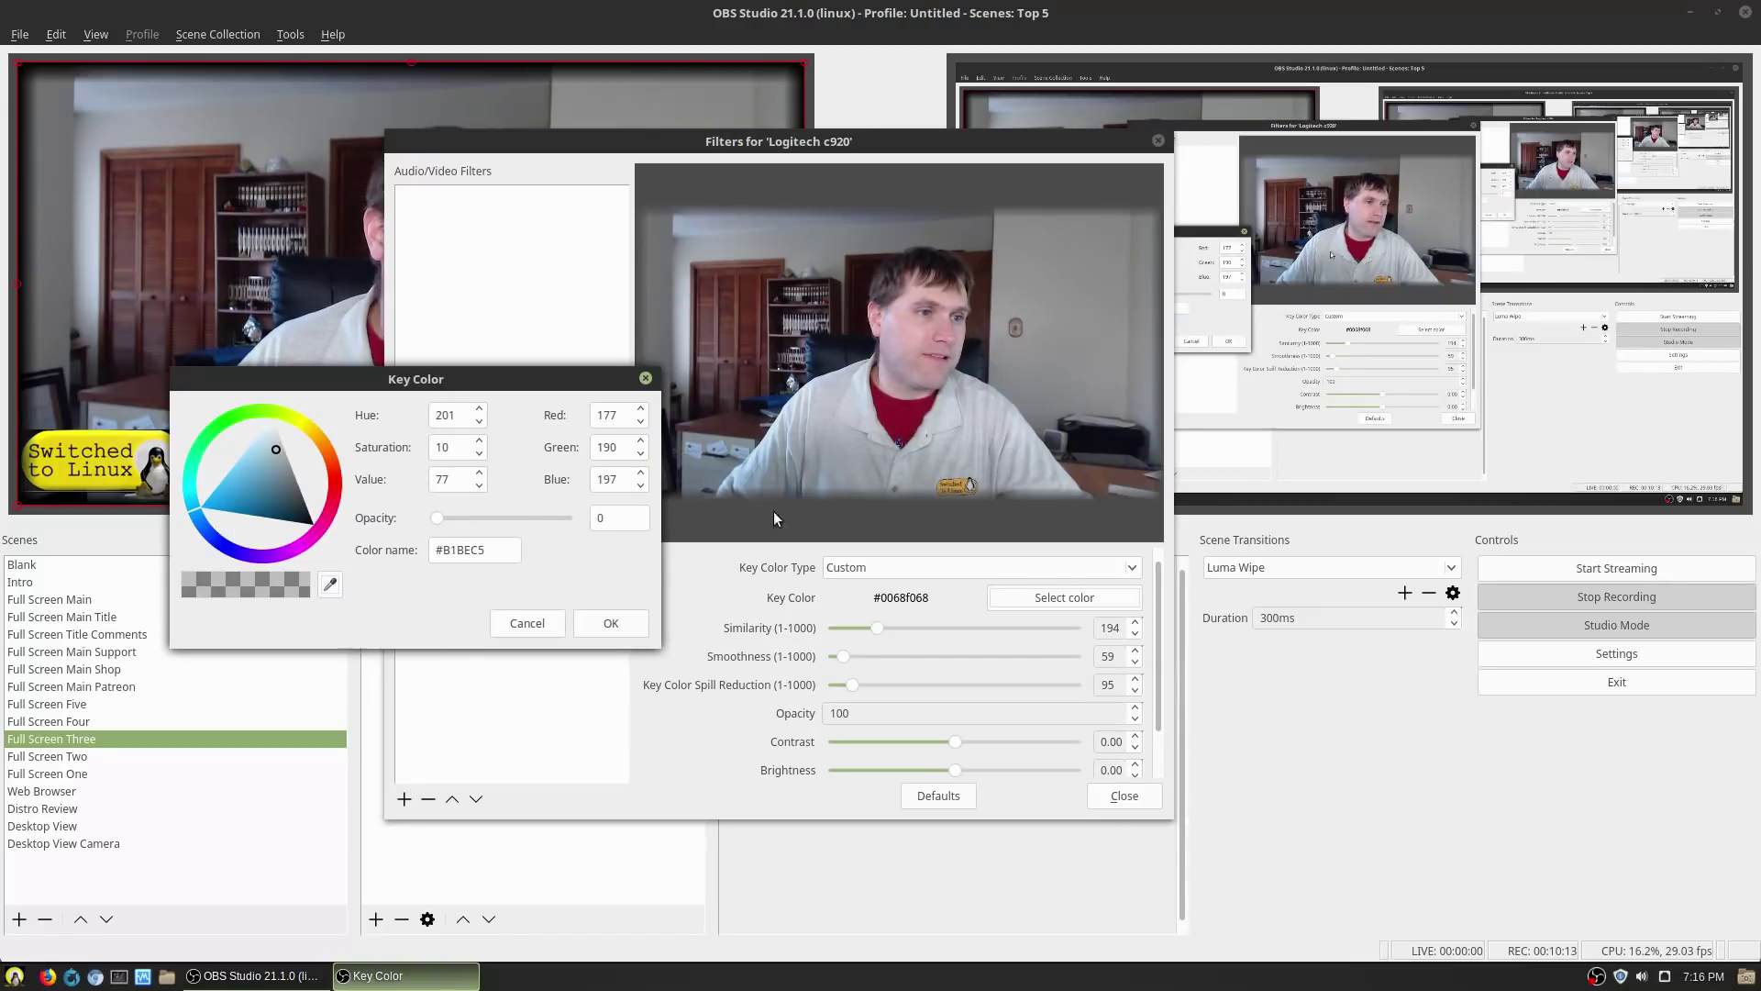
{"action": "left_click", "coordinate": [628, 630]}
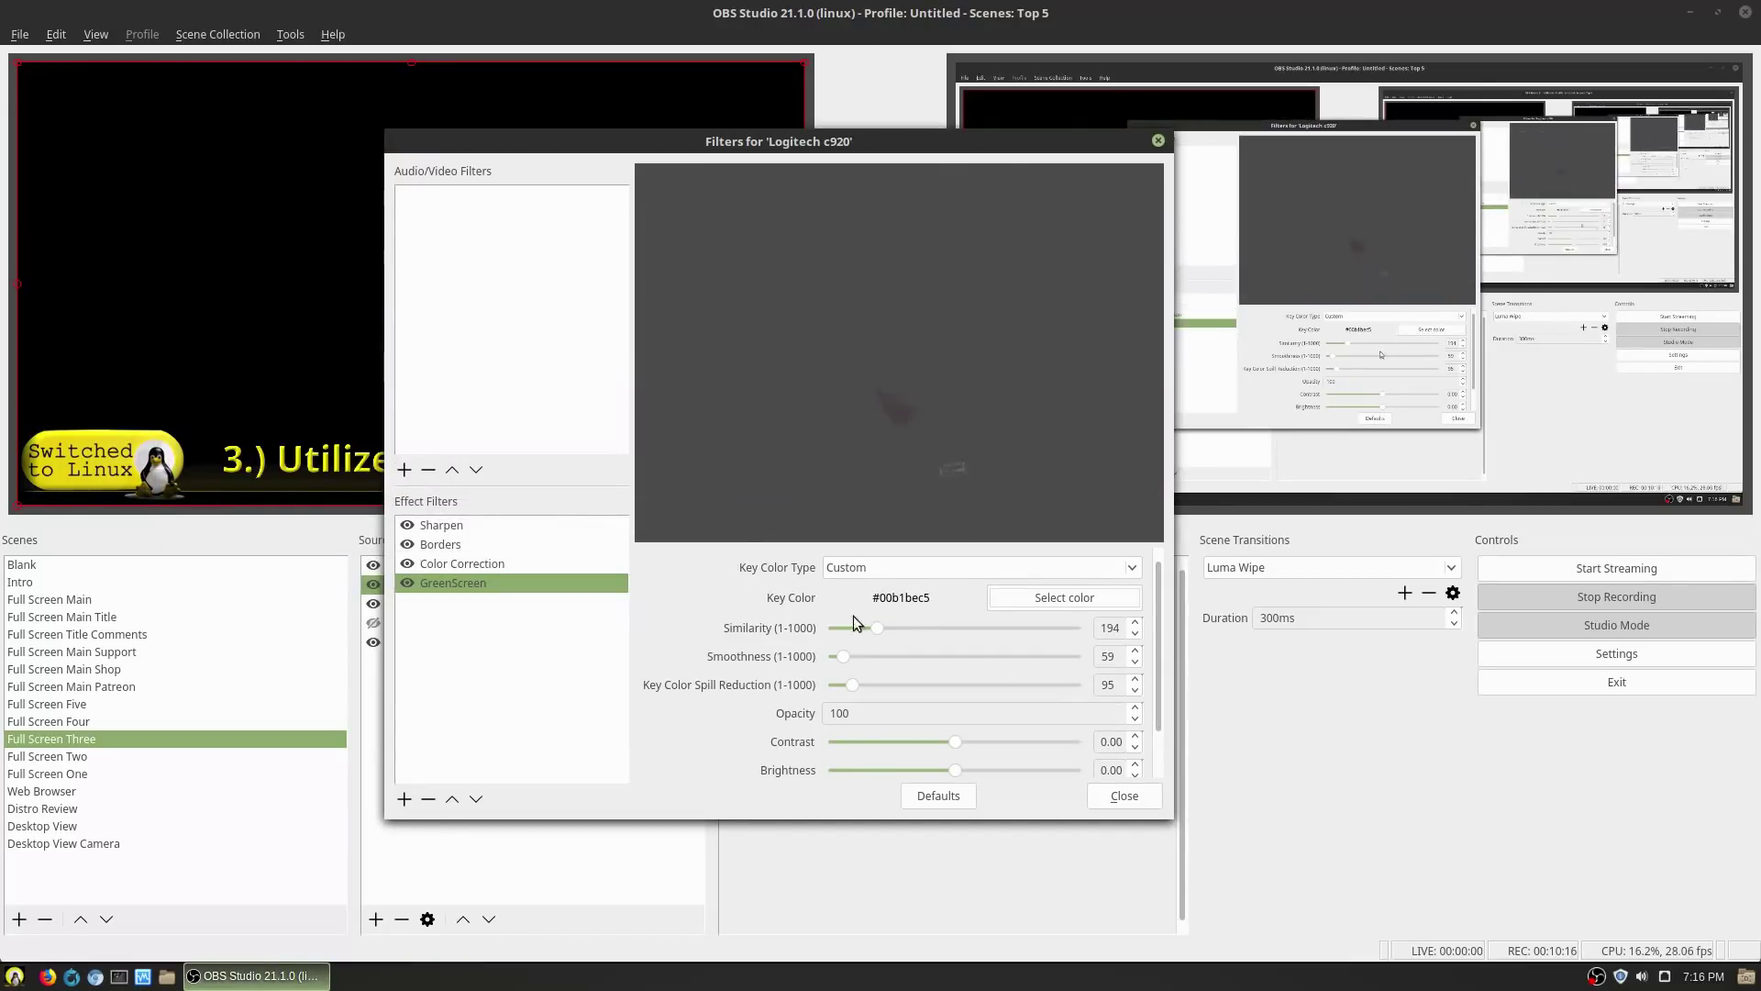
Resample the GreenScreen key colour as the shirt's dark red #89172E, set Similarity 1, and close Filters
{"action": "left_click_drag", "start_coordinate": [877, 629], "coordinate": [828, 663]}
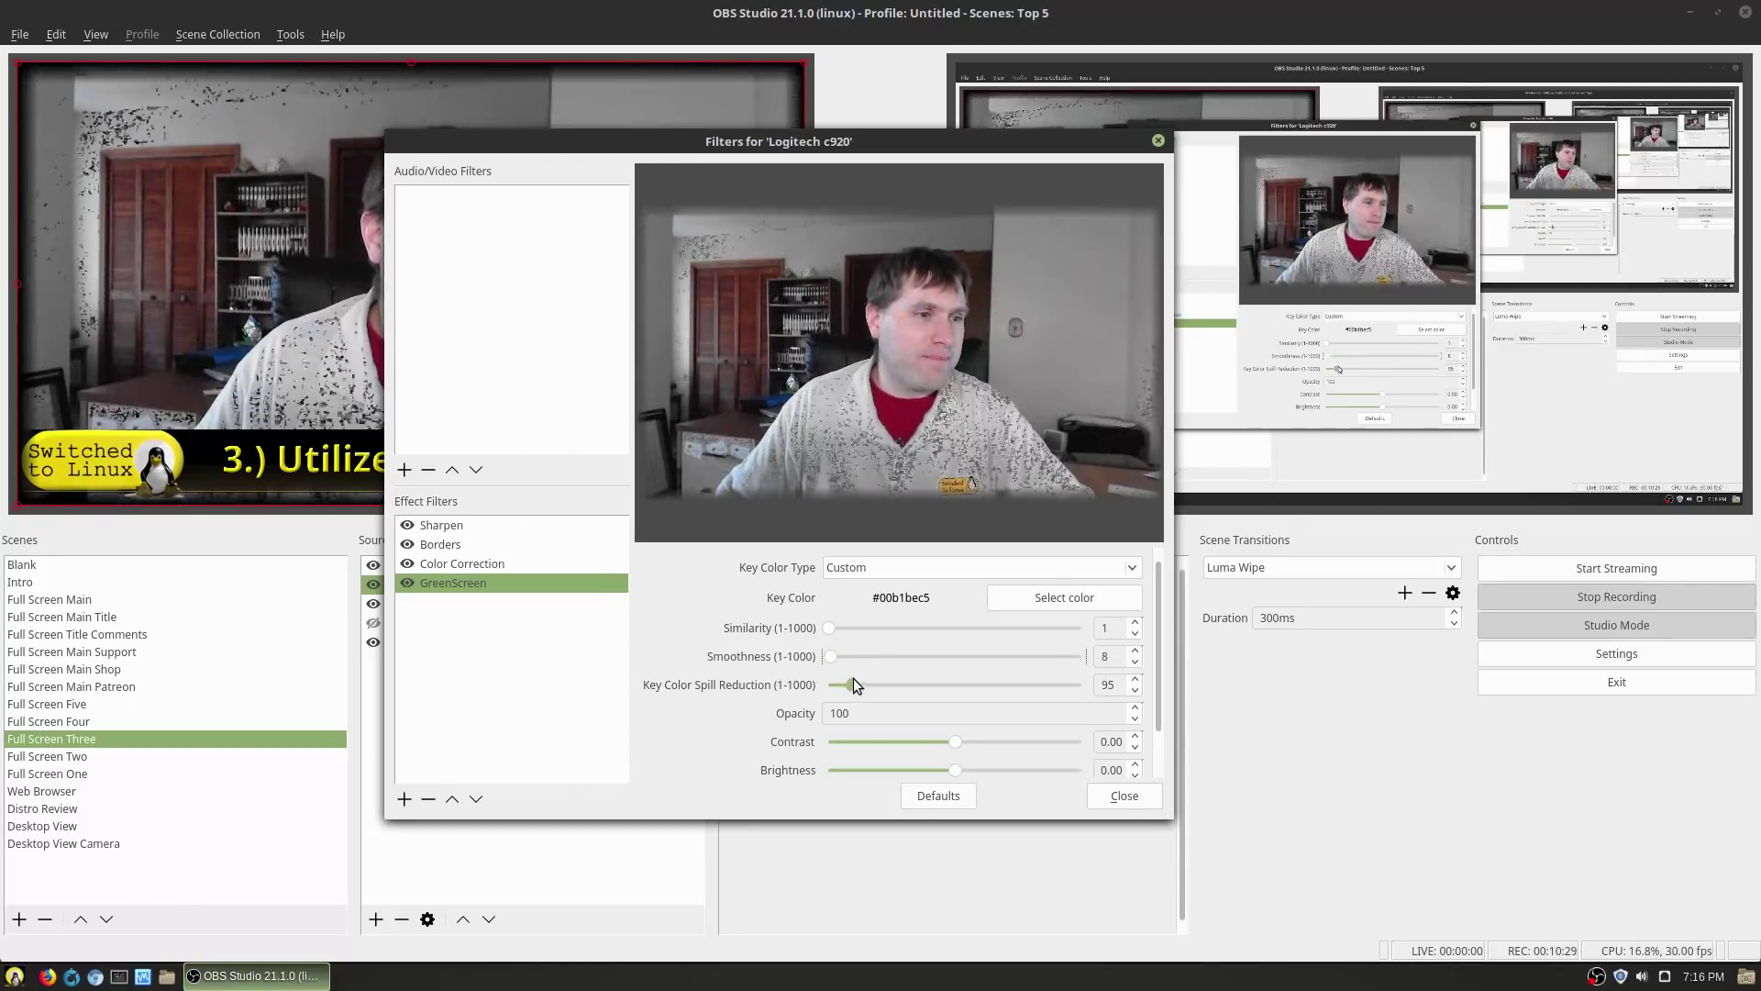
{"action": "left_click", "coordinate": [1078, 595]}
{"action": "left_click_drag", "start_coordinate": [908, 354], "coordinate": [513, 381]}
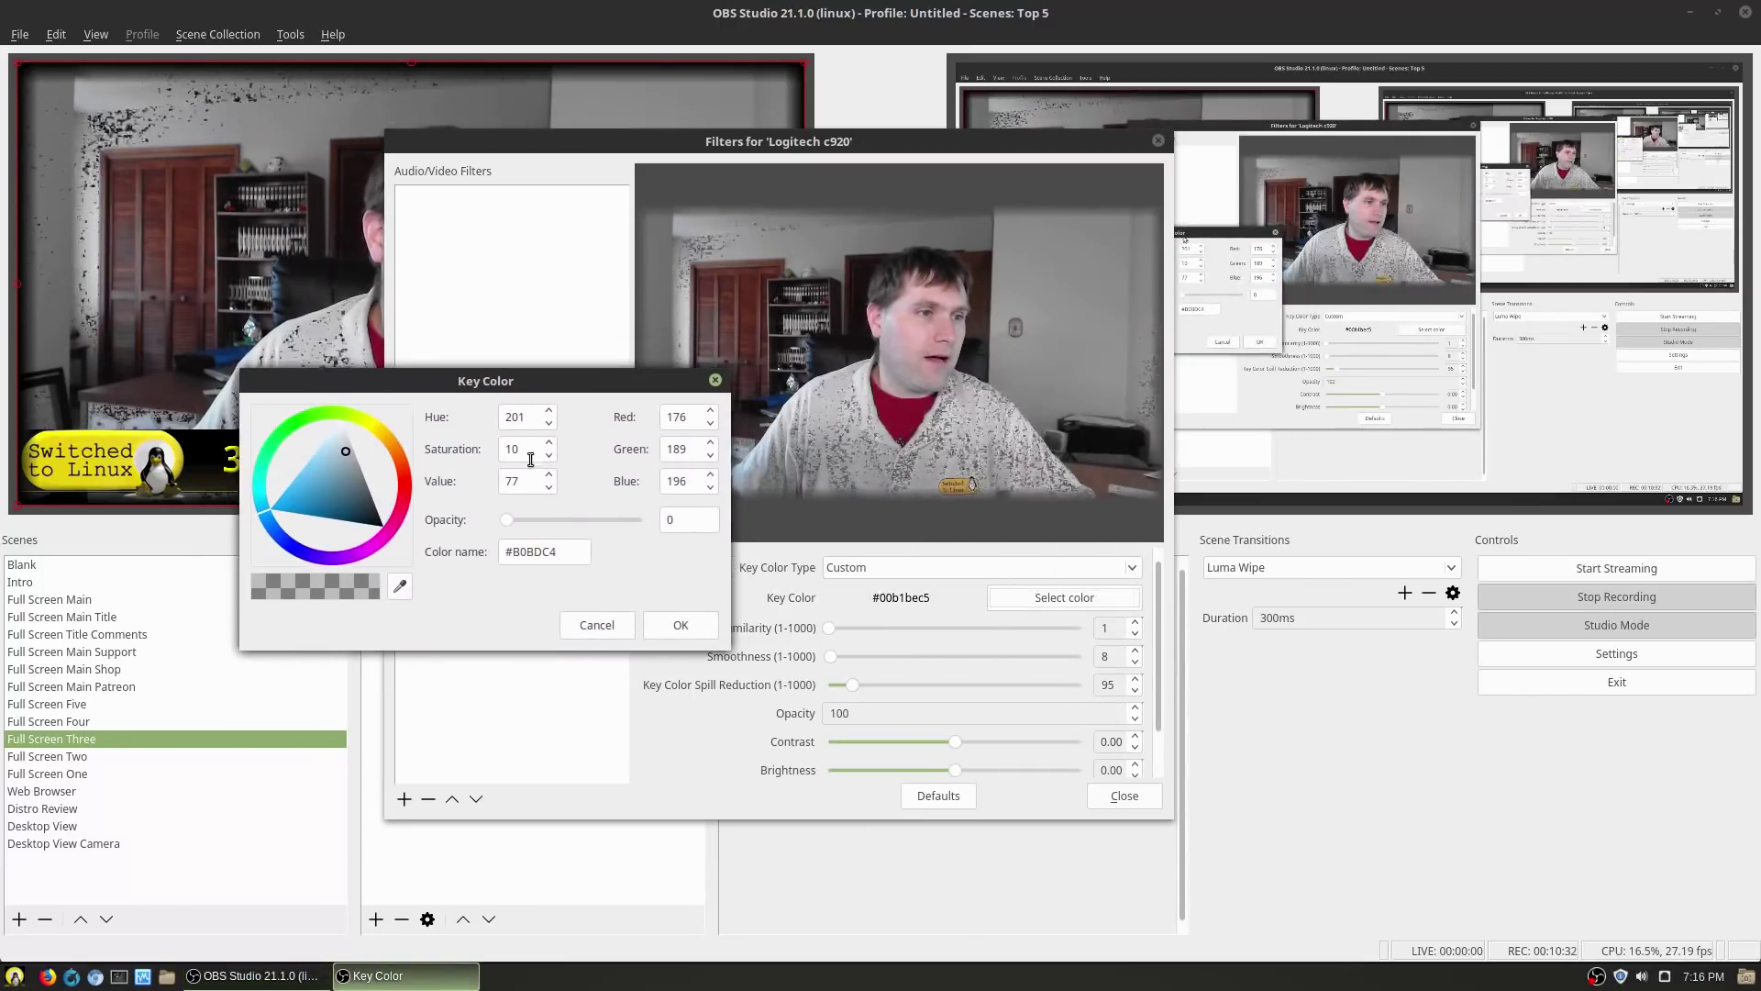
{"action": "left_click", "coordinate": [401, 587]}
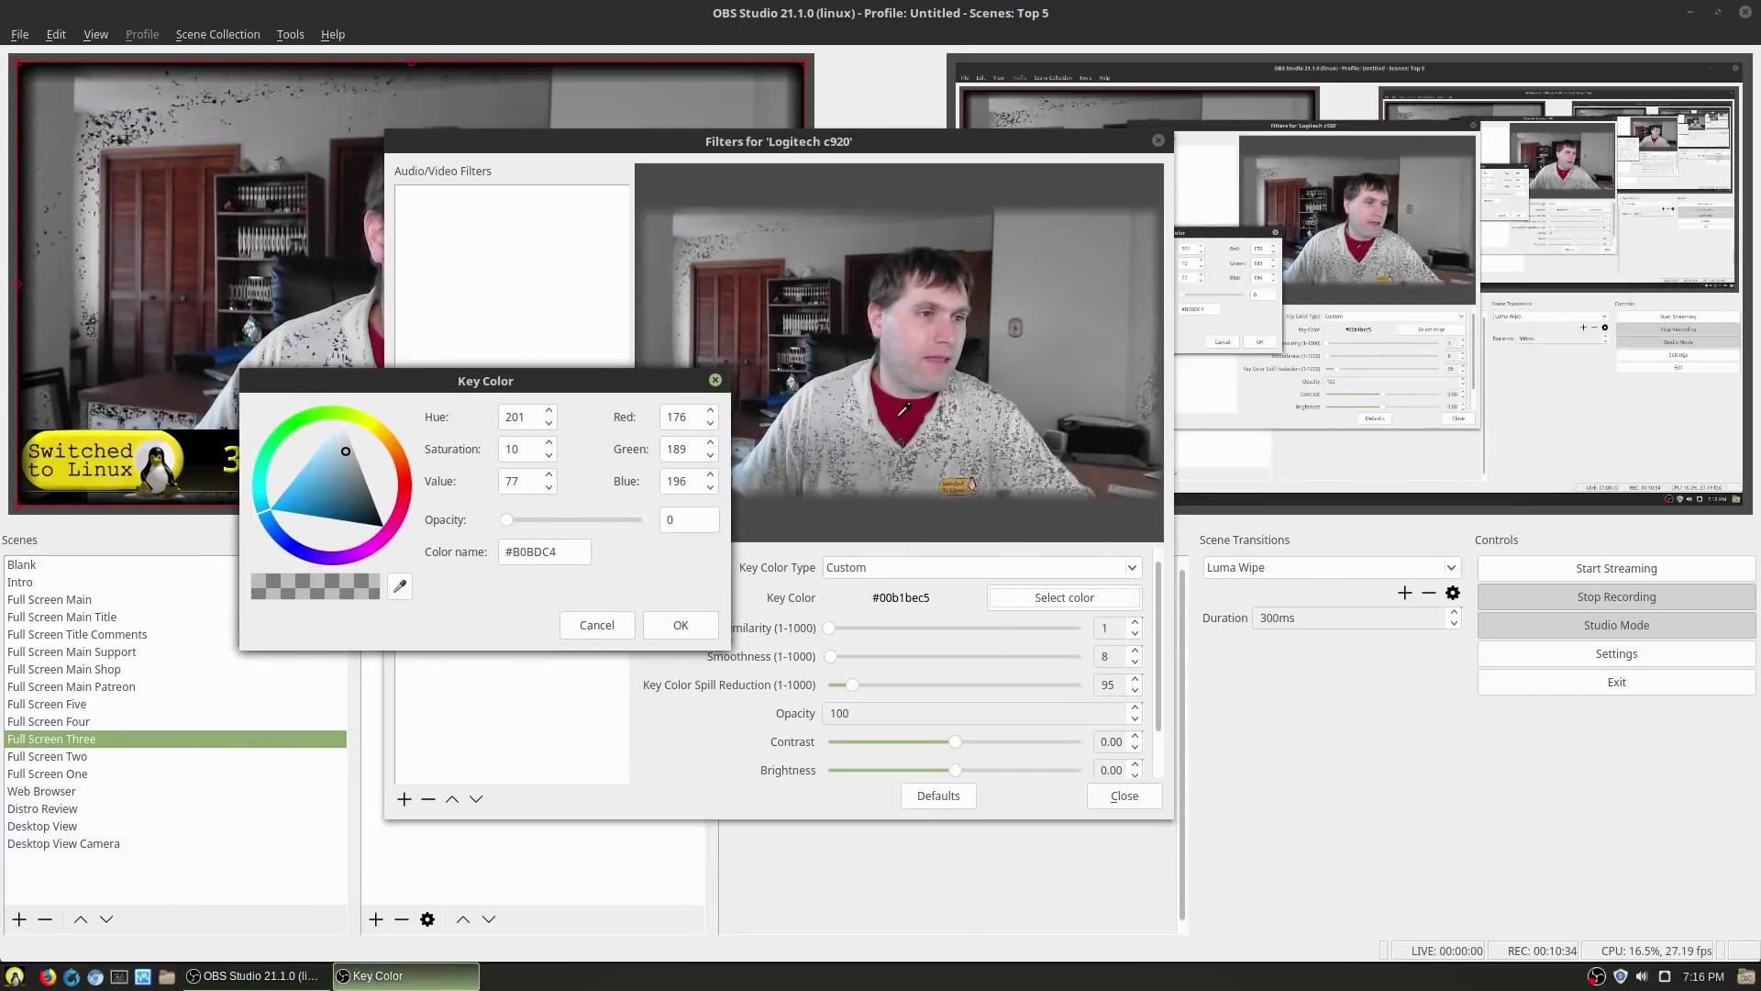
{"action": "left_click", "coordinate": [894, 422]}
{"action": "left_click", "coordinate": [684, 623]}
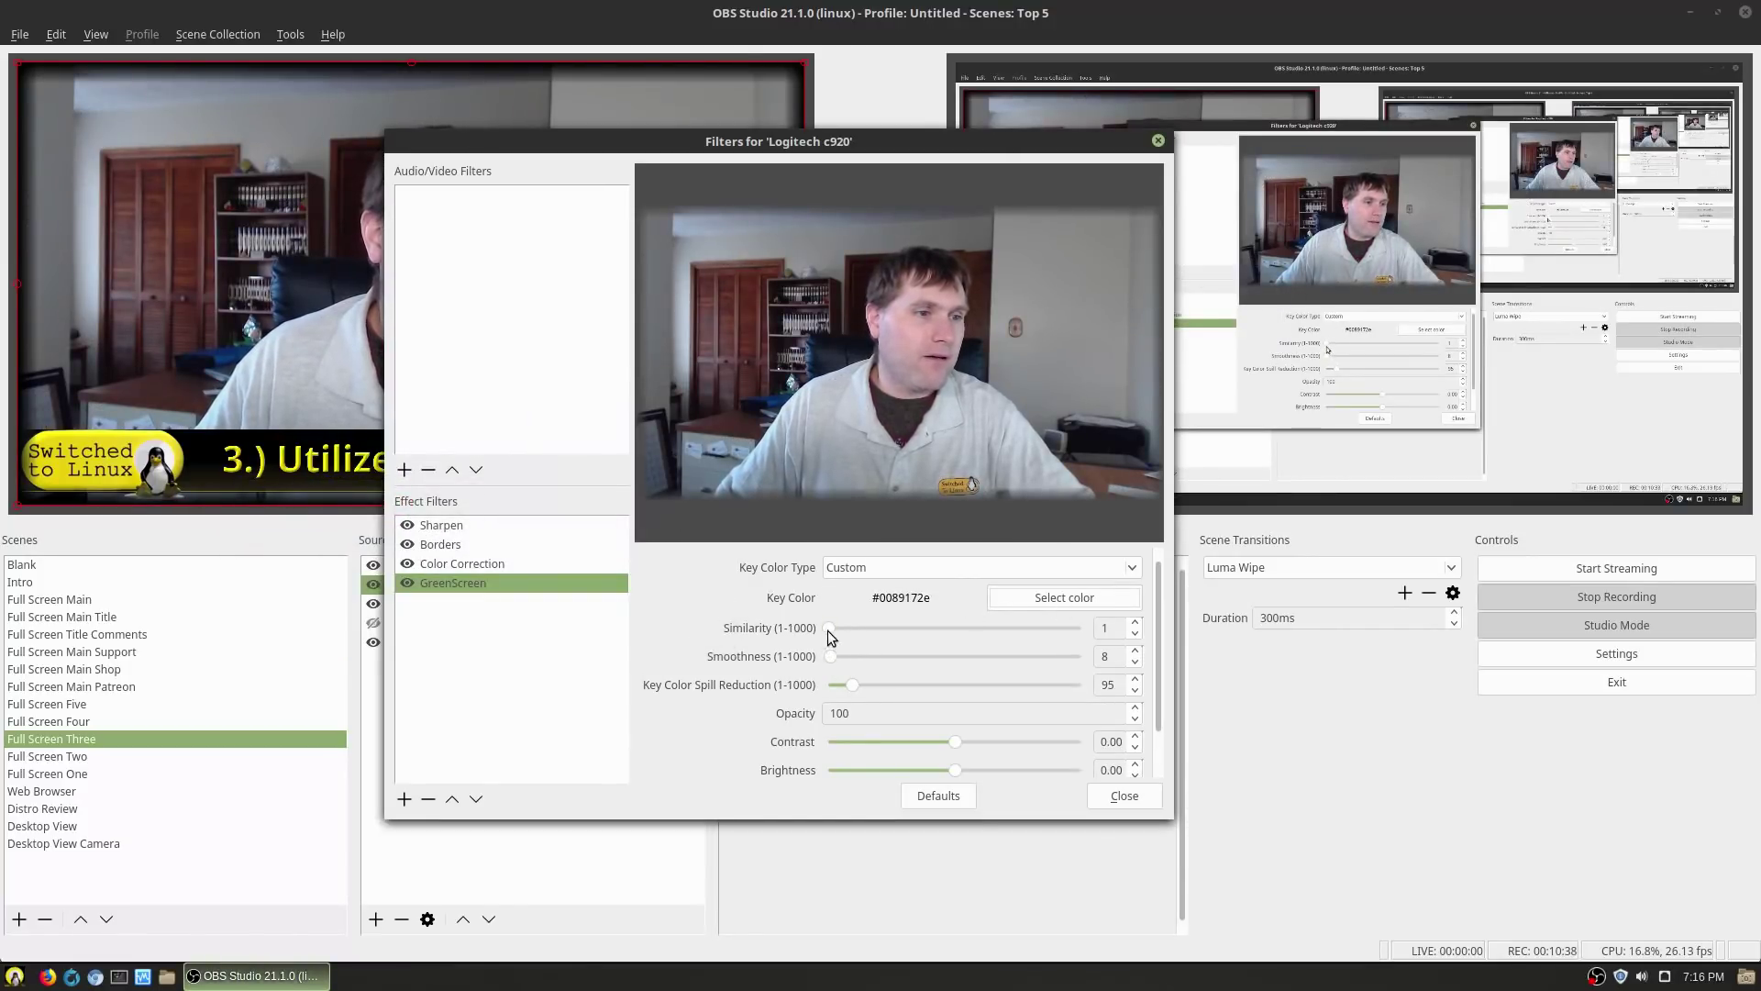
{"action": "left_click_drag", "start_coordinate": [844, 628], "coordinate": [826, 627]}
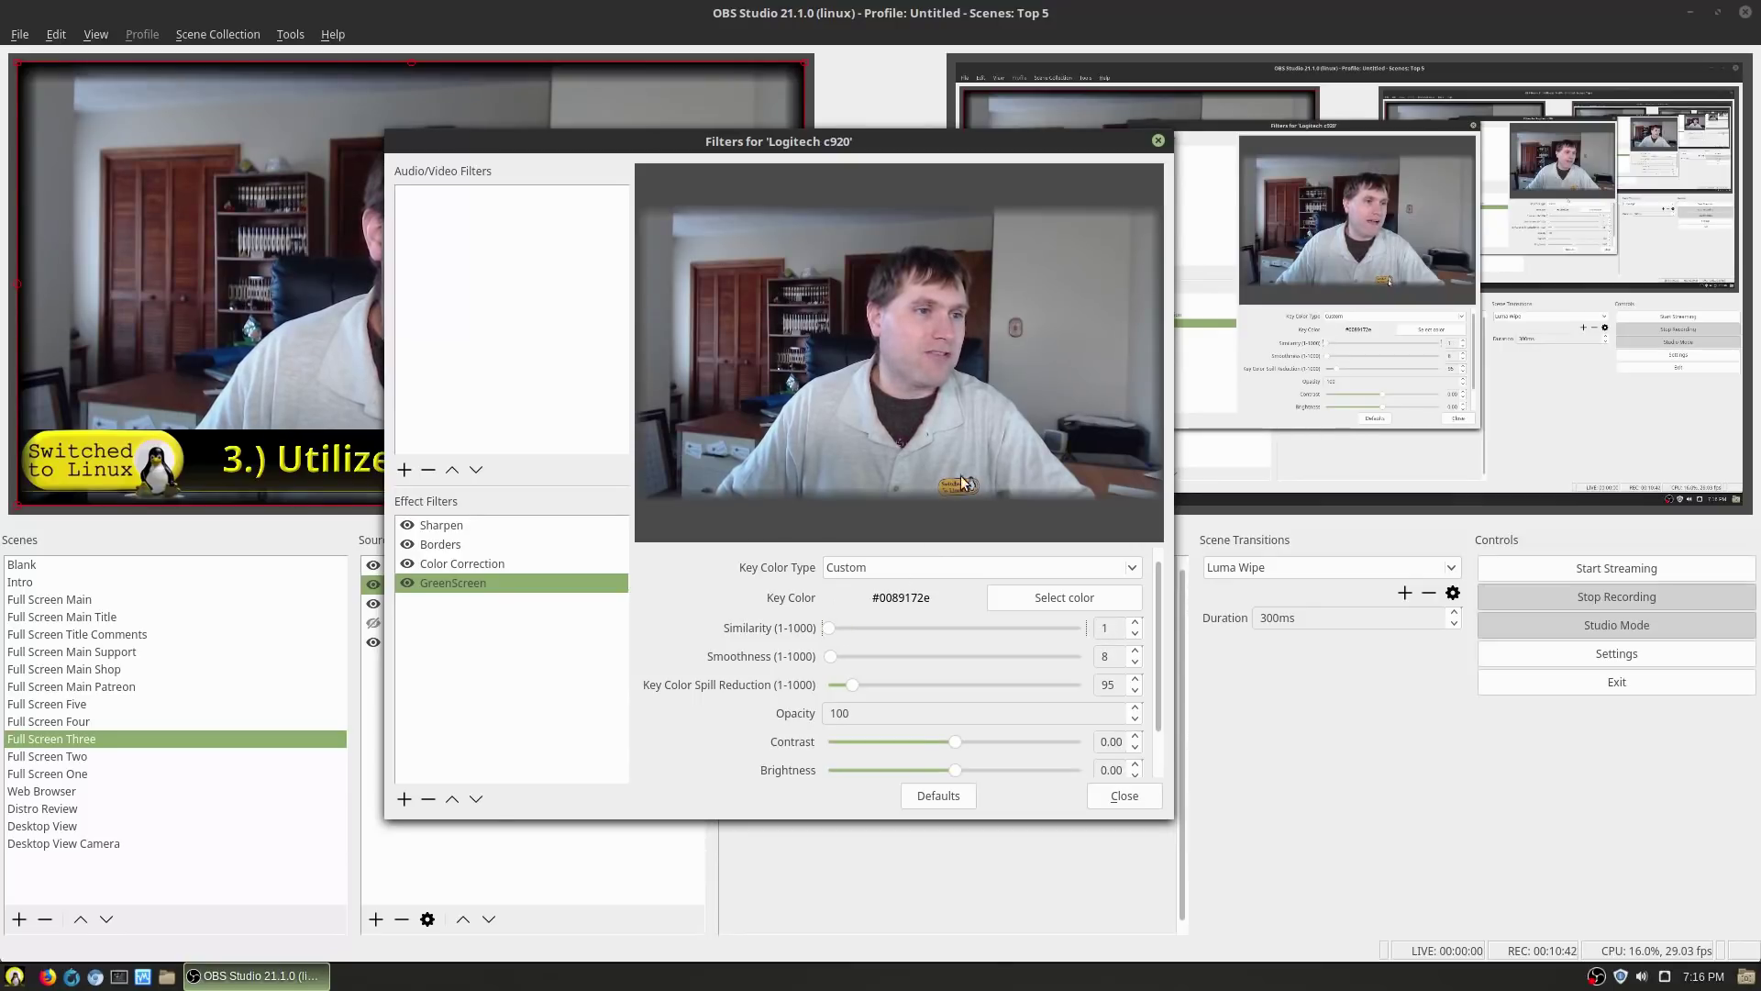
{"action": "left_click", "coordinate": [1126, 797]}
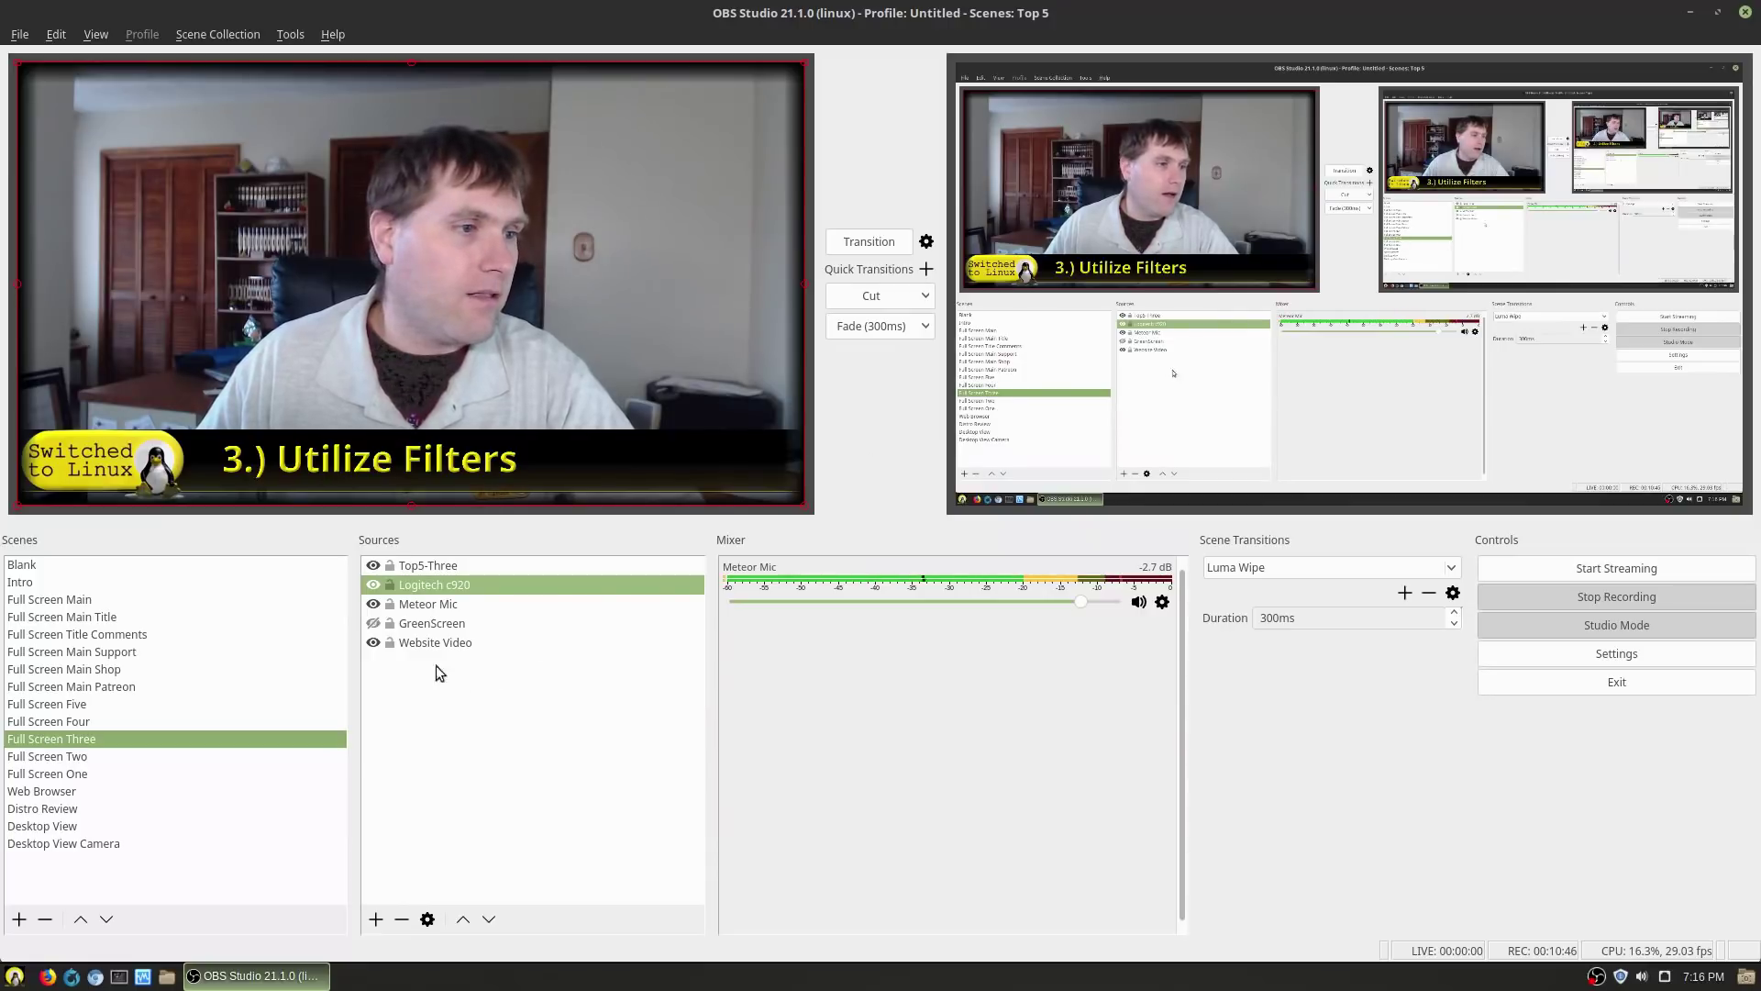
Show the GreenScreen background and raise the Logitech c920 GreenScreen filter's Similarity to 37
{"action": "left_click", "coordinate": [374, 625]}
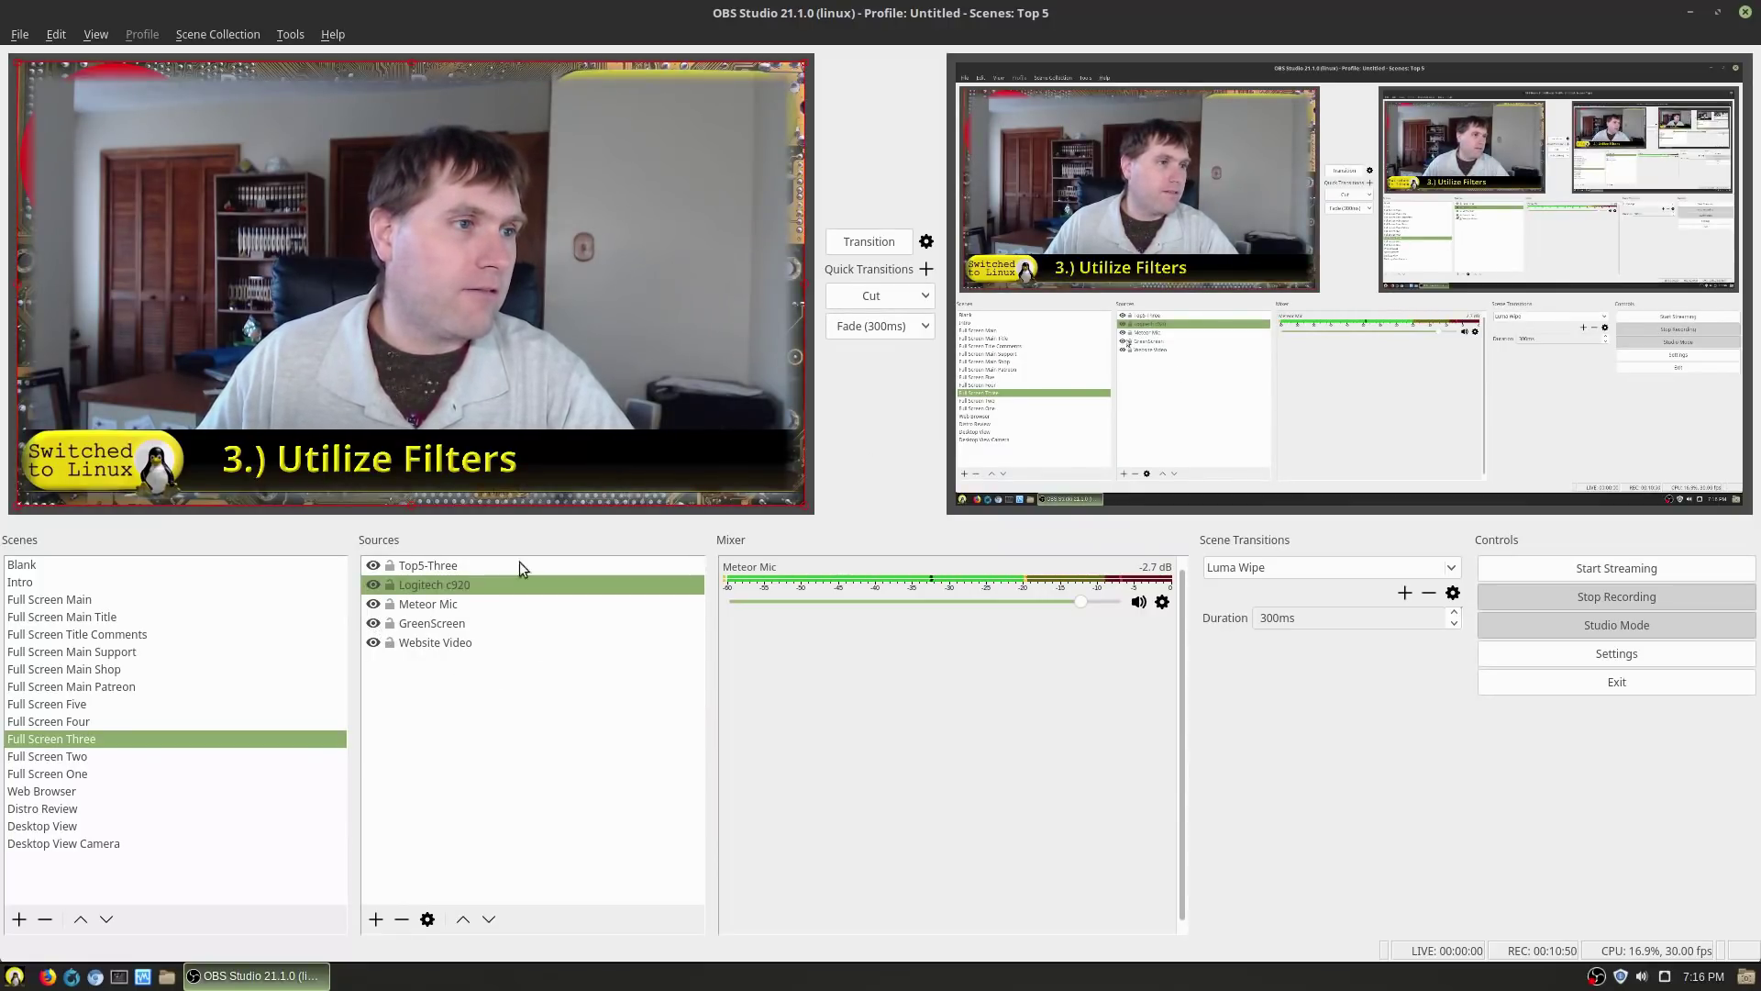
{"action": "right_click", "coordinate": [444, 585]}
{"action": "left_click", "coordinate": [477, 553]}
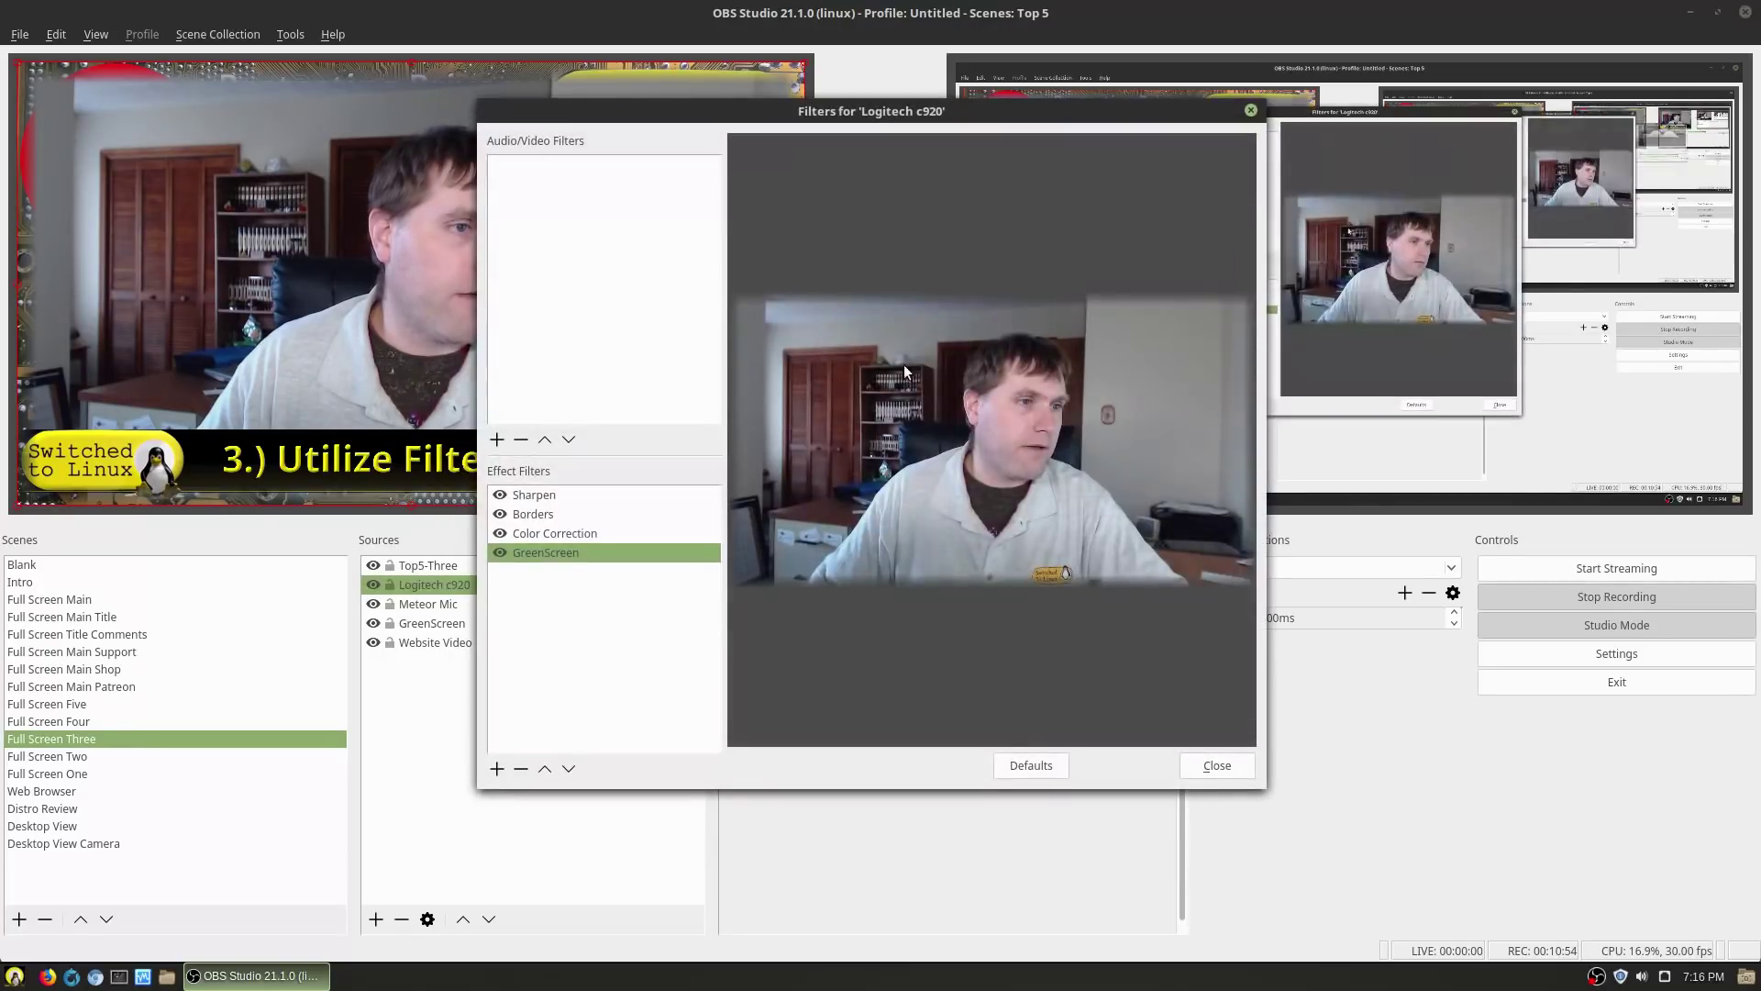
{"action": "left_click", "coordinate": [541, 552]}
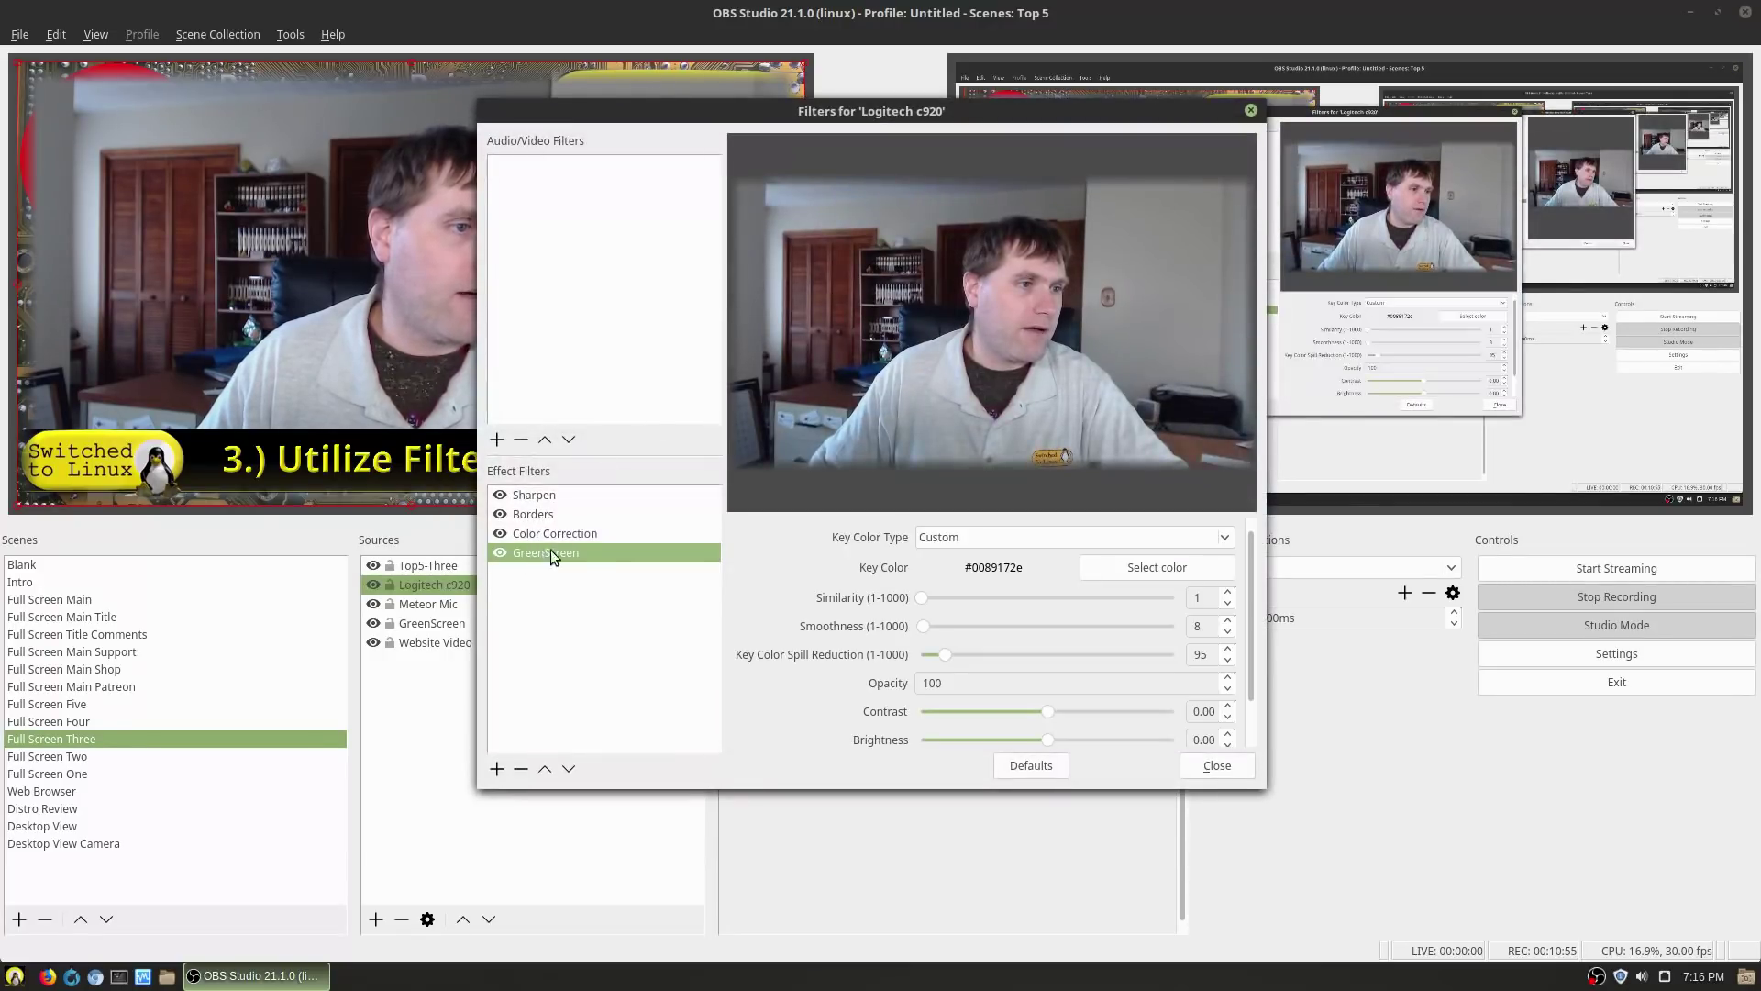
{"action": "left_click", "coordinate": [922, 598]}
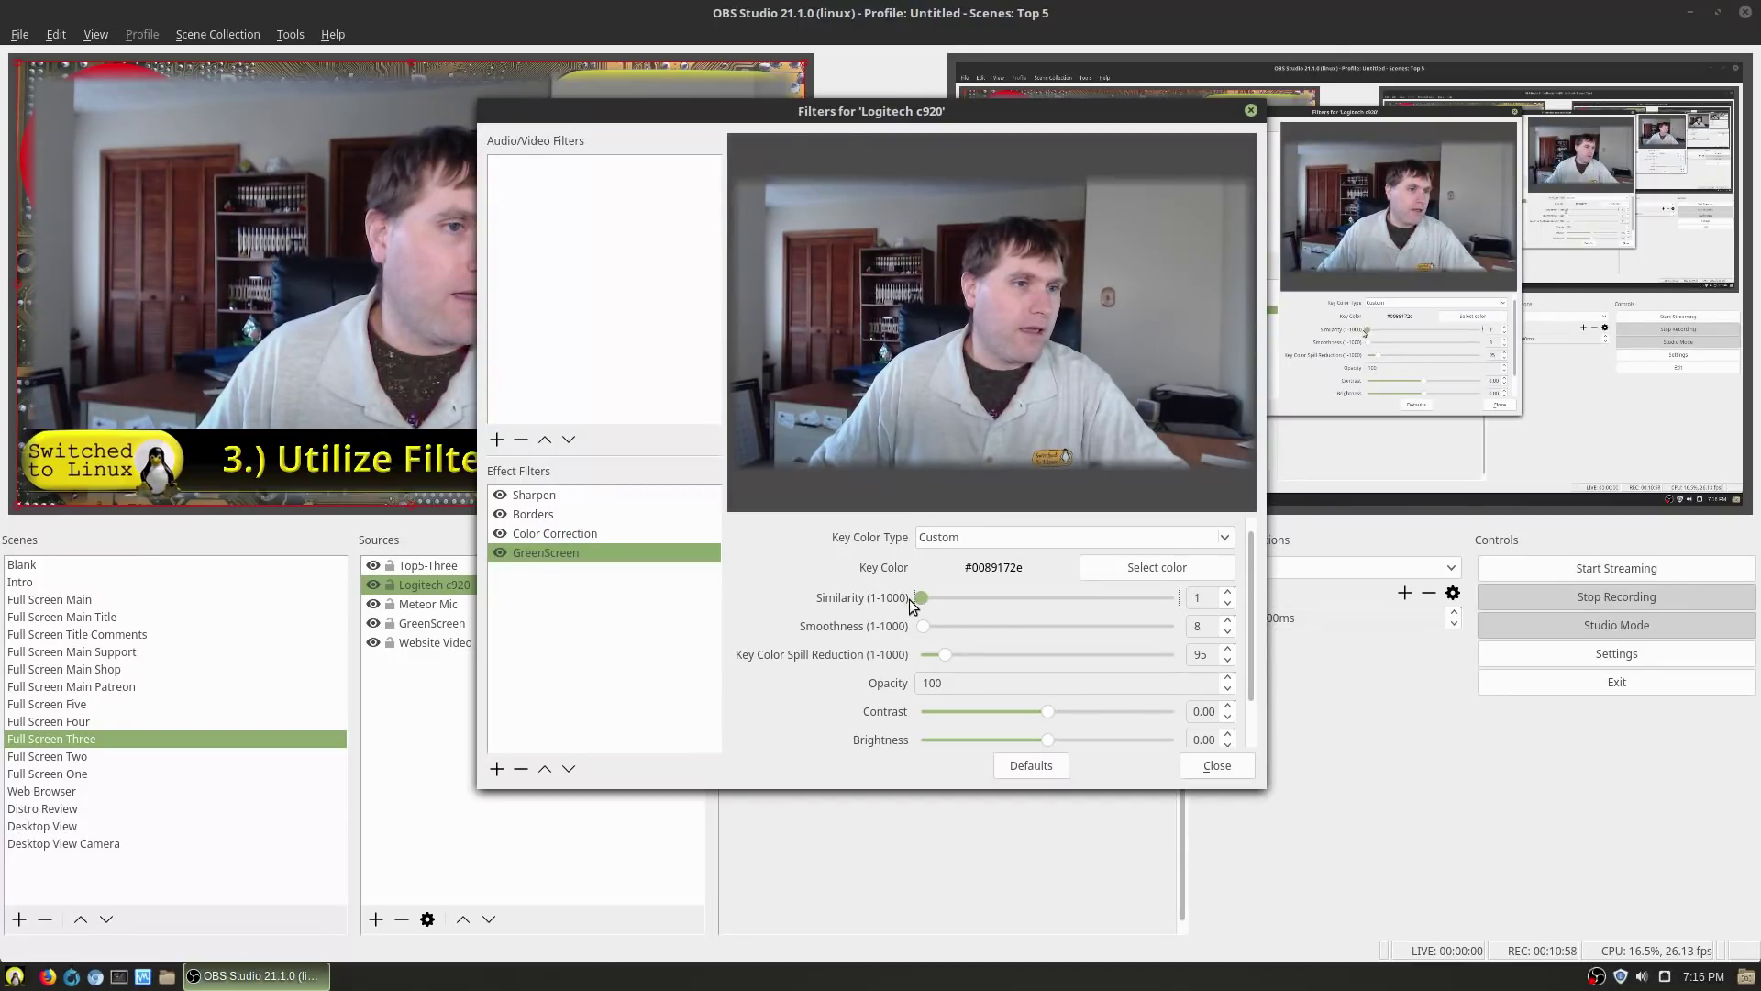
{"action": "left_click_drag", "start_coordinate": [922, 598], "coordinate": [919, 659]}
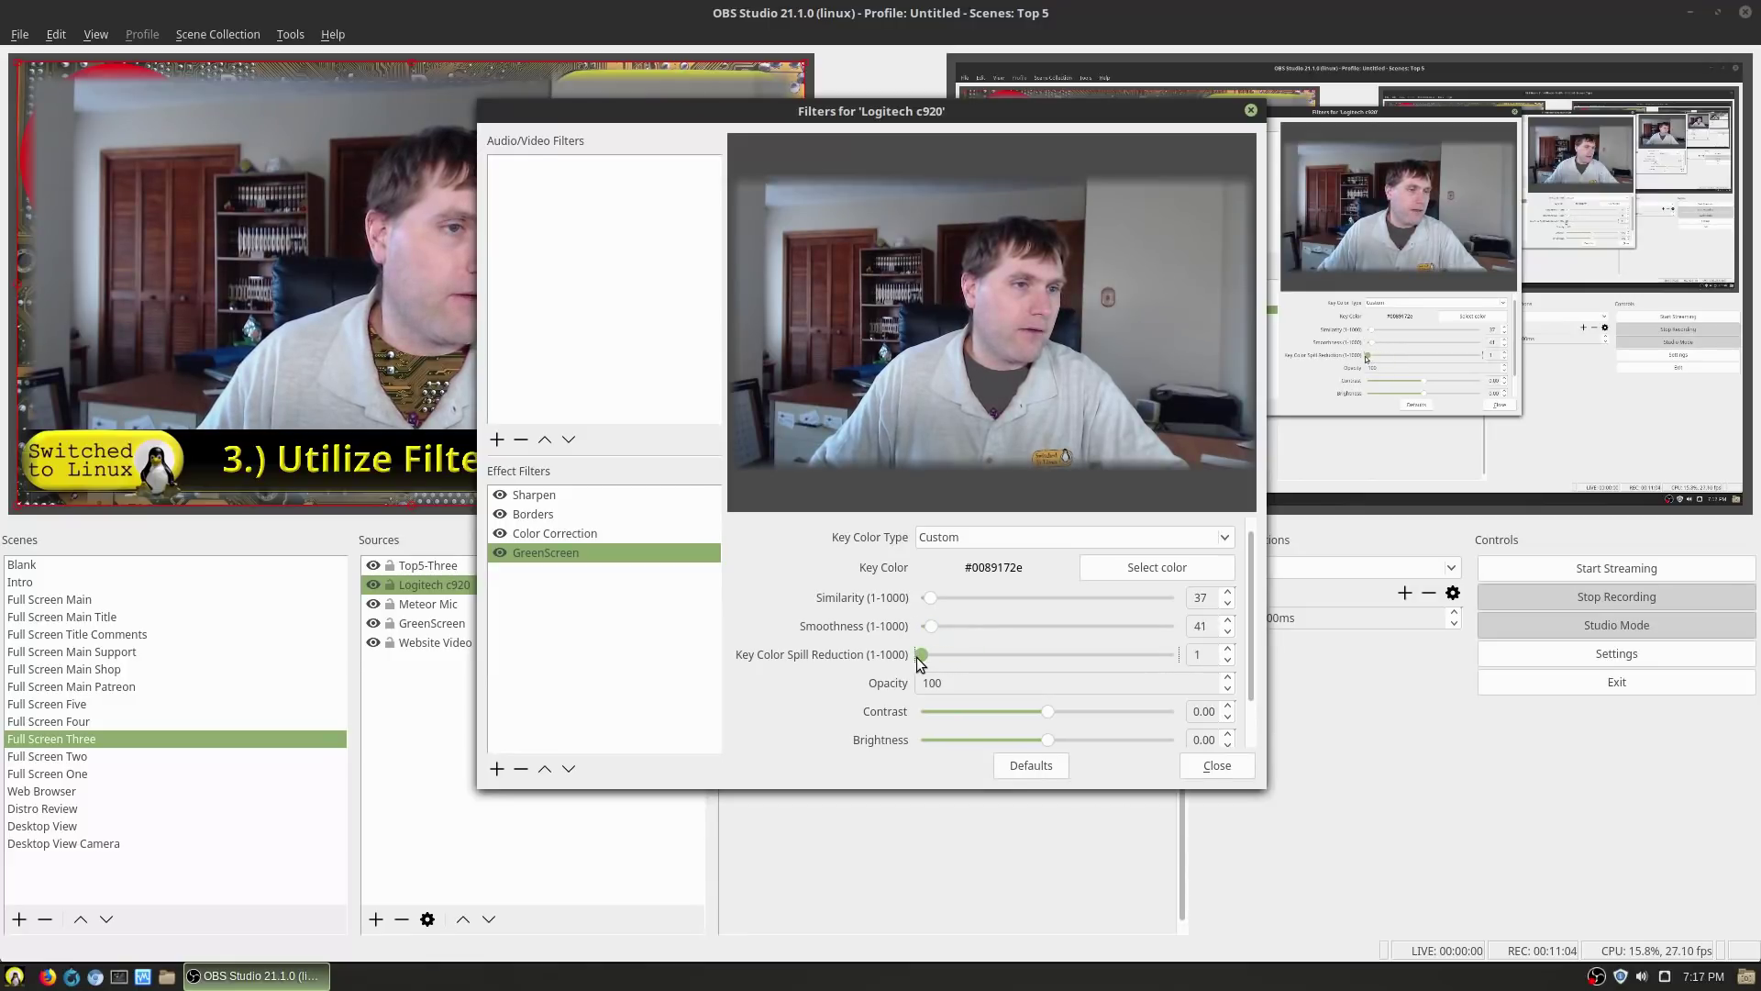
{"action": "left_click", "coordinate": [1203, 775]}
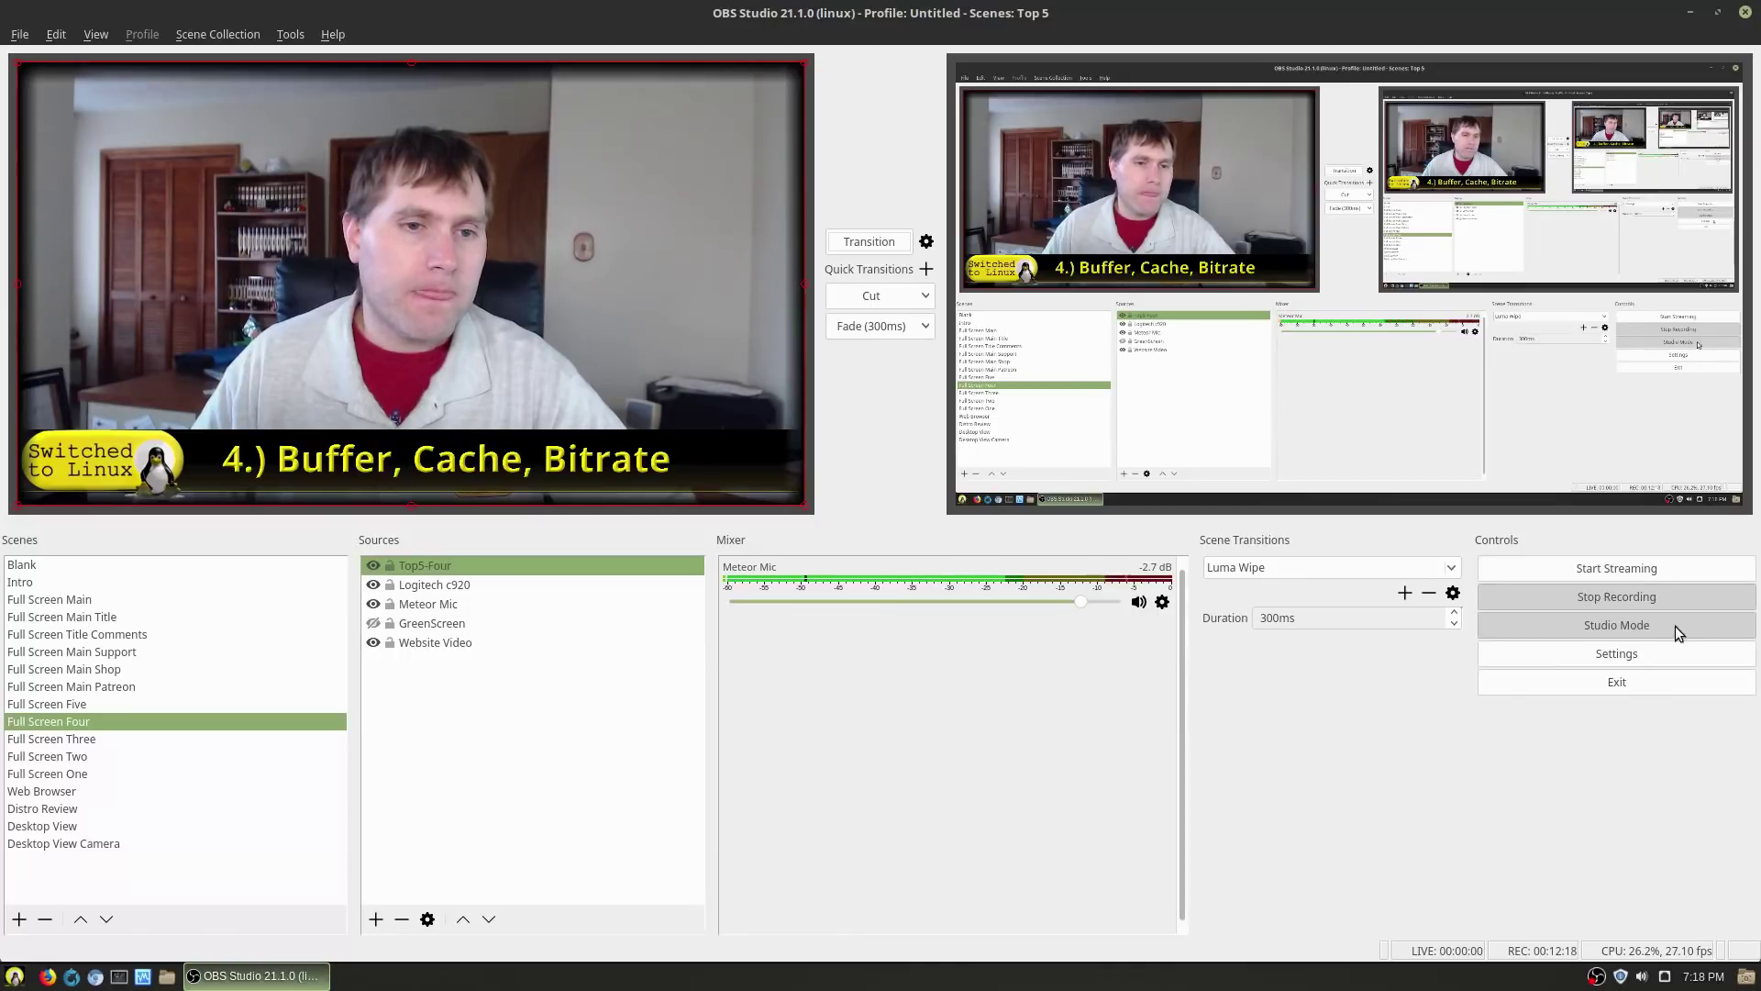
Open OBS Settings from Controls and move the window to the upper-left
{"action": "left_click", "coordinate": [1632, 657]}
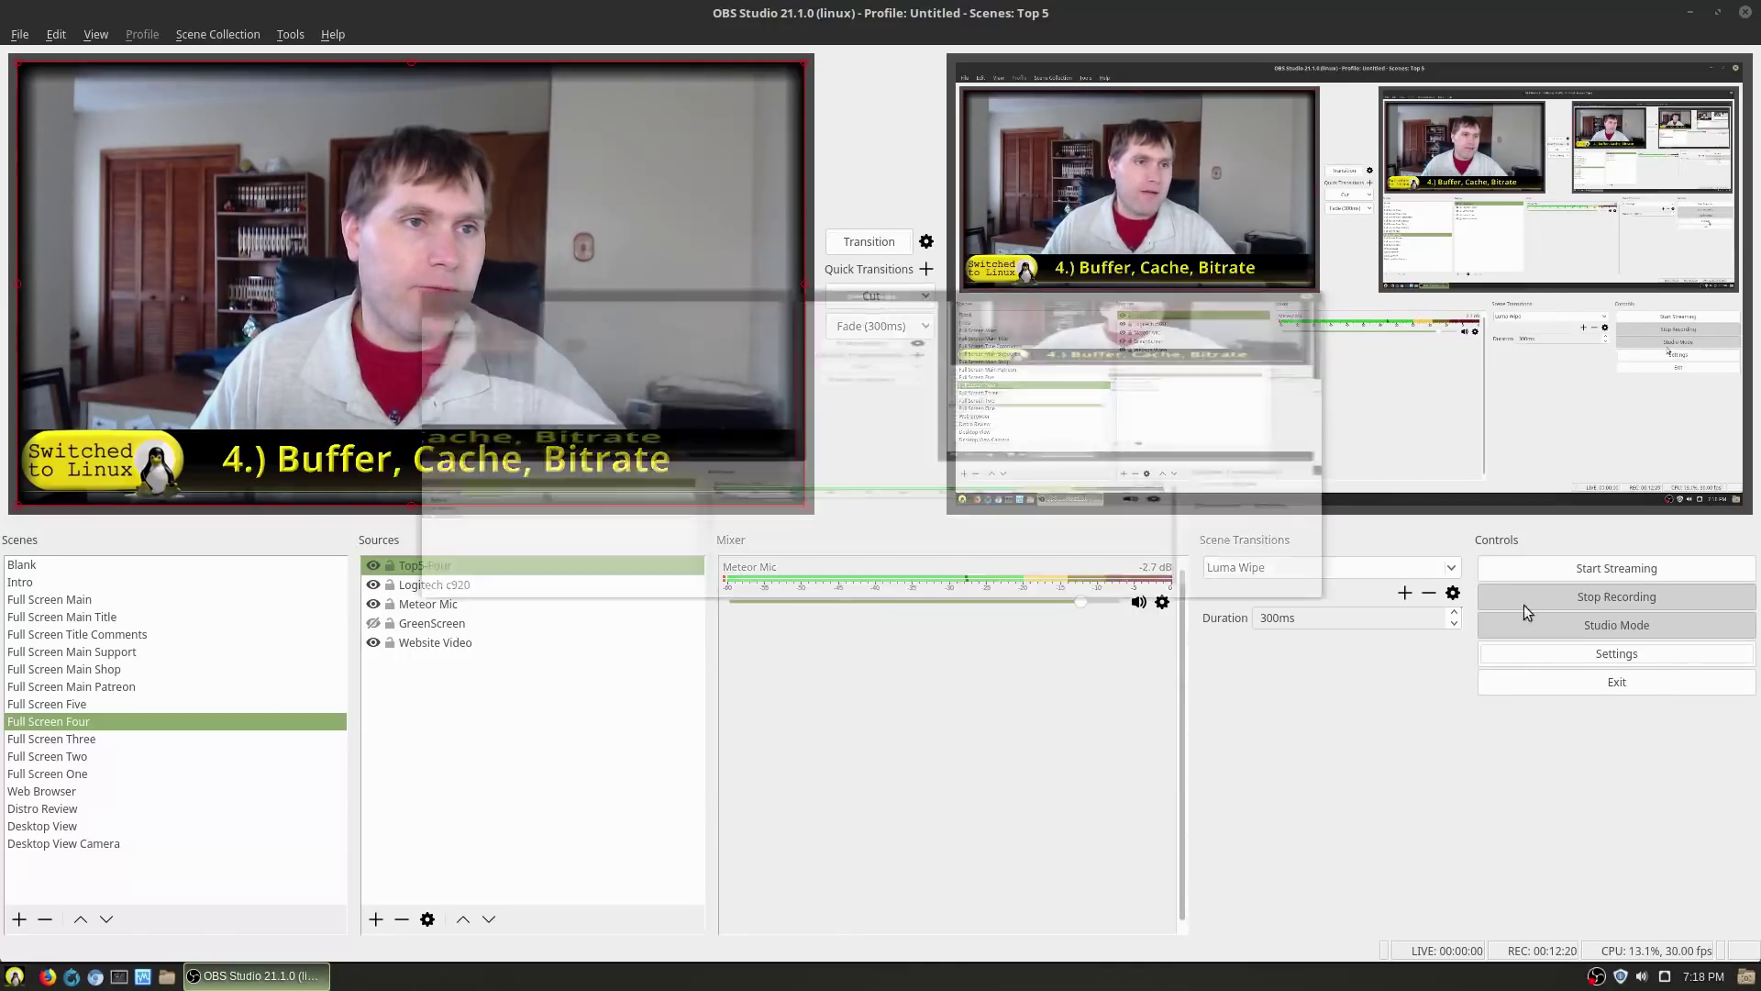
{"action": "left_click_drag", "start_coordinate": [895, 97], "coordinate": [491, 48]}
View Output streaming settings (CBR, 5000 bitrate, 2500 buffer) and select the buffer value
{"action": "left_click", "coordinate": [69, 145]}
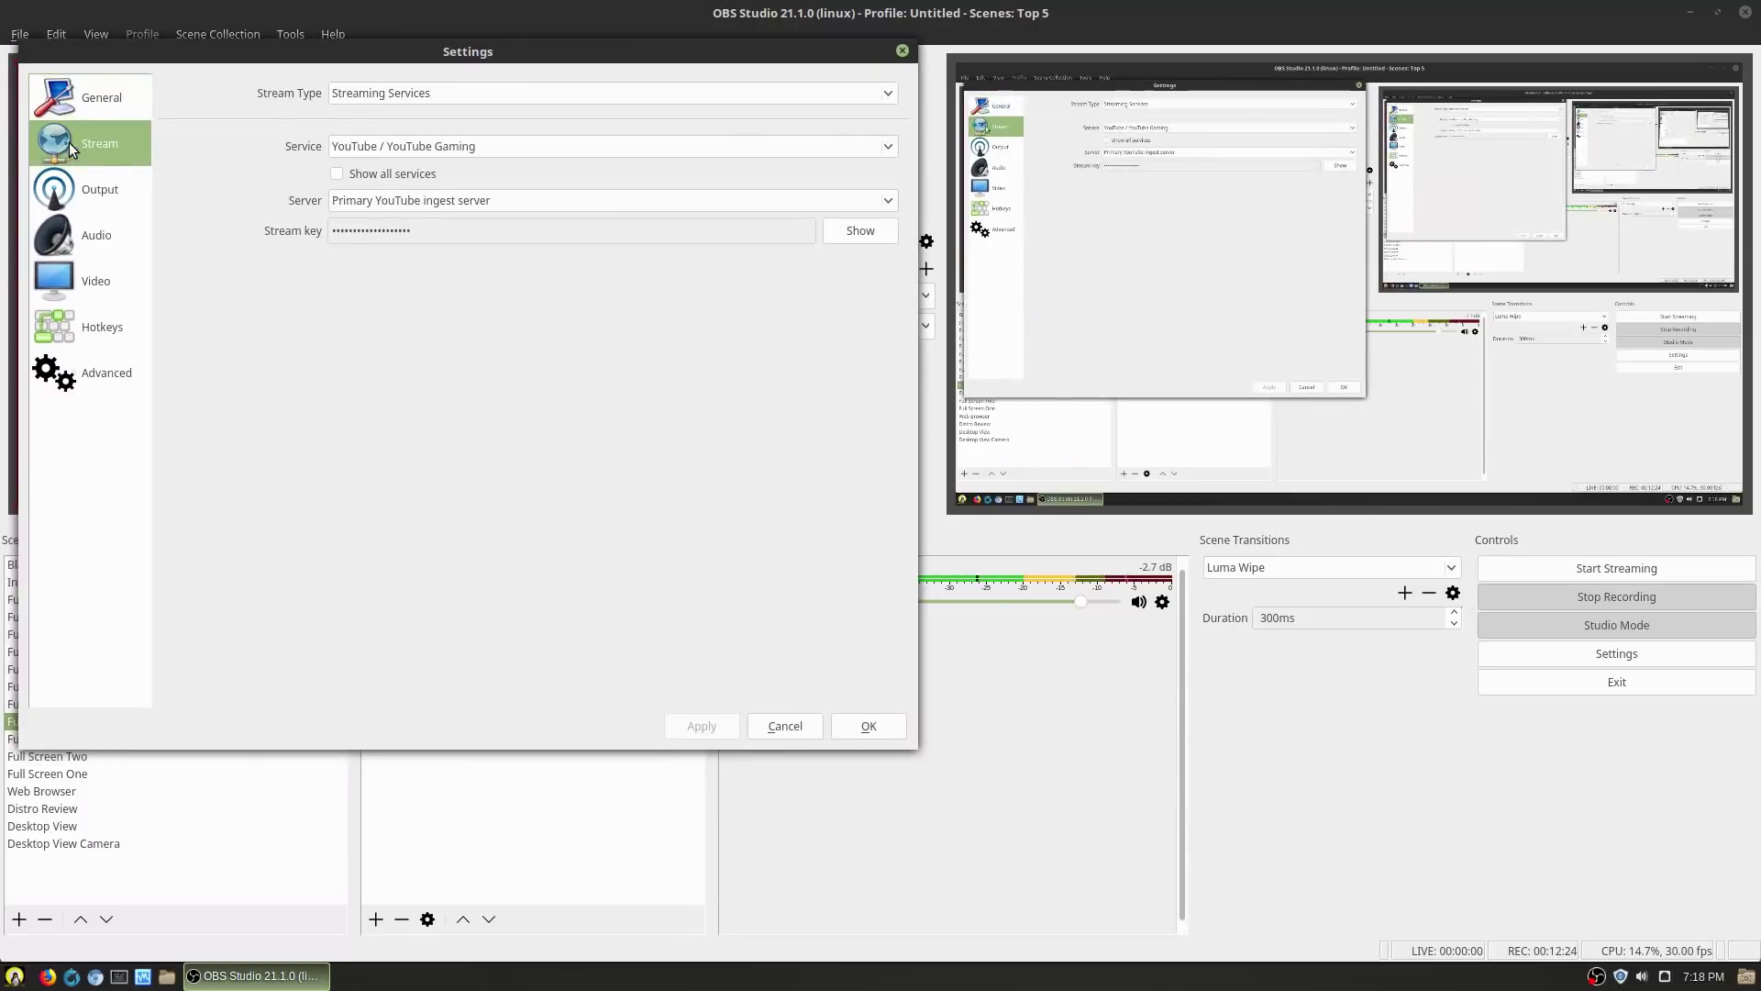
{"action": "left_click", "coordinate": [90, 188]}
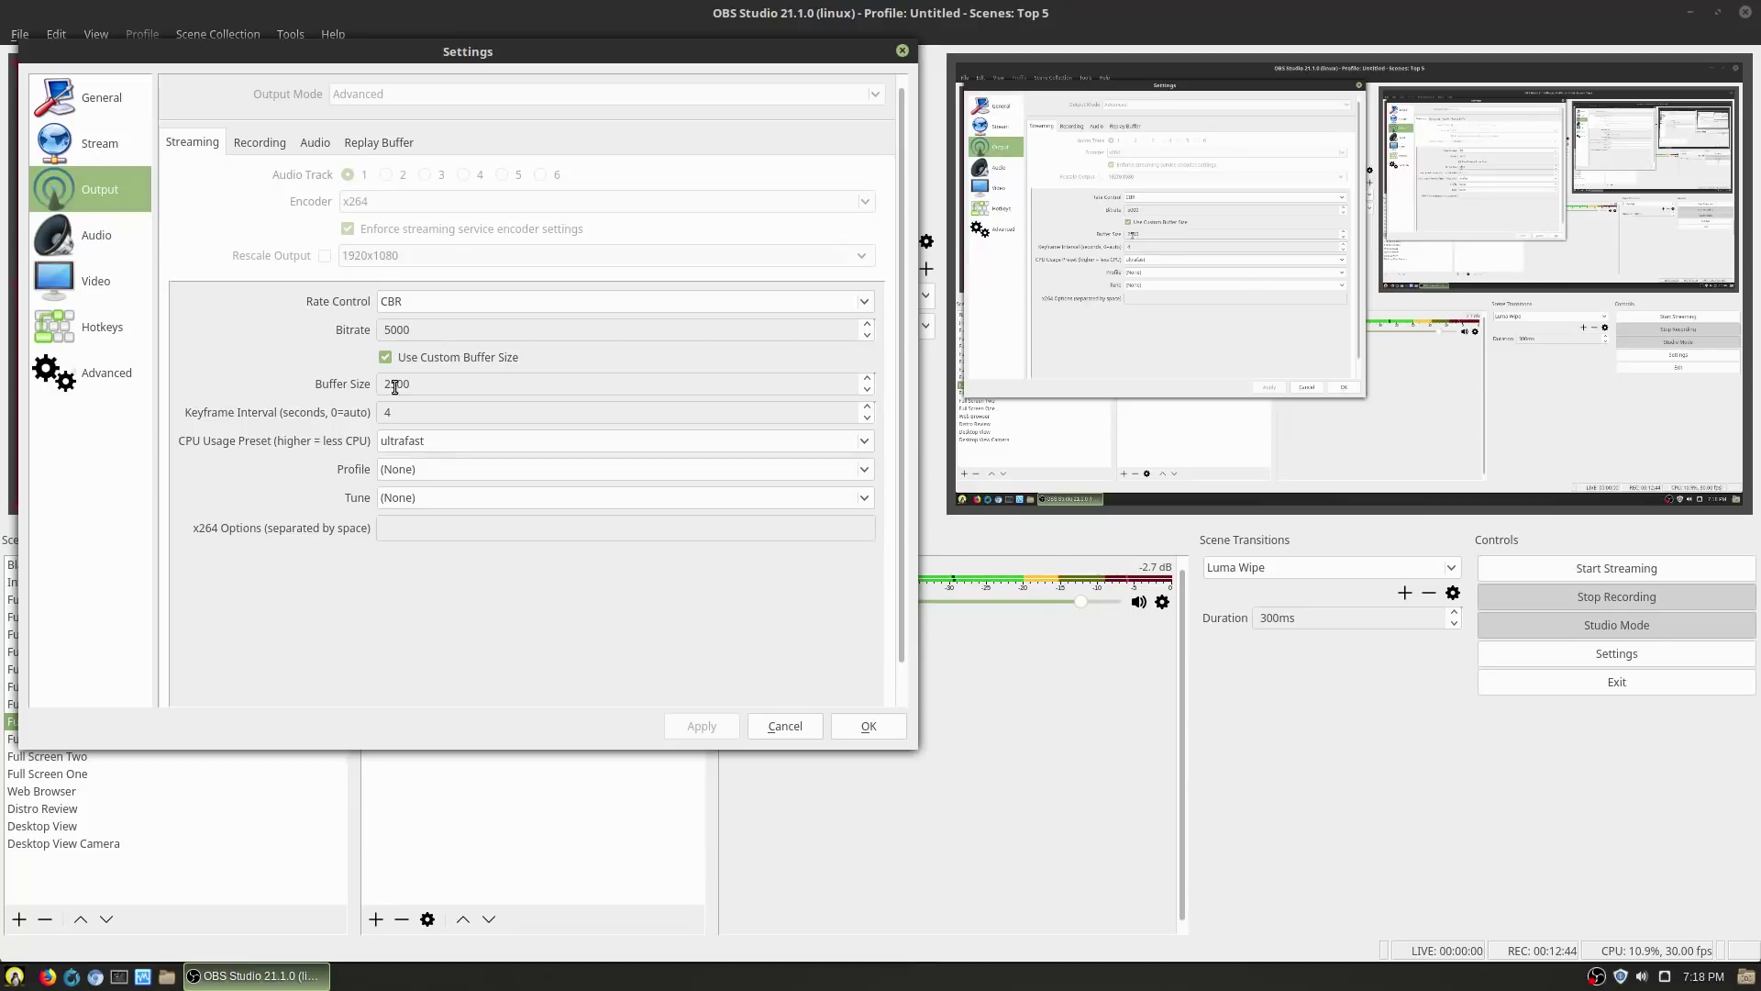
{"action": "left_click_drag", "start_coordinate": [393, 384], "coordinate": [367, 388]}
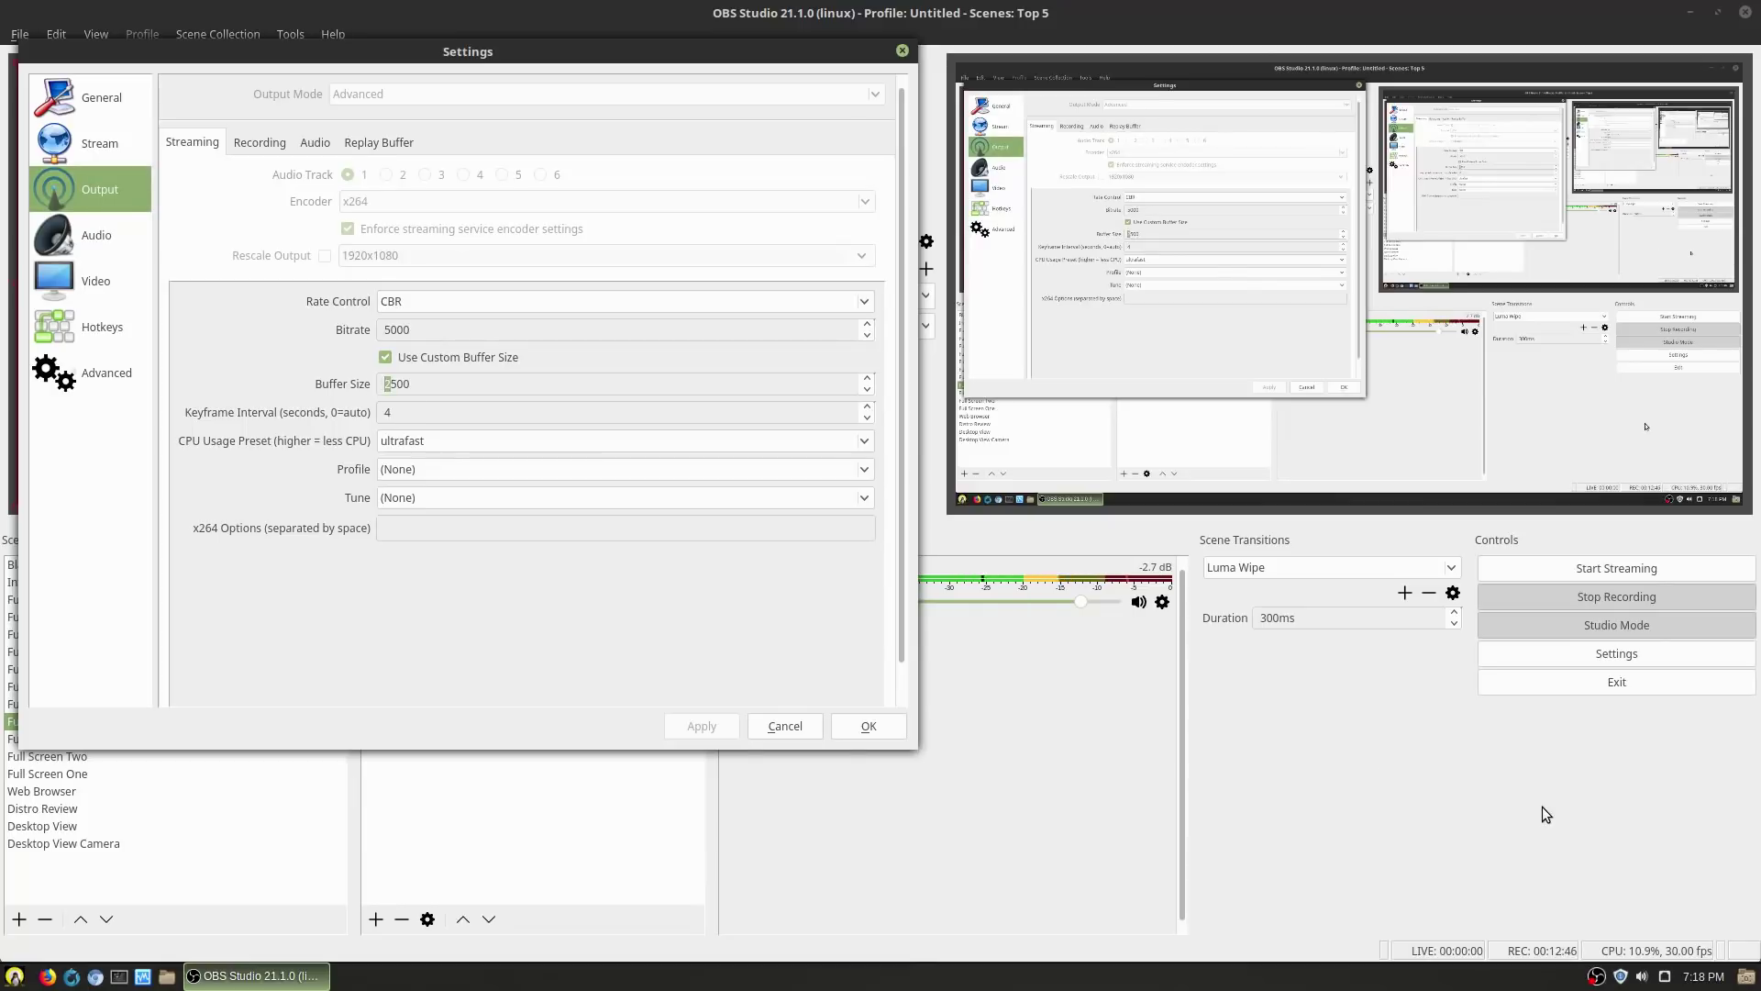
Change the custom buffer size from 2500 to 5000 to match the bitrate
{"action": "type", "text": "5"}
{"action": "key", "text": "BackSpace"}
{"action": "type", "text": "0"}
Review Keyframe Interval and keep ultrafast as the CPU Usage Preset
{"action": "left_click", "coordinate": [488, 418]}
{"action": "left_click", "coordinate": [439, 439]}
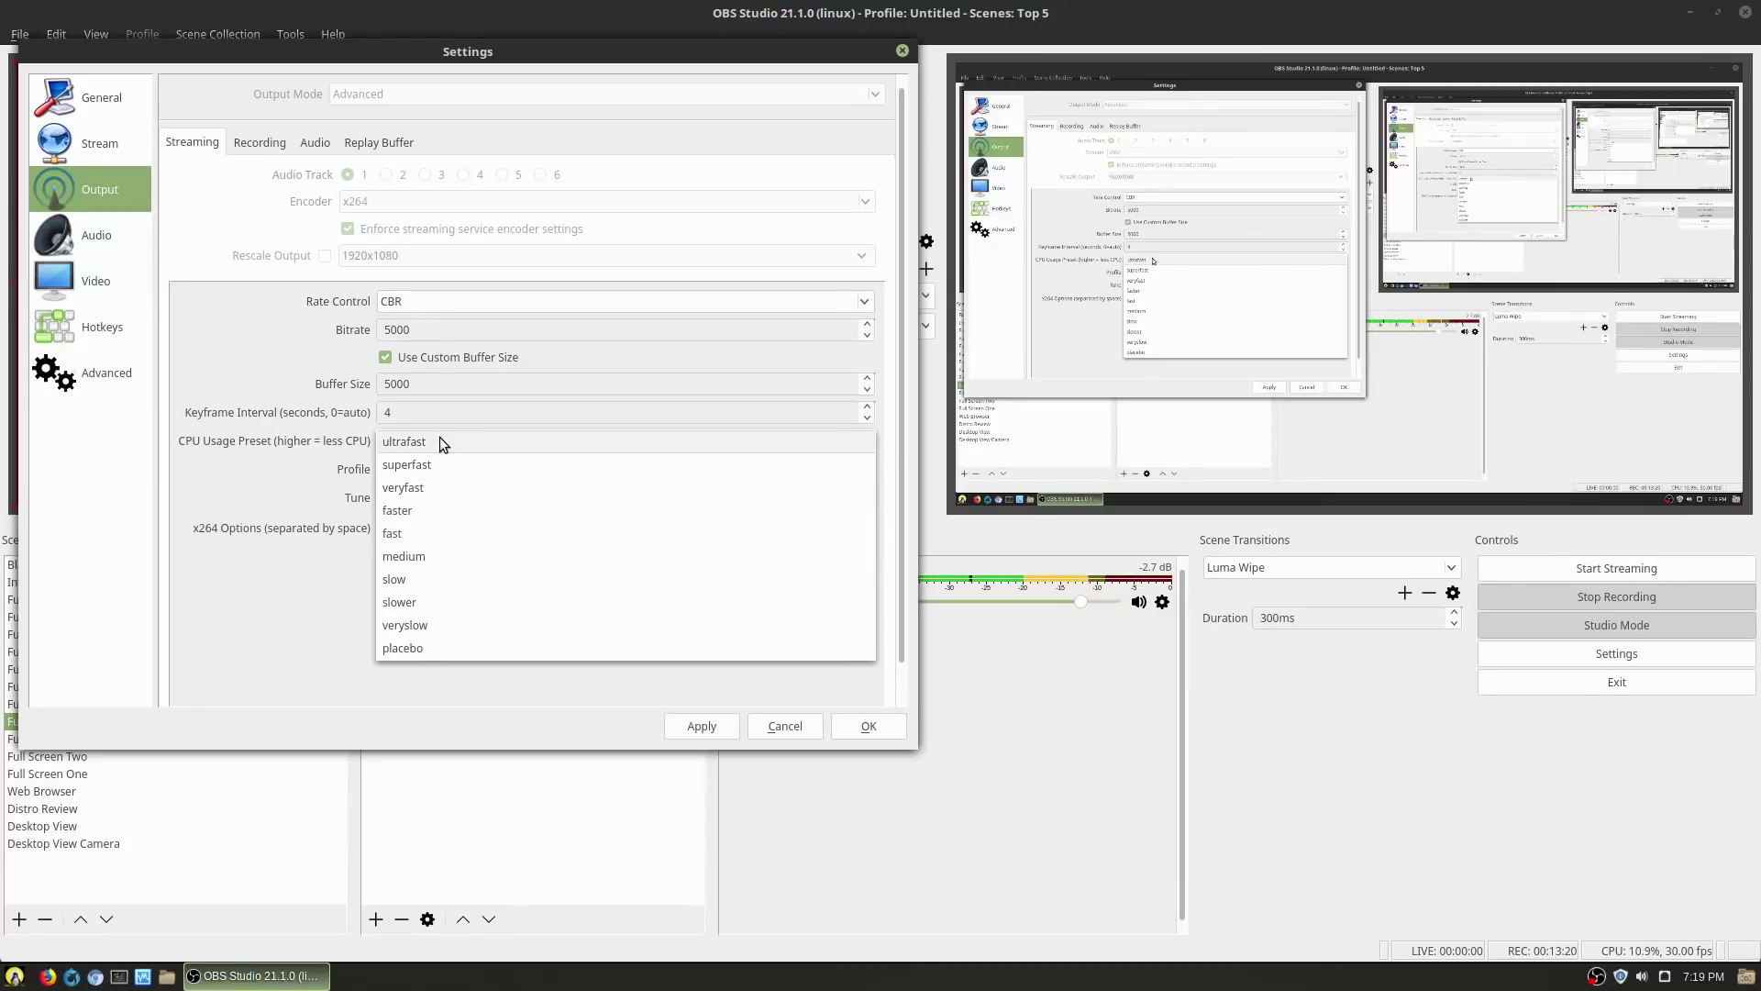
{"action": "left_click", "coordinate": [439, 439]}
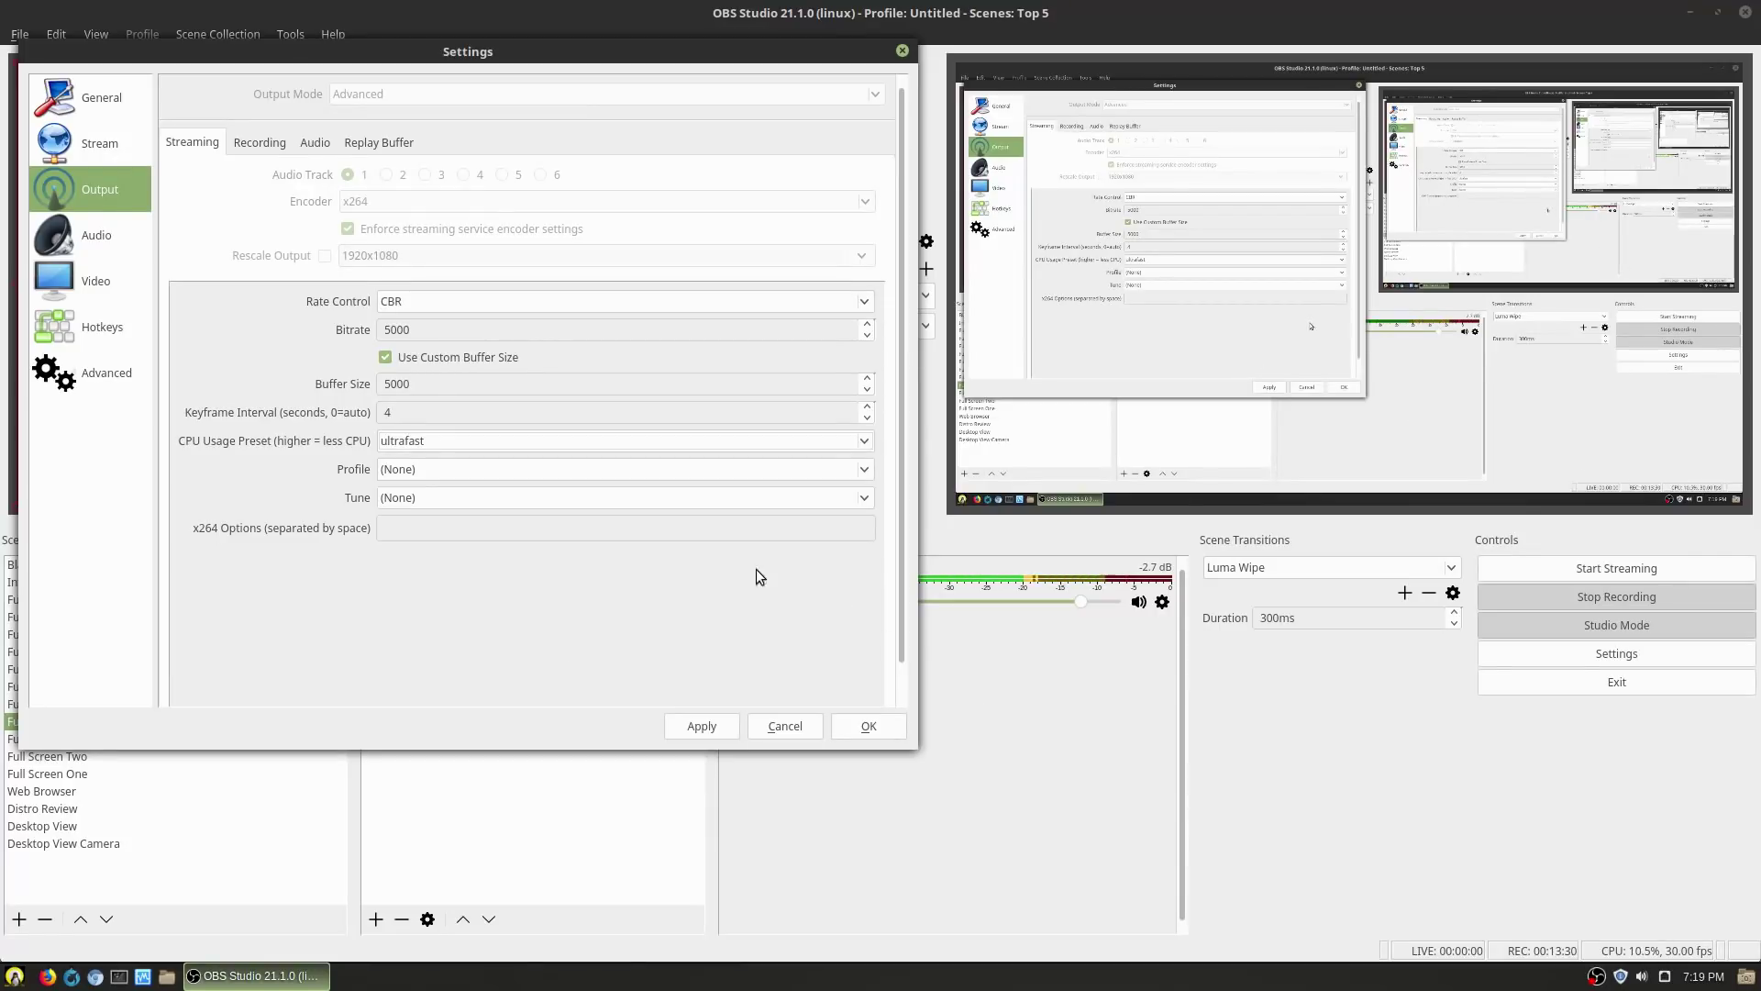
View Recording output (matroska, 20000 video bitrate, flac) and shift Settings to uncover the preview
{"action": "left_click", "coordinate": [258, 142]}
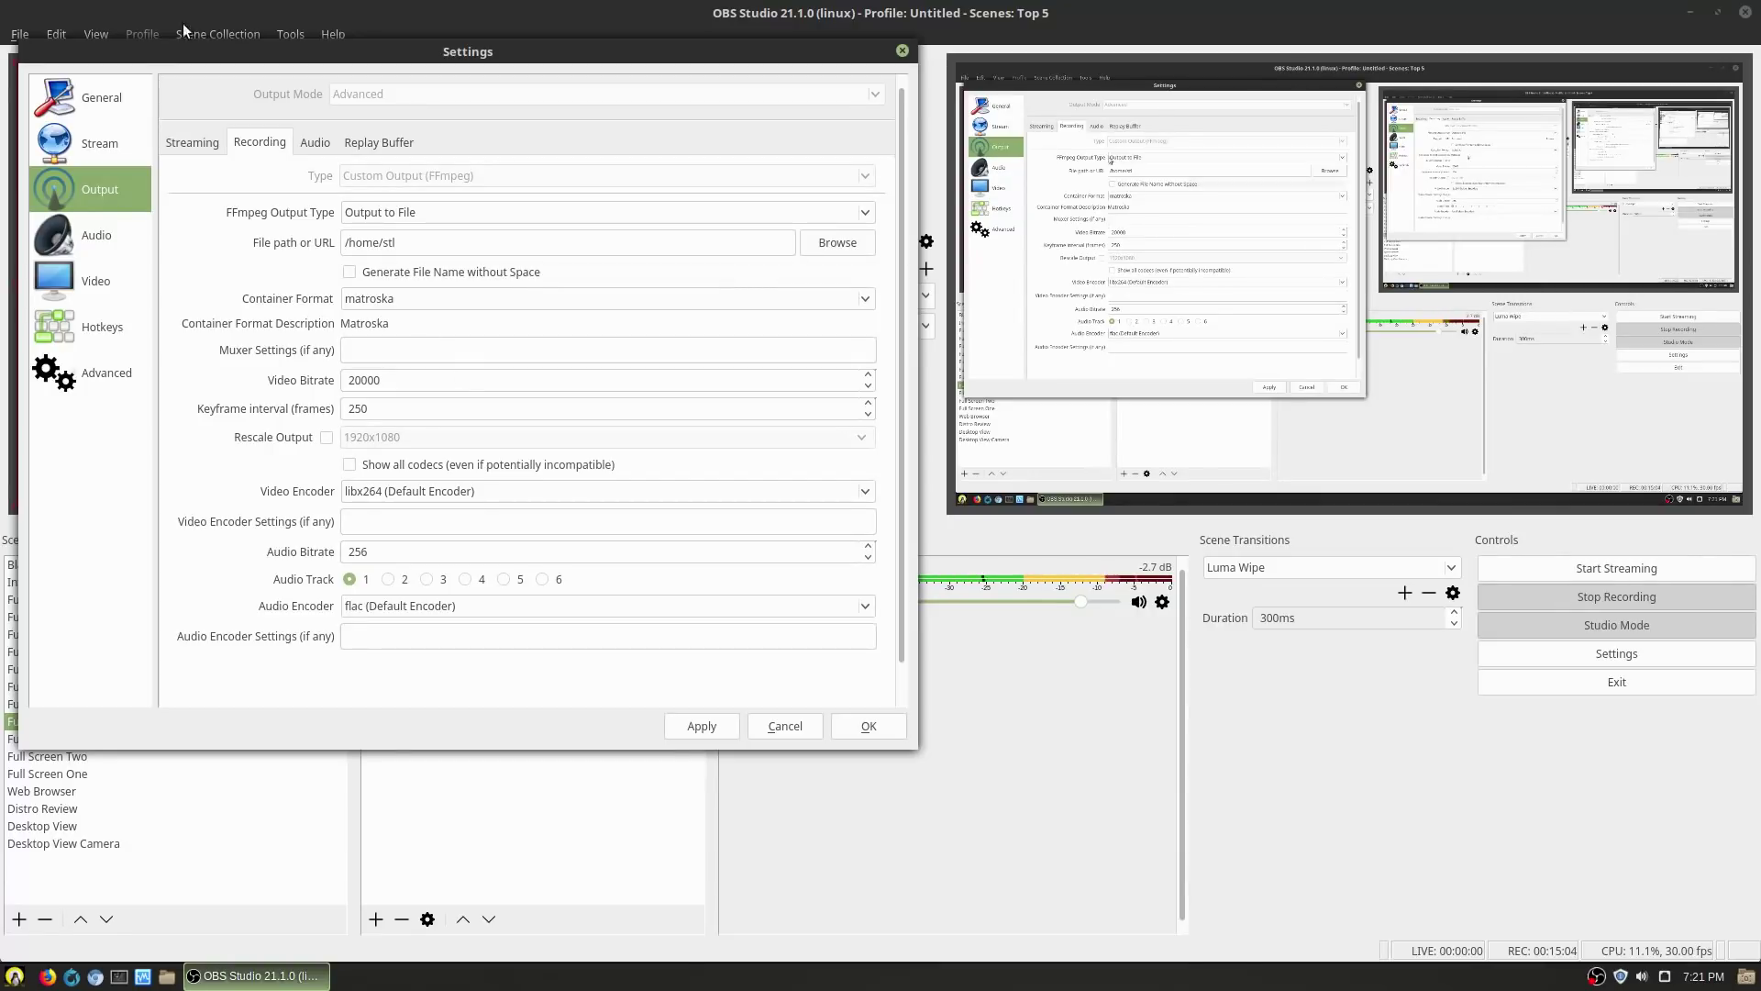
{"action": "left_click_drag", "start_coordinate": [207, 46], "coordinate": [983, 161]}
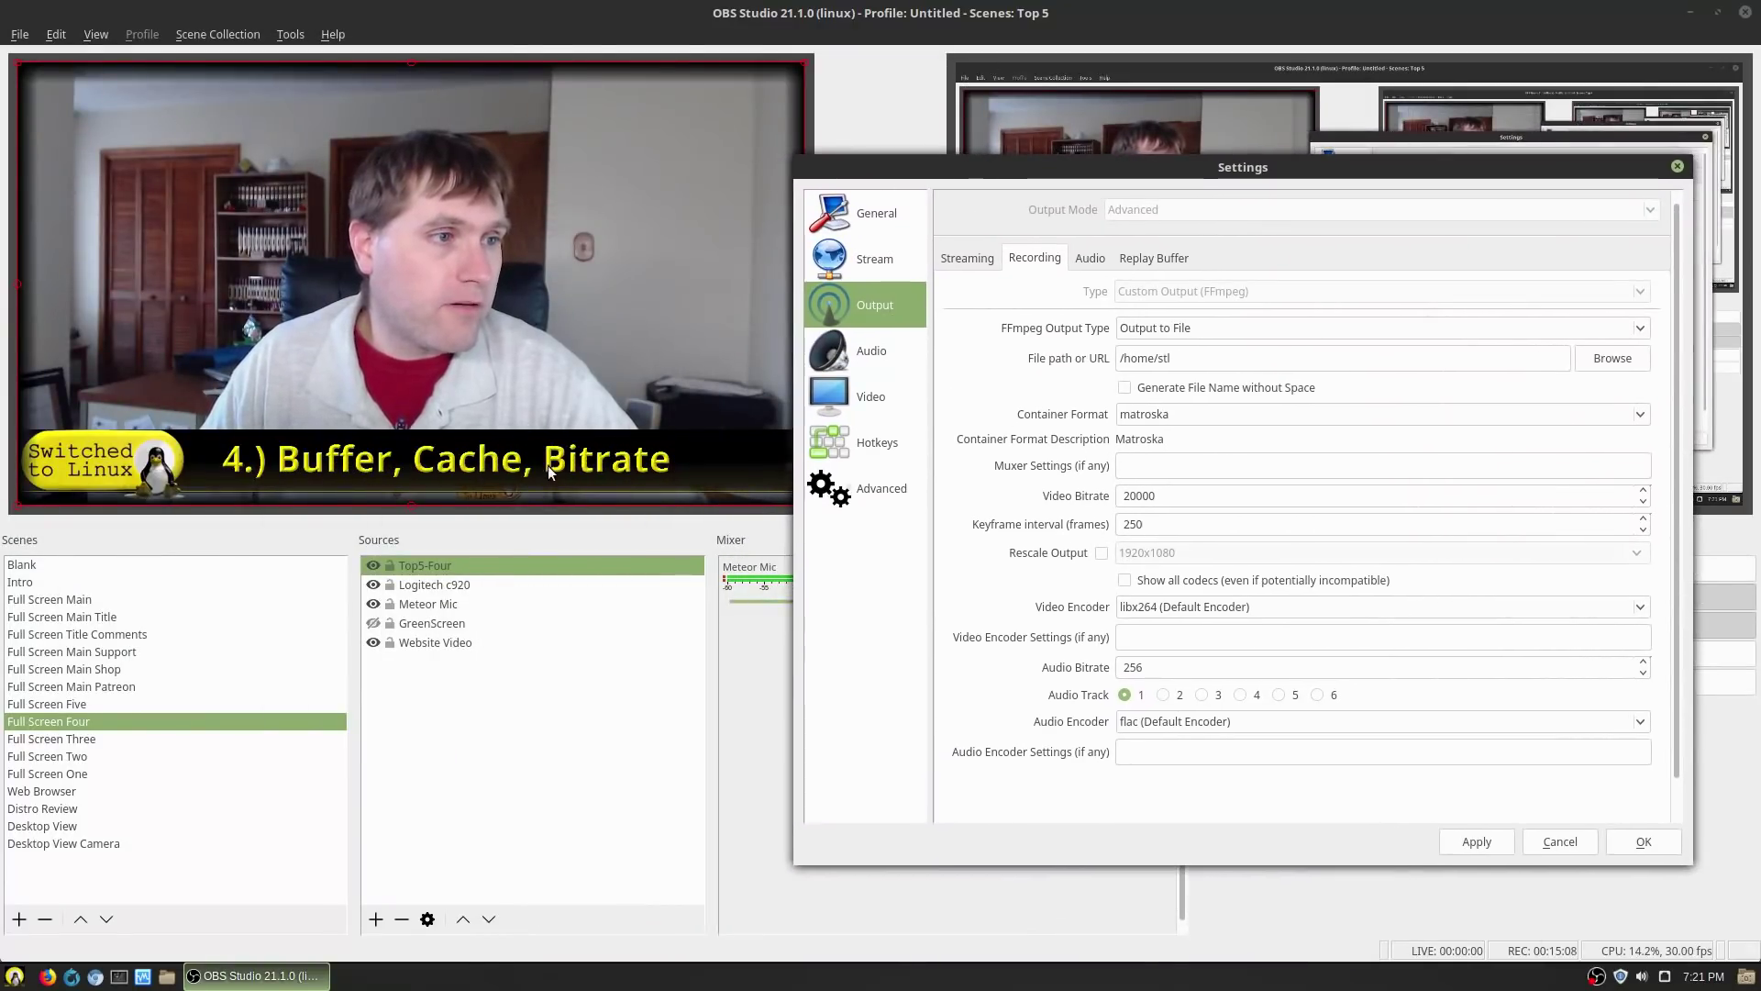
Move Settings back left, revisit the Streaming tab, then cancel without saving
{"action": "left_click_drag", "start_coordinate": [1169, 160], "coordinate": [601, 161]}
{"action": "left_click", "coordinate": [404, 263]}
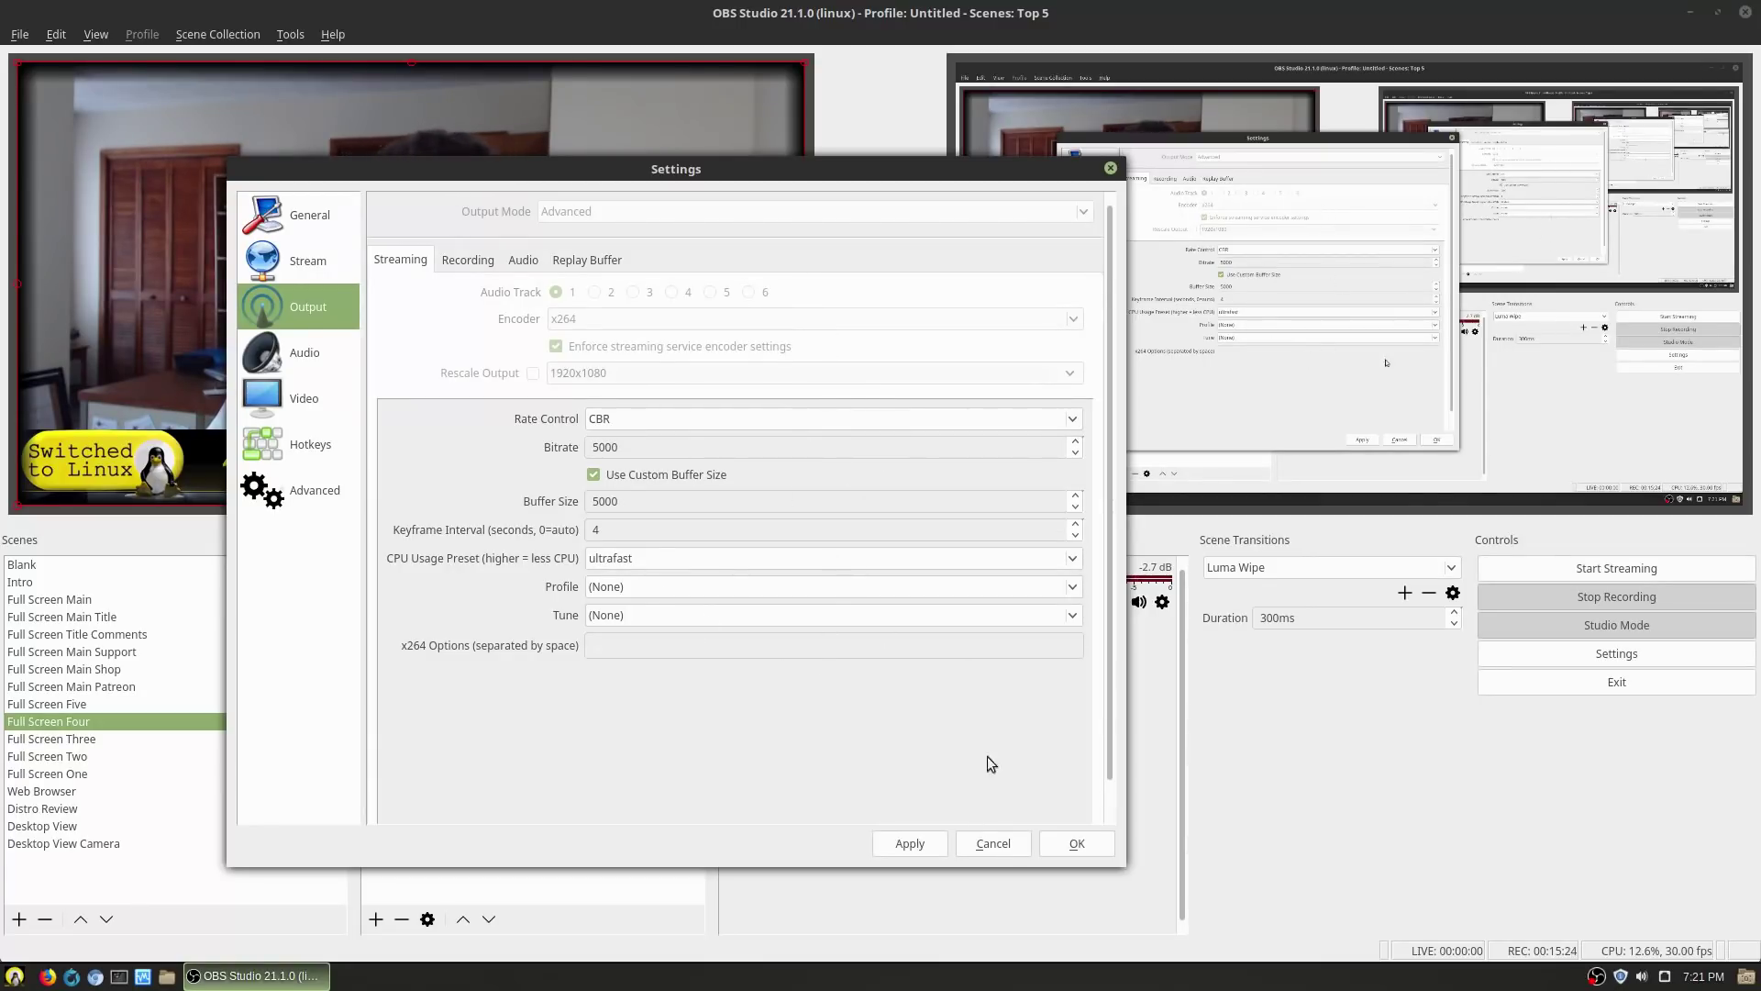
{"action": "left_click", "coordinate": [993, 844]}
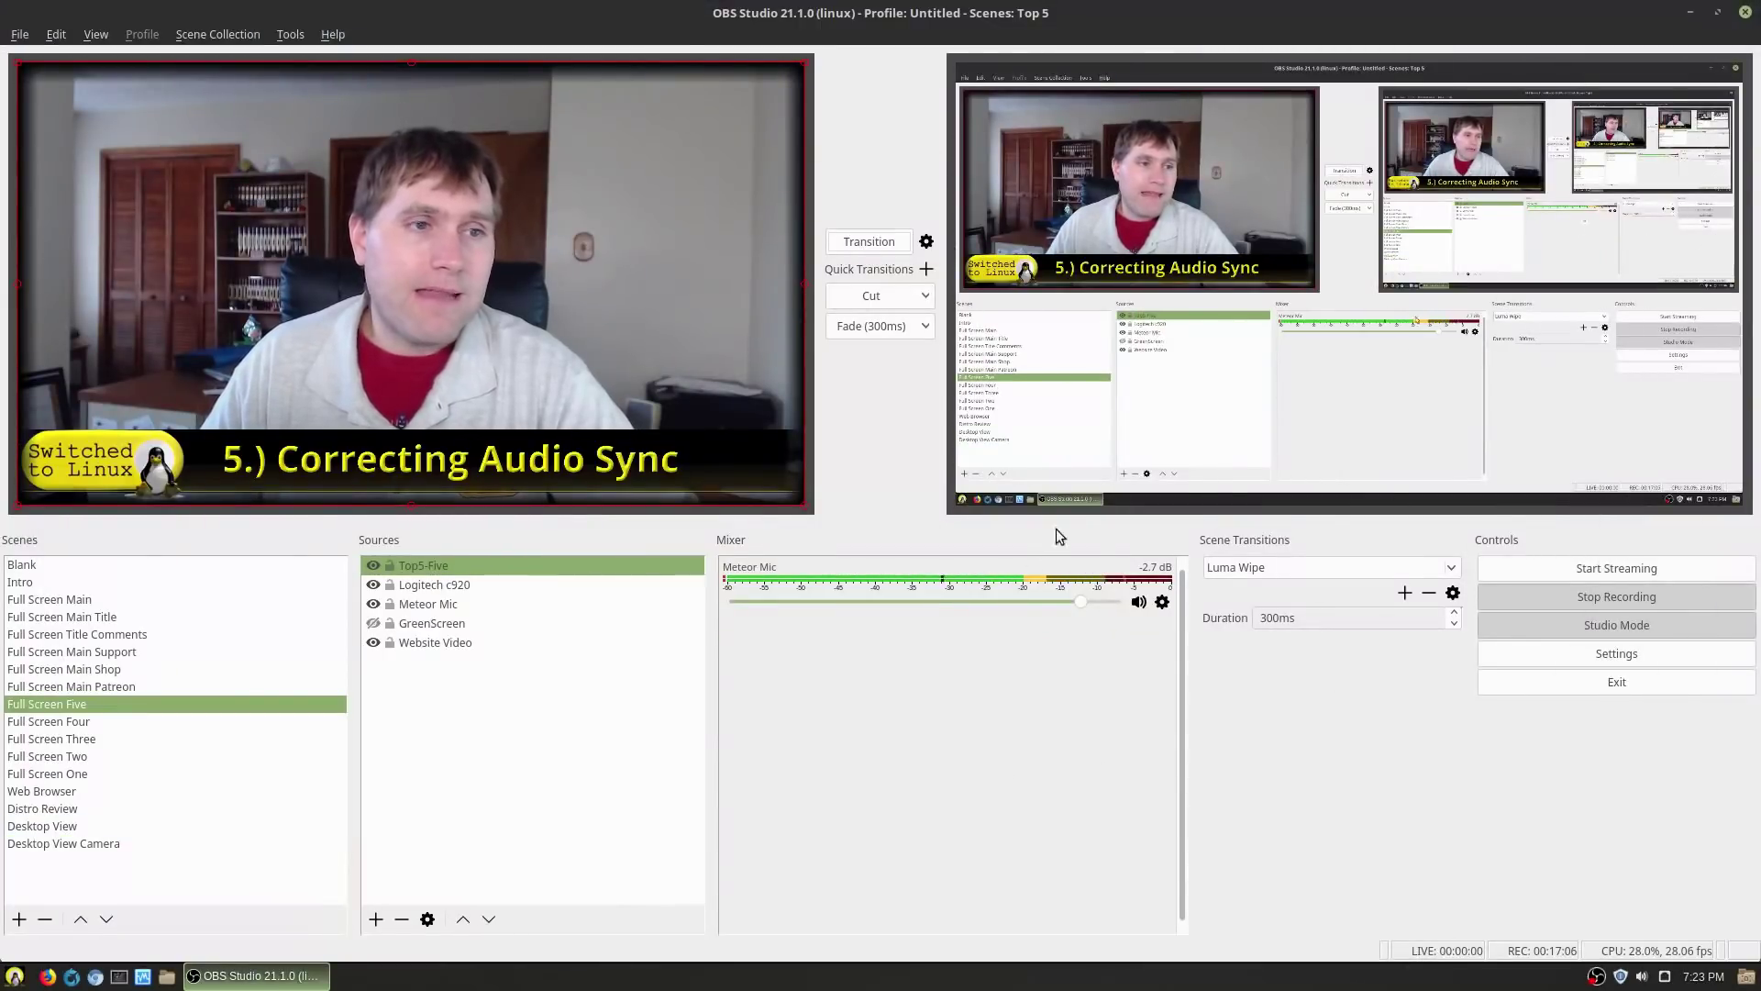
Set Meteor Mic's sync offset to 500 ms in Advanced Audio Properties
{"action": "left_click", "coordinate": [1162, 602]}
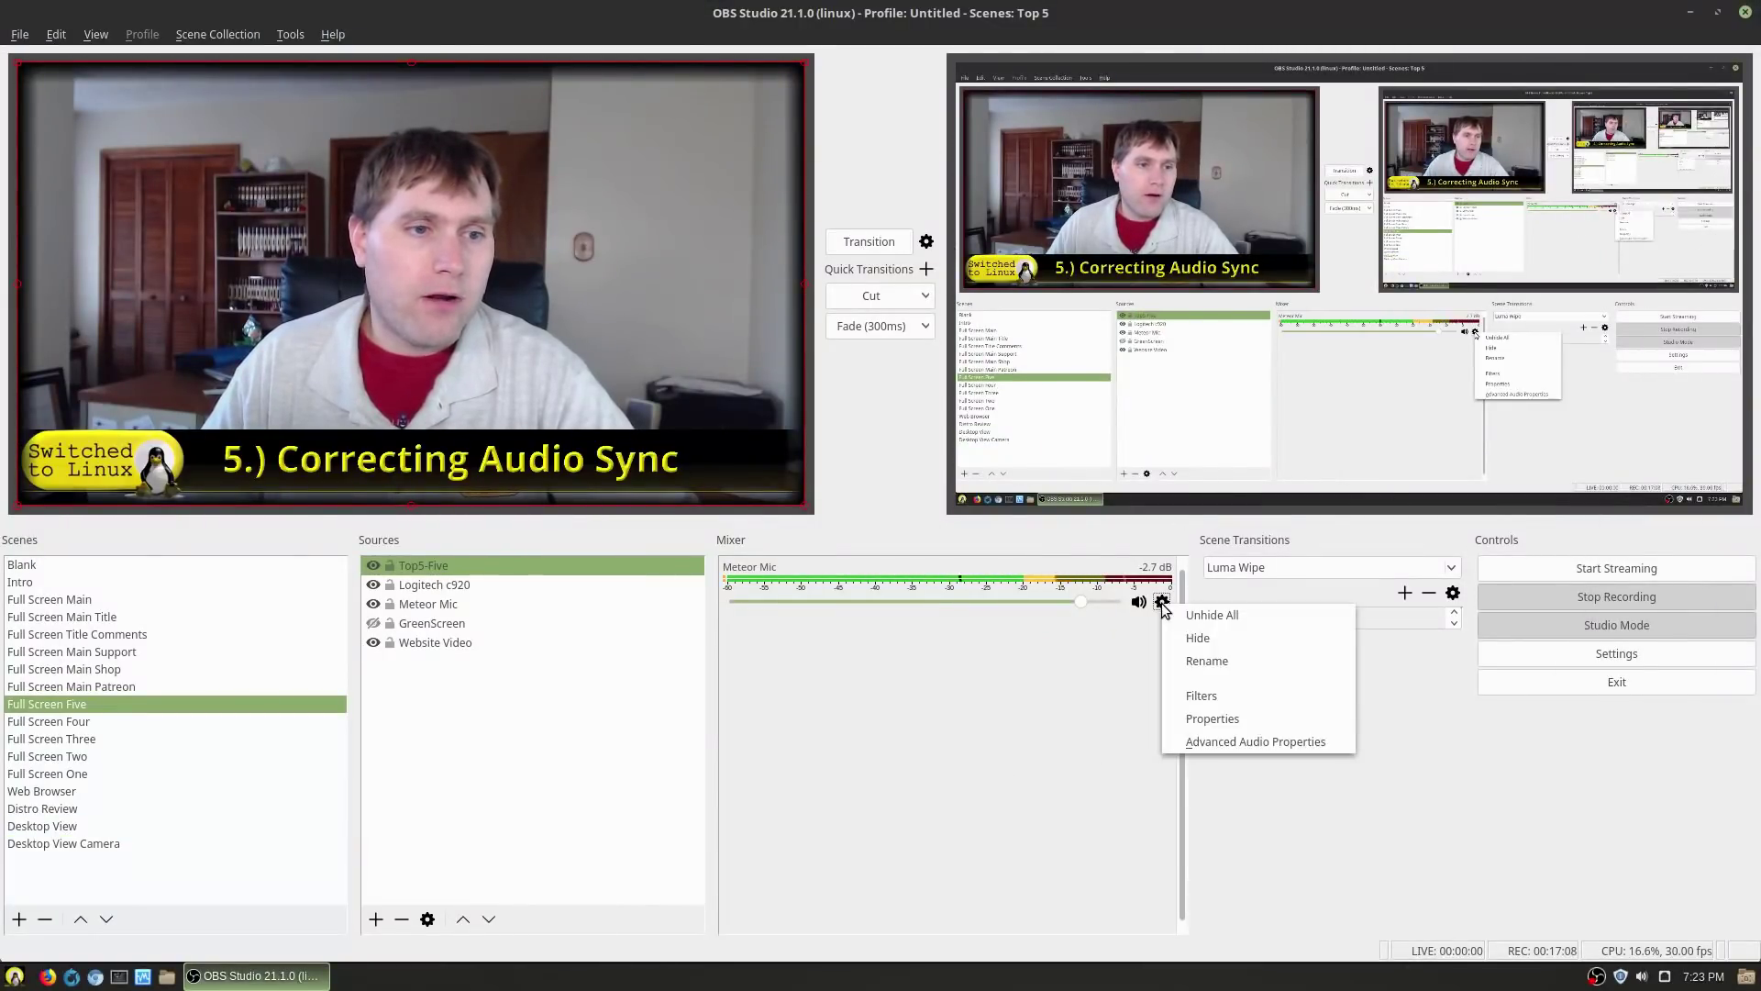
{"action": "left_click", "coordinate": [1246, 742]}
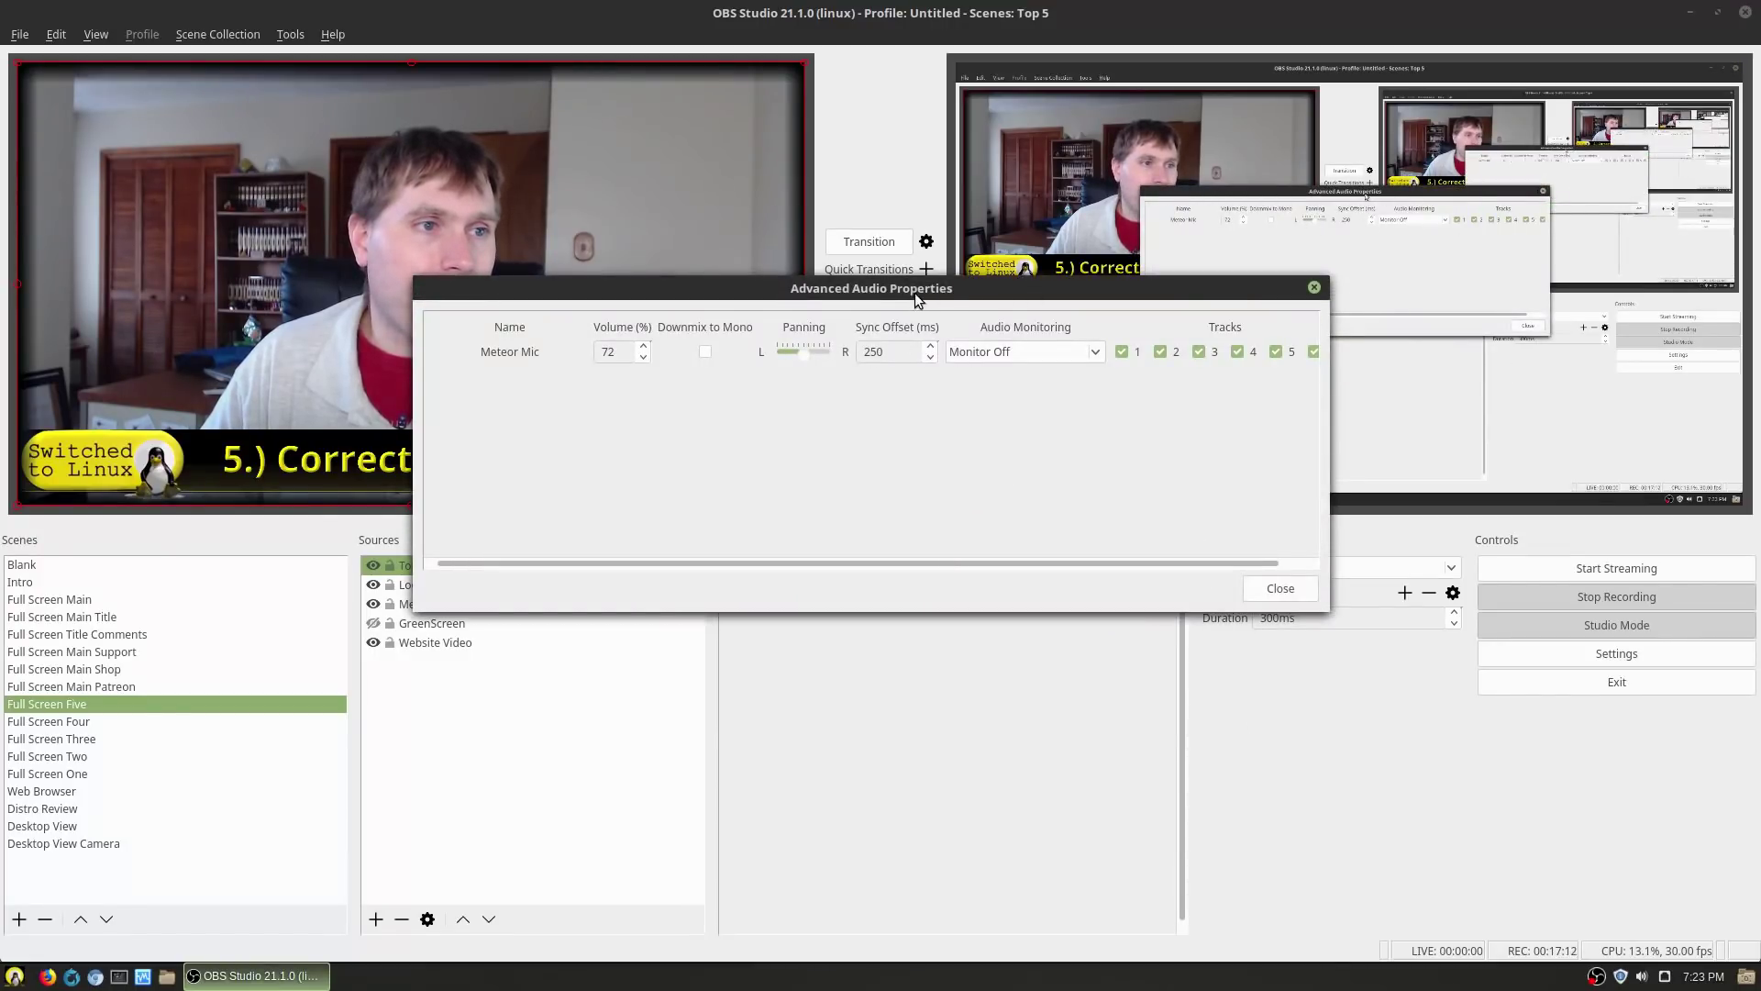
{"action": "left_click_drag", "start_coordinate": [916, 294], "coordinate": [685, 505]}
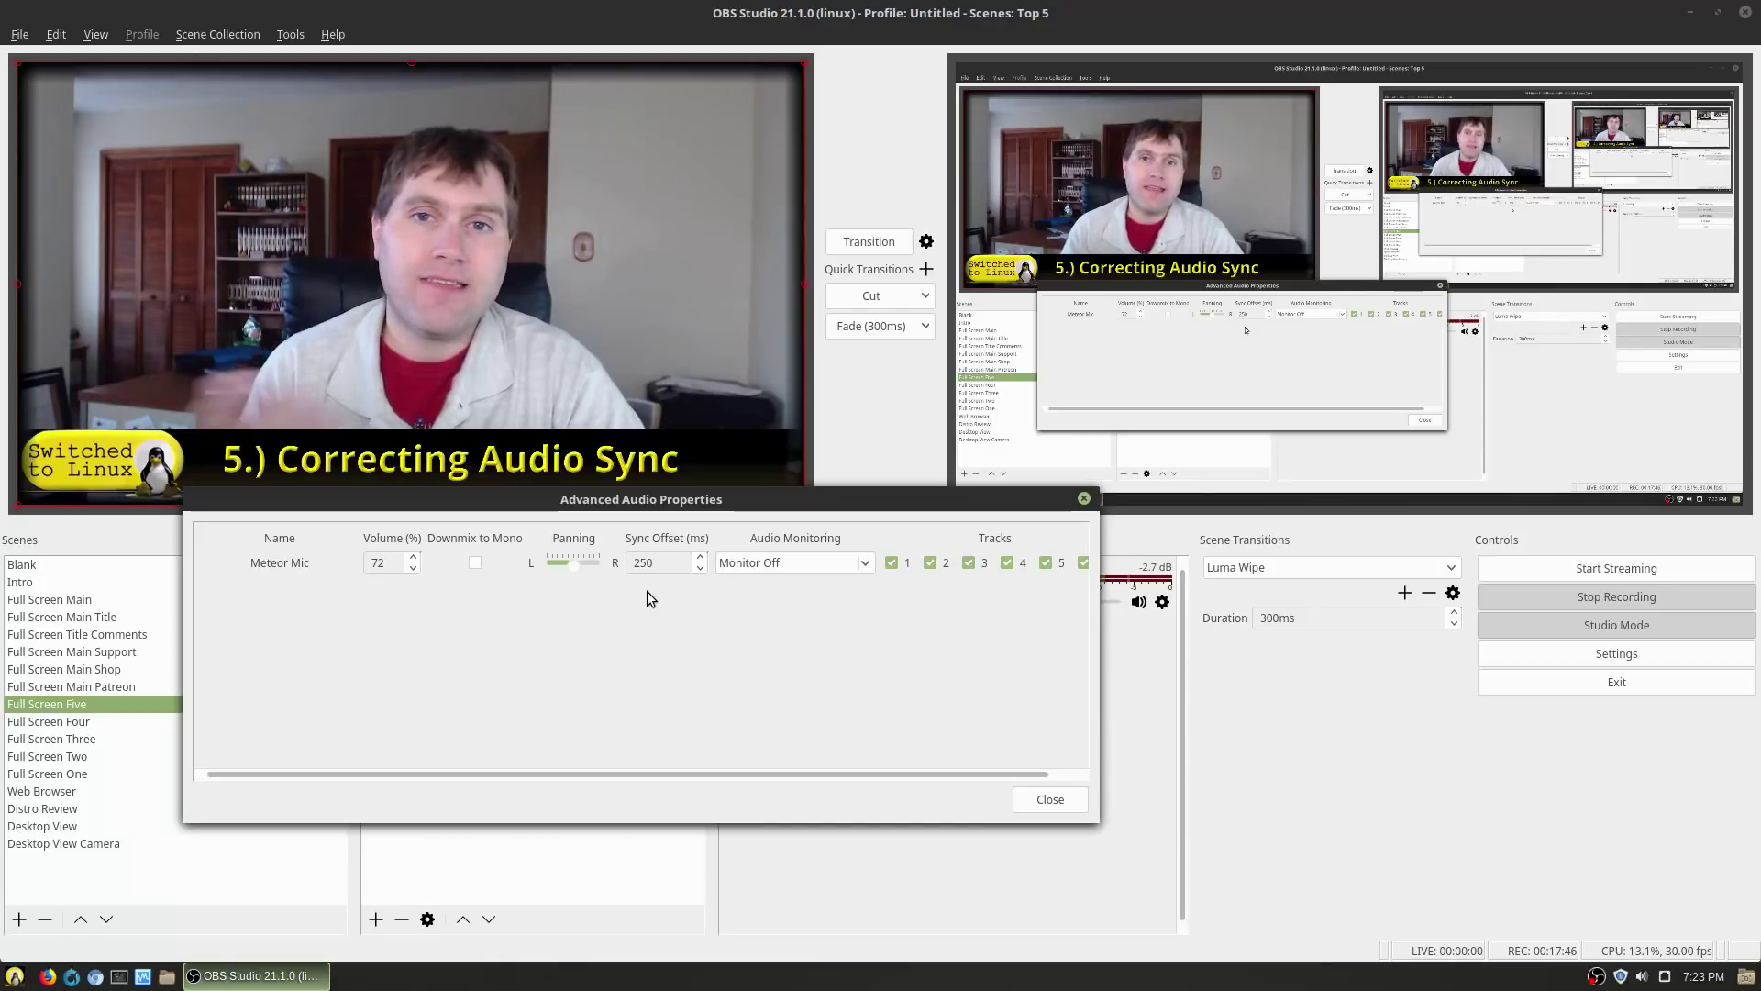
{"action": "left_click", "coordinate": [633, 562]}
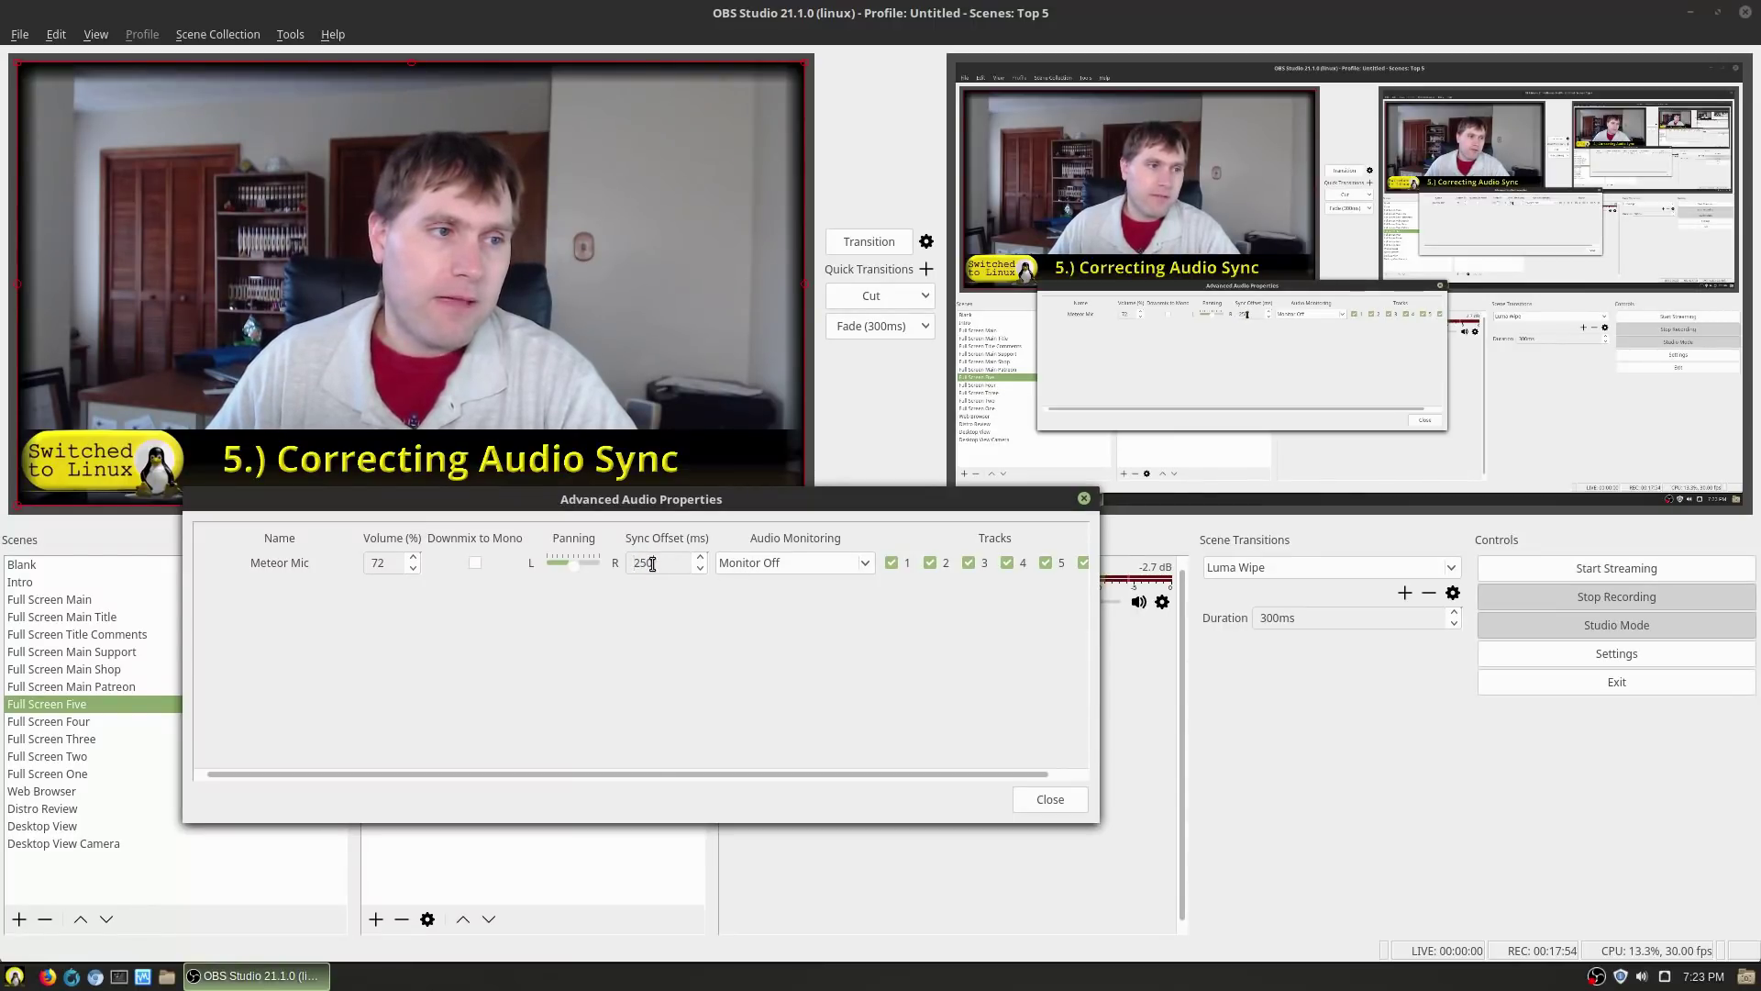
{"action": "type", "text": "00"}
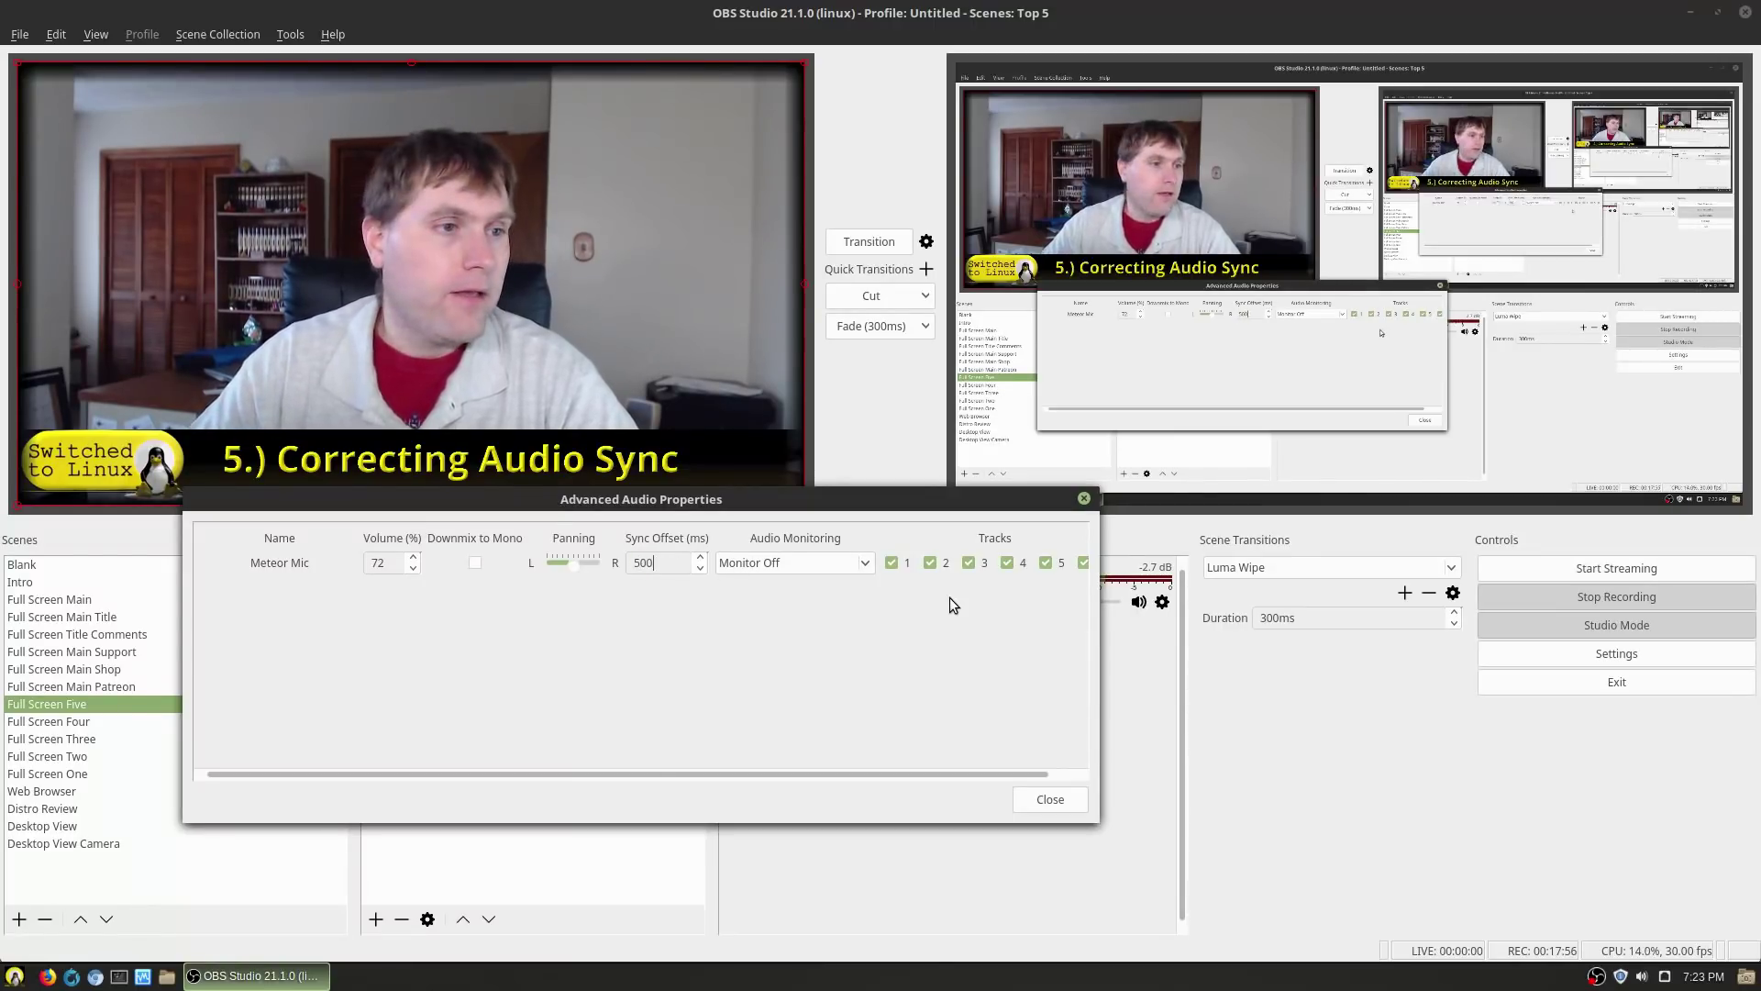
{"action": "left_click", "coordinate": [1064, 799]}
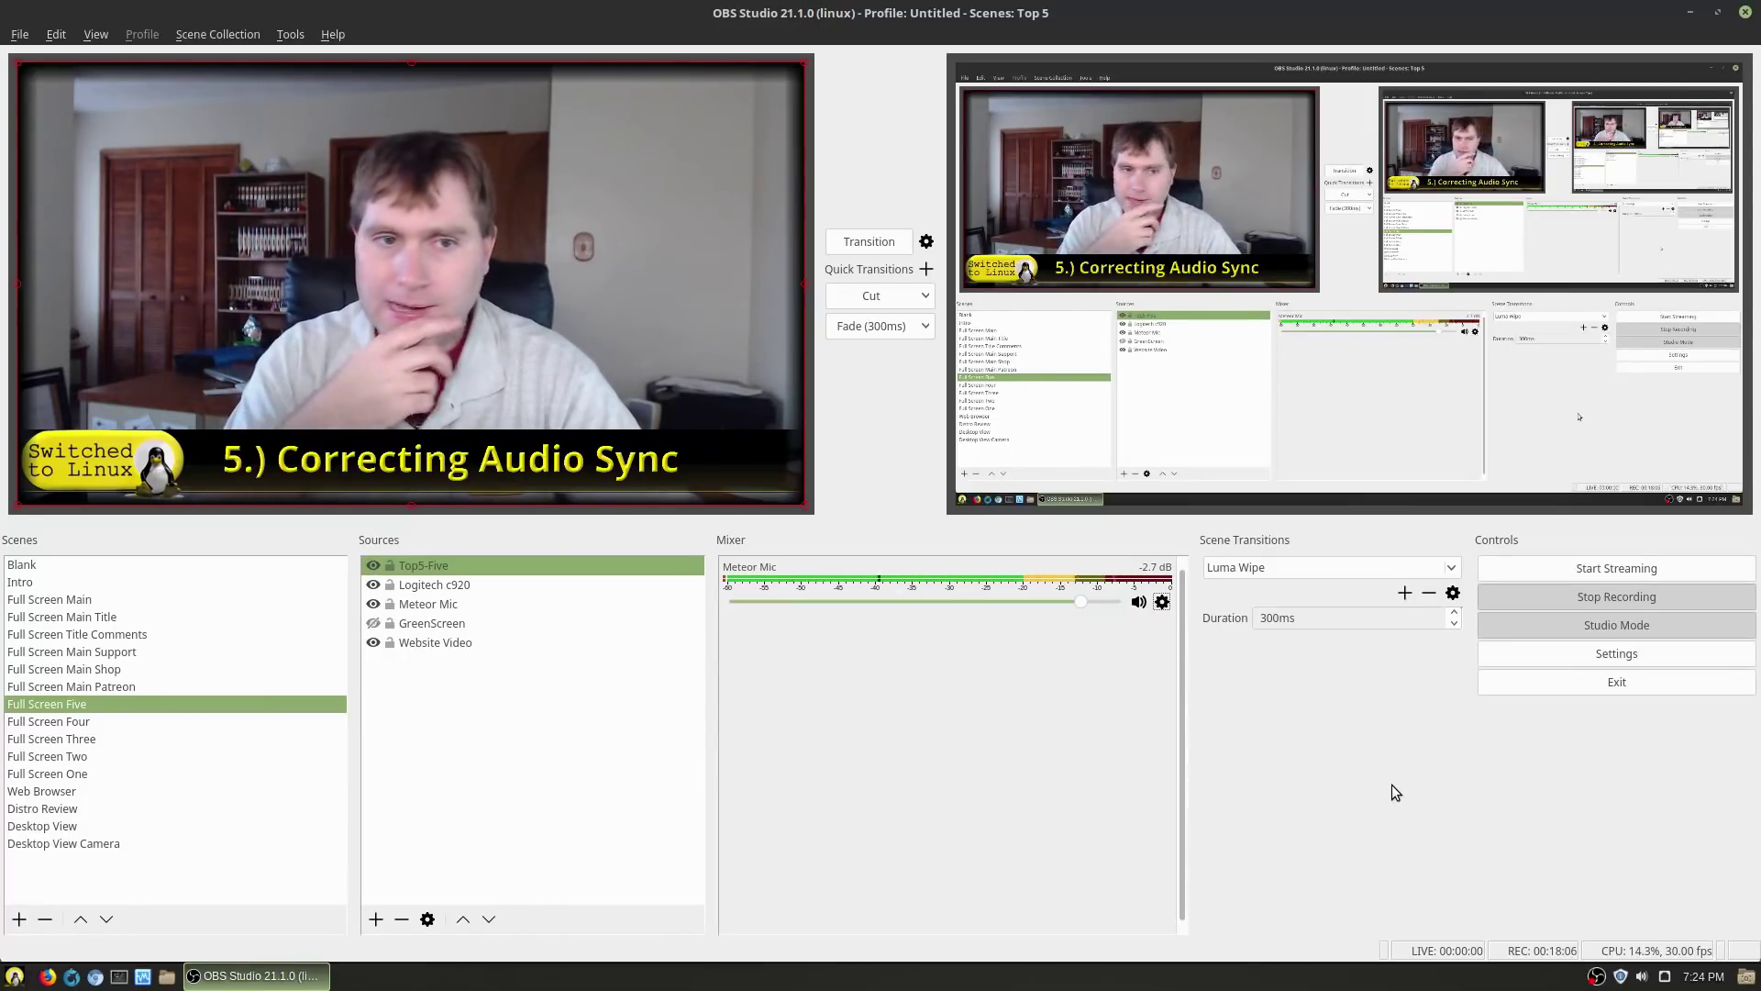
Reopen Meteor Mic's Advanced Audio Properties, ending with the sync offset at 250 ms
{"action": "left_click", "coordinate": [1162, 601]}
{"action": "left_click", "coordinate": [1234, 739]}
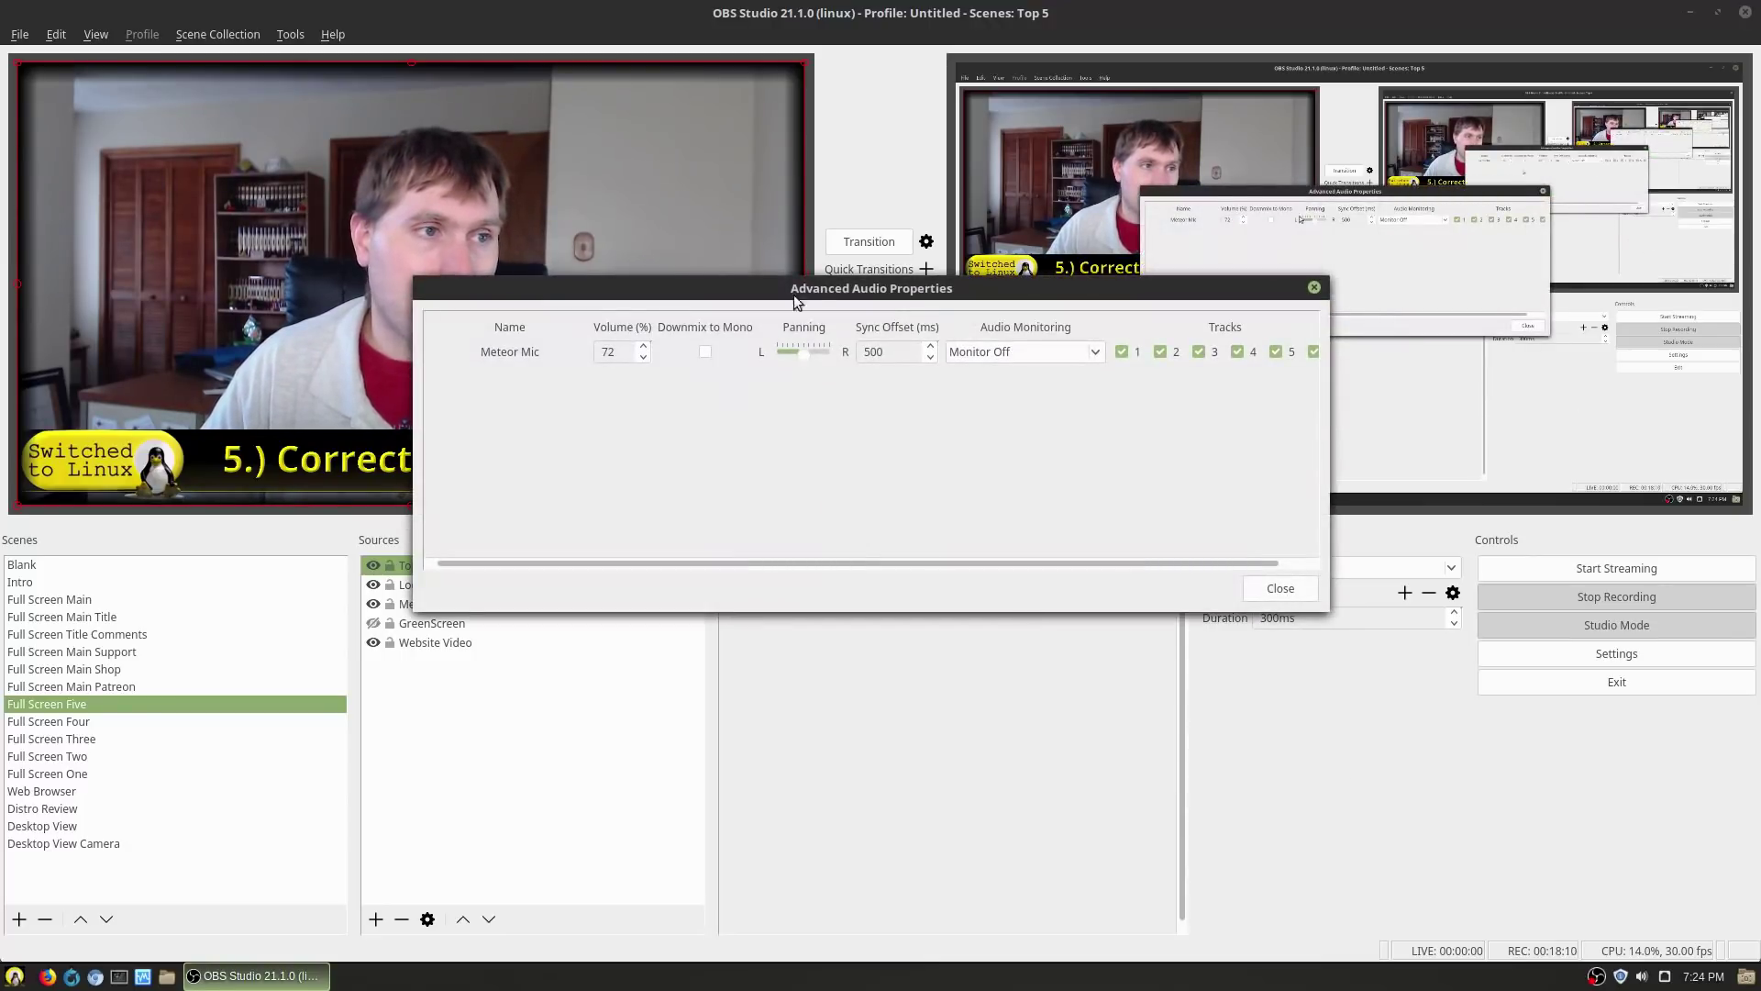
{"action": "left_click_drag", "start_coordinate": [874, 299], "coordinate": [734, 536]}
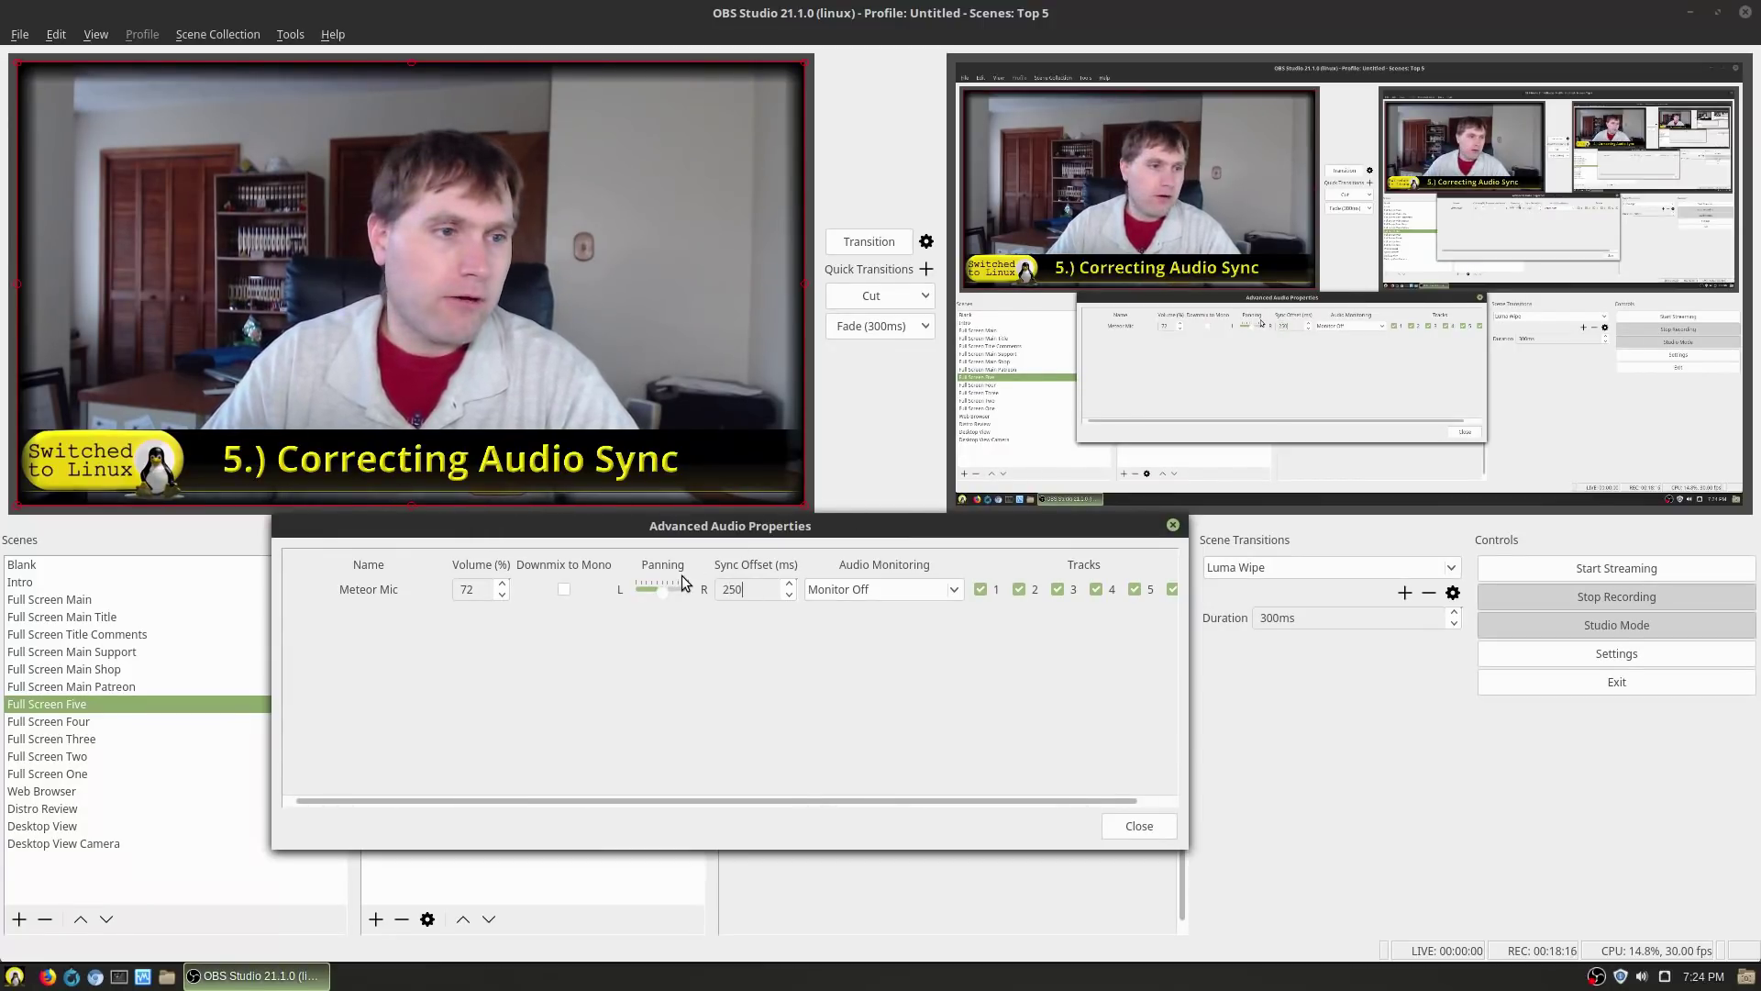
{"action": "key", "text": "Escape"}
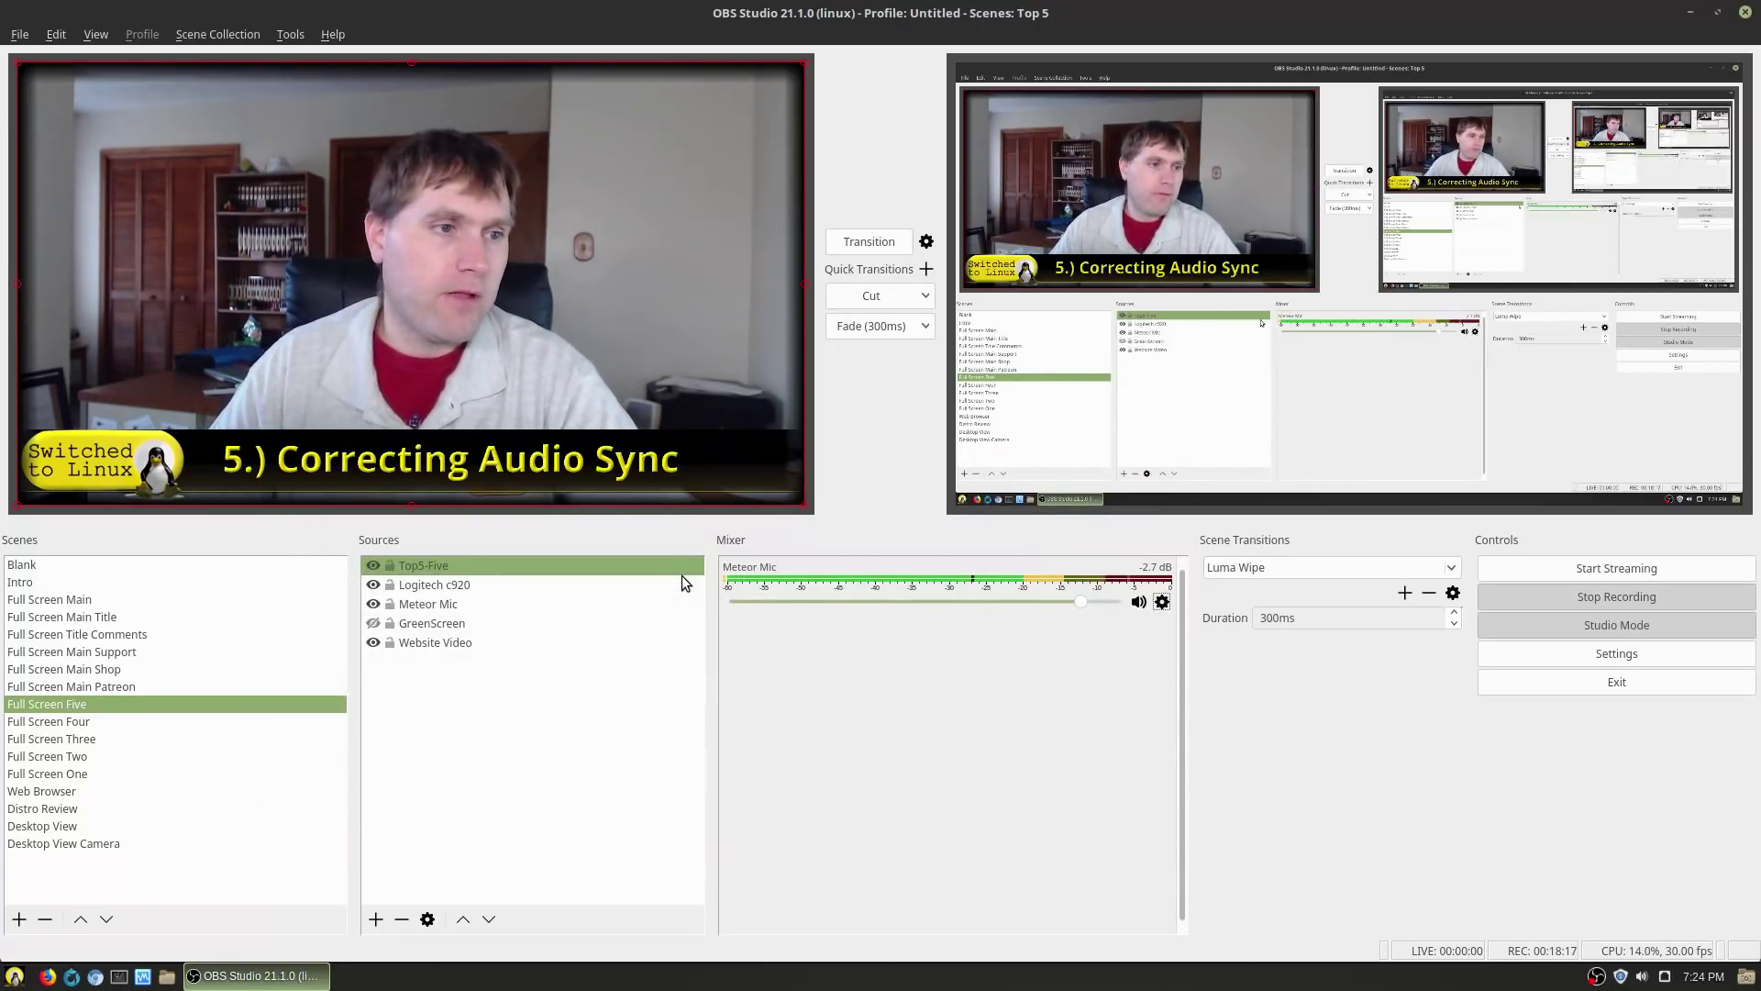
{"action": "left_click", "coordinate": [1162, 602]}
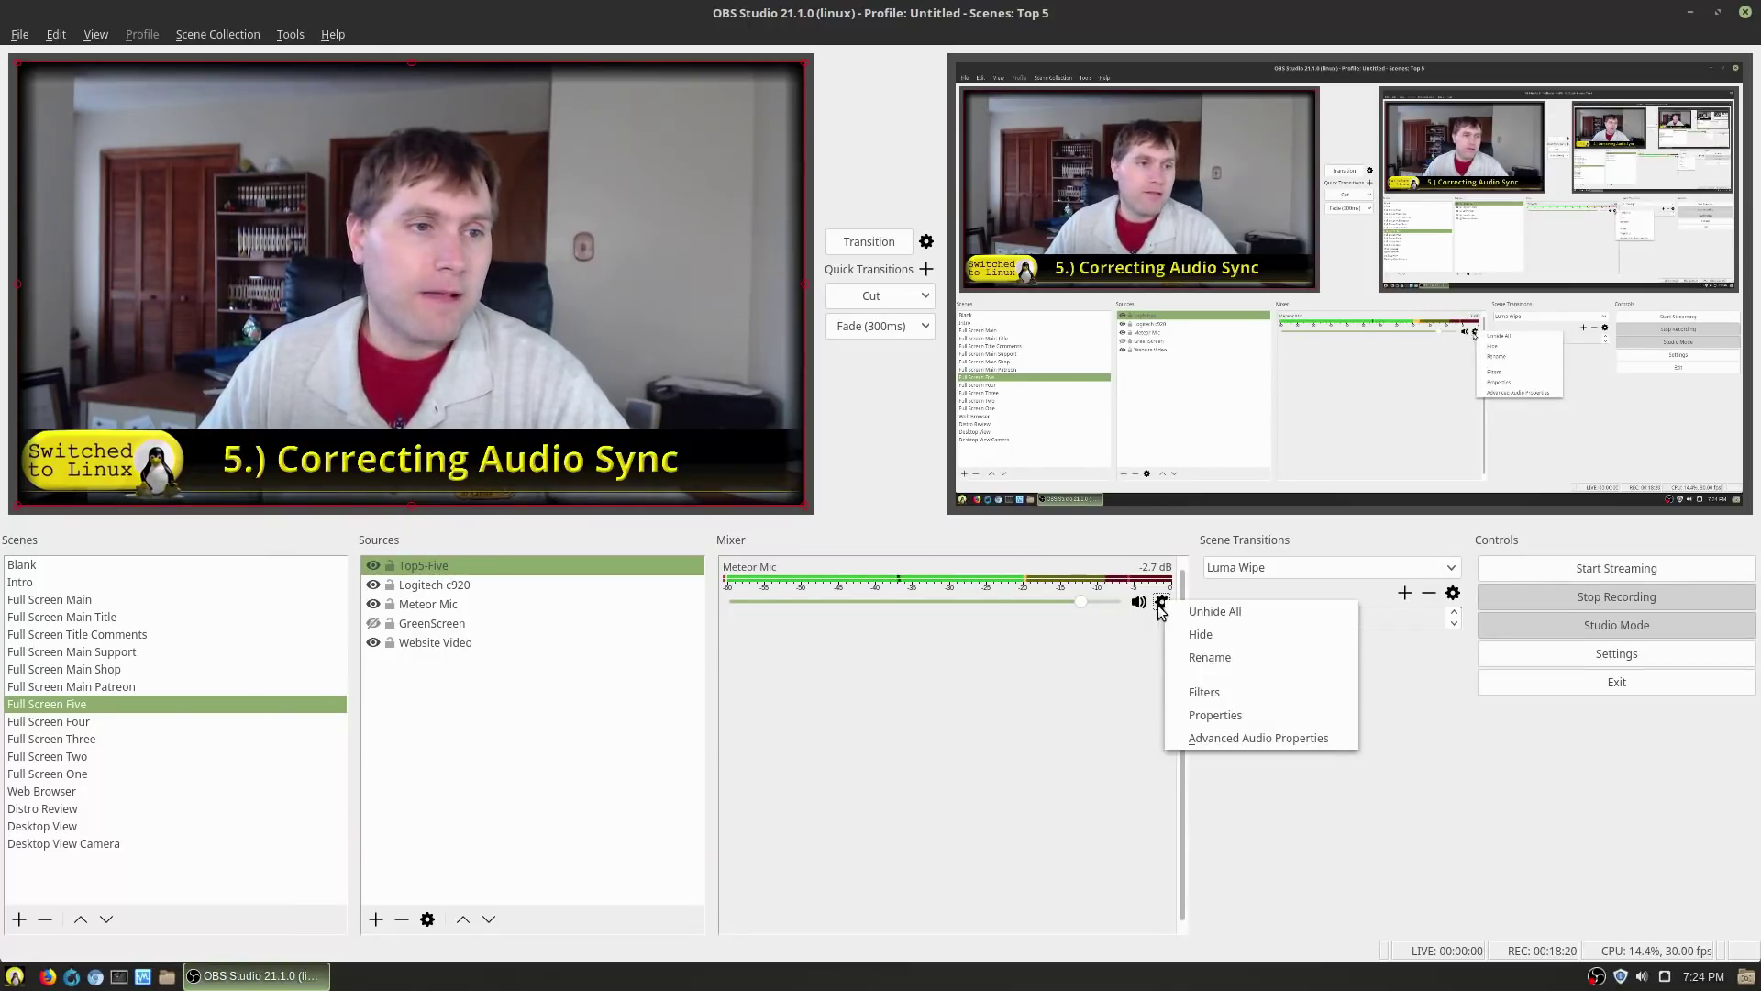
{"action": "left_click", "coordinate": [1225, 734]}
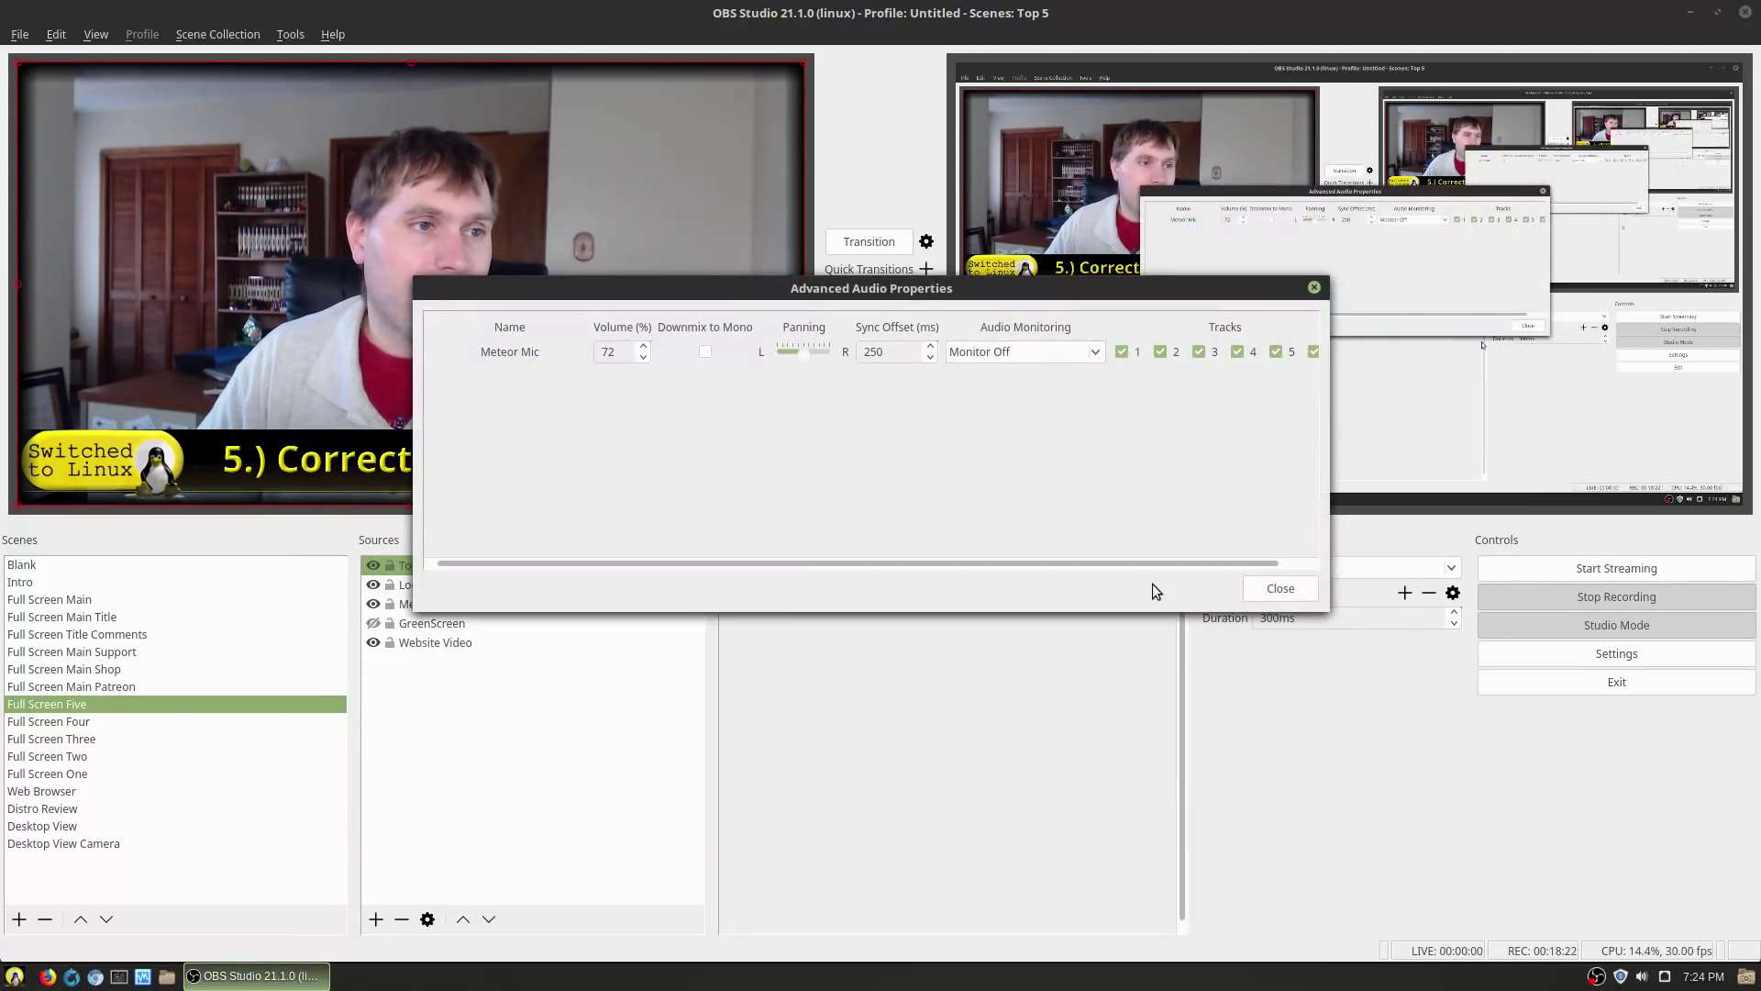
{"action": "left_click_drag", "start_coordinate": [891, 277], "coordinate": [671, 460]}
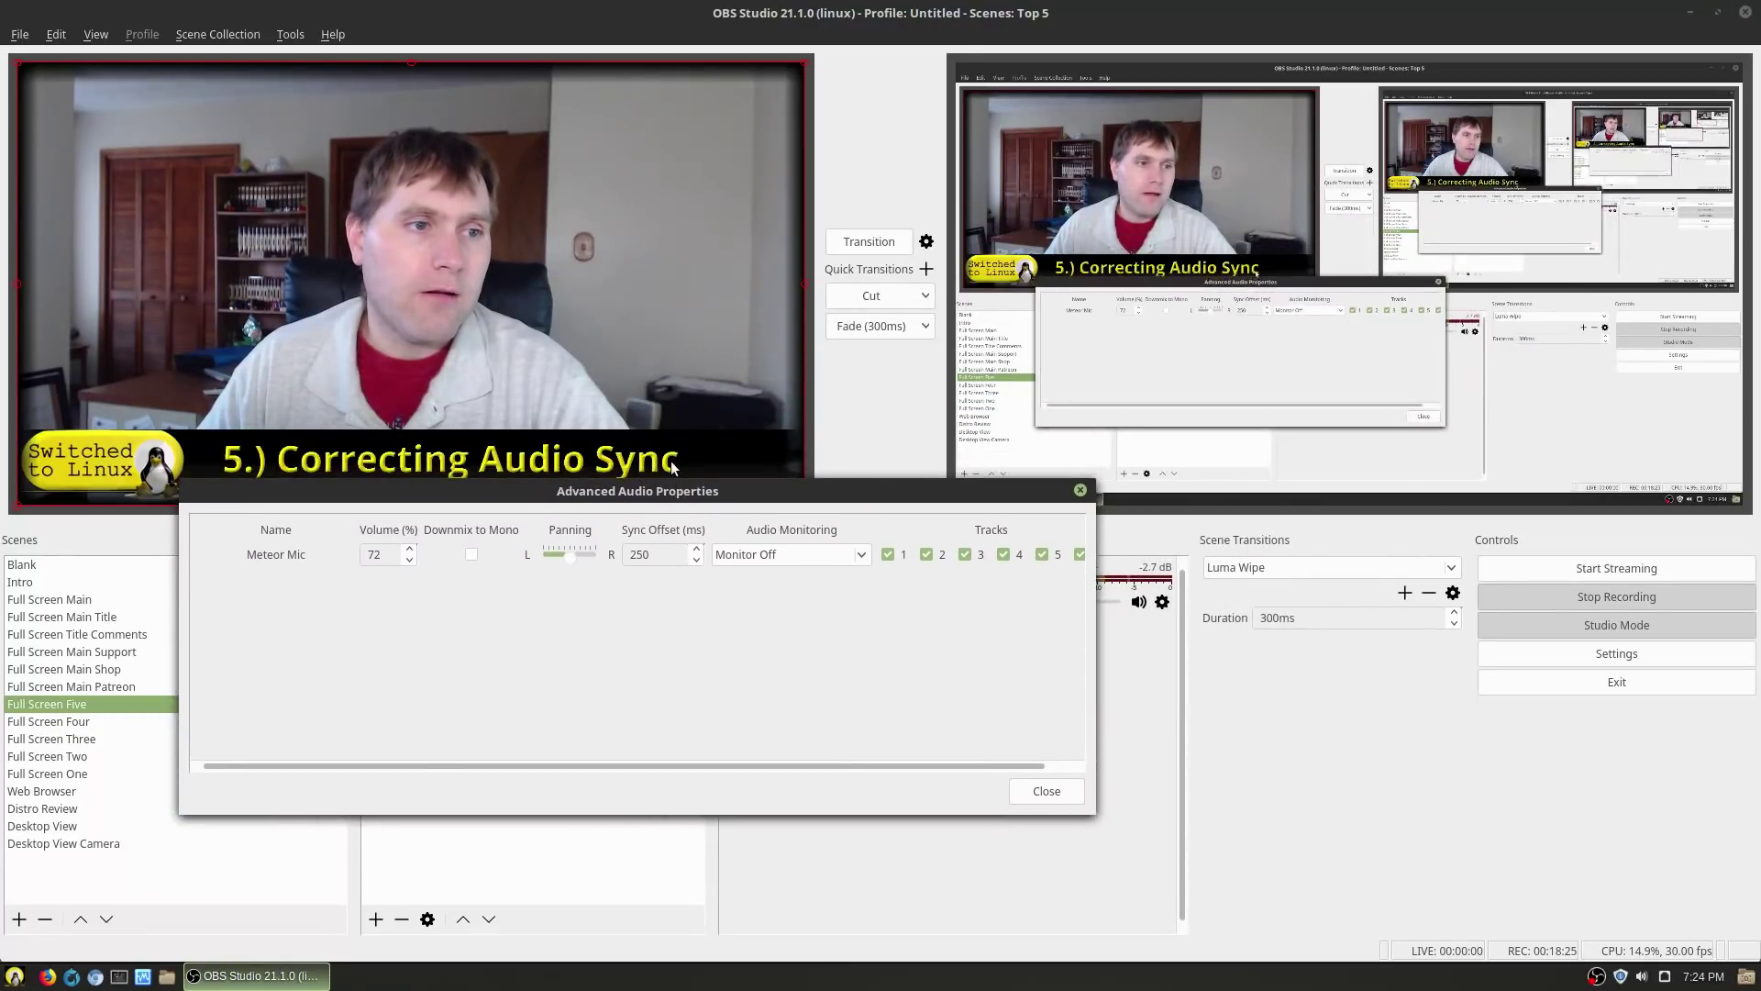
{"action": "left_click", "coordinate": [862, 556]}
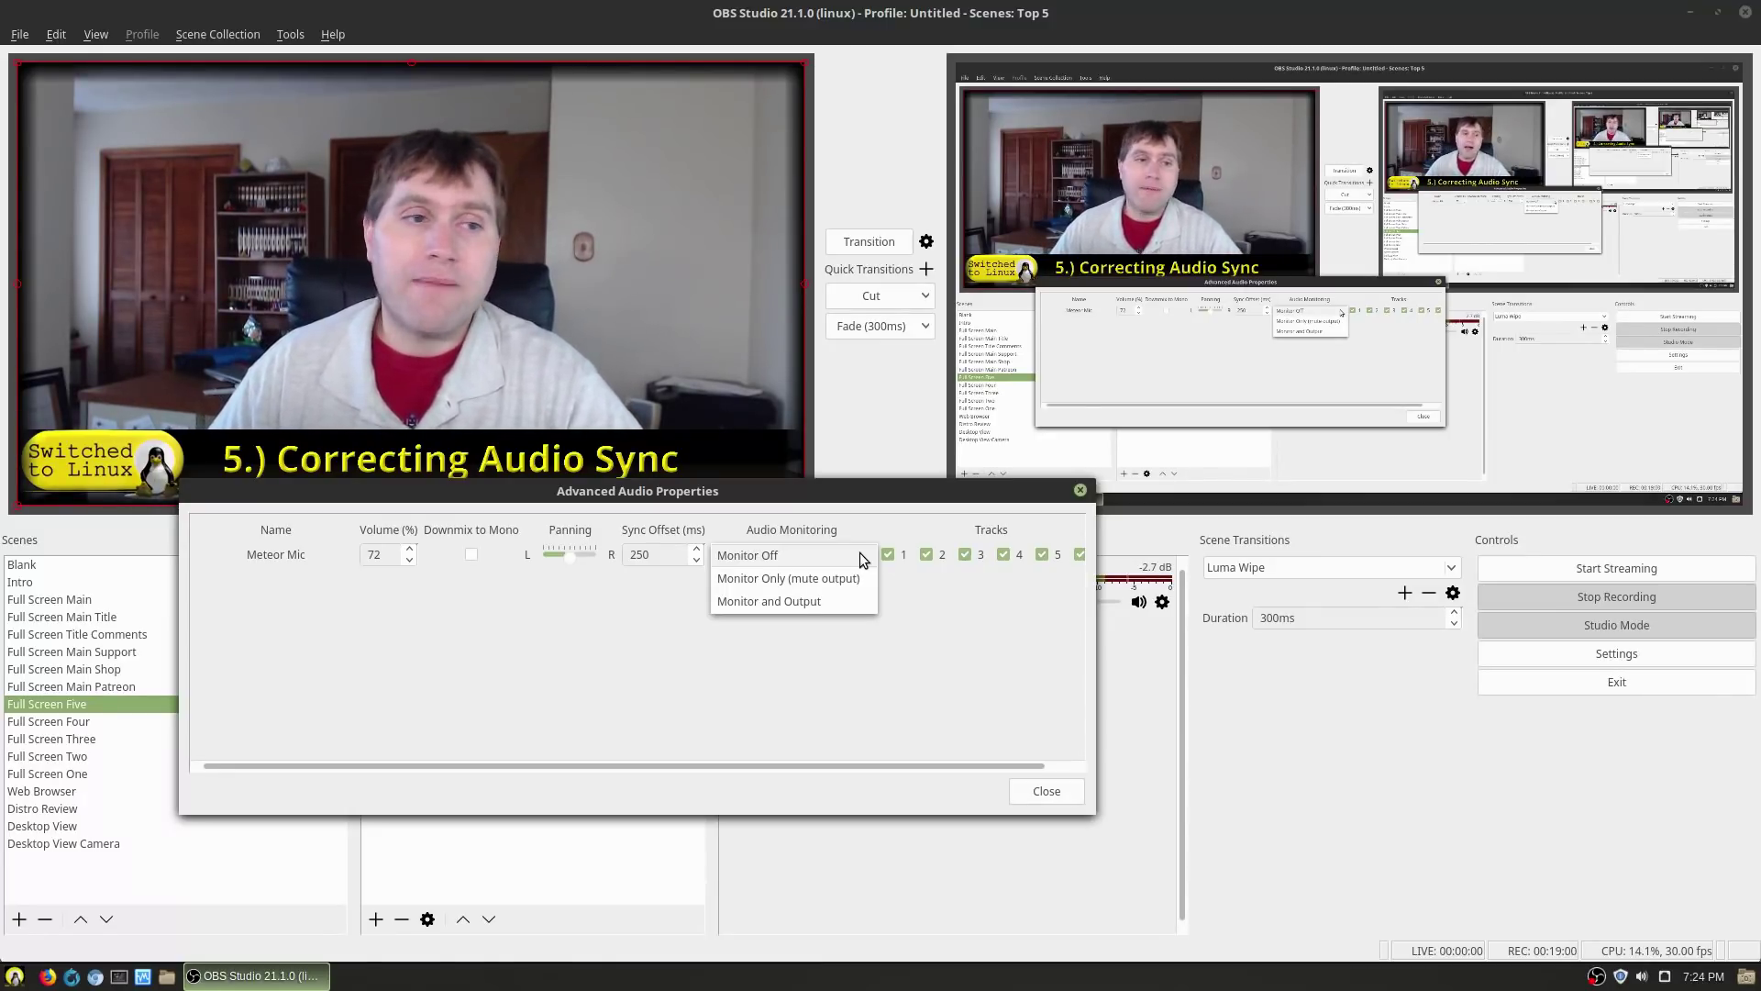
{"action": "left_click", "coordinate": [897, 697]}
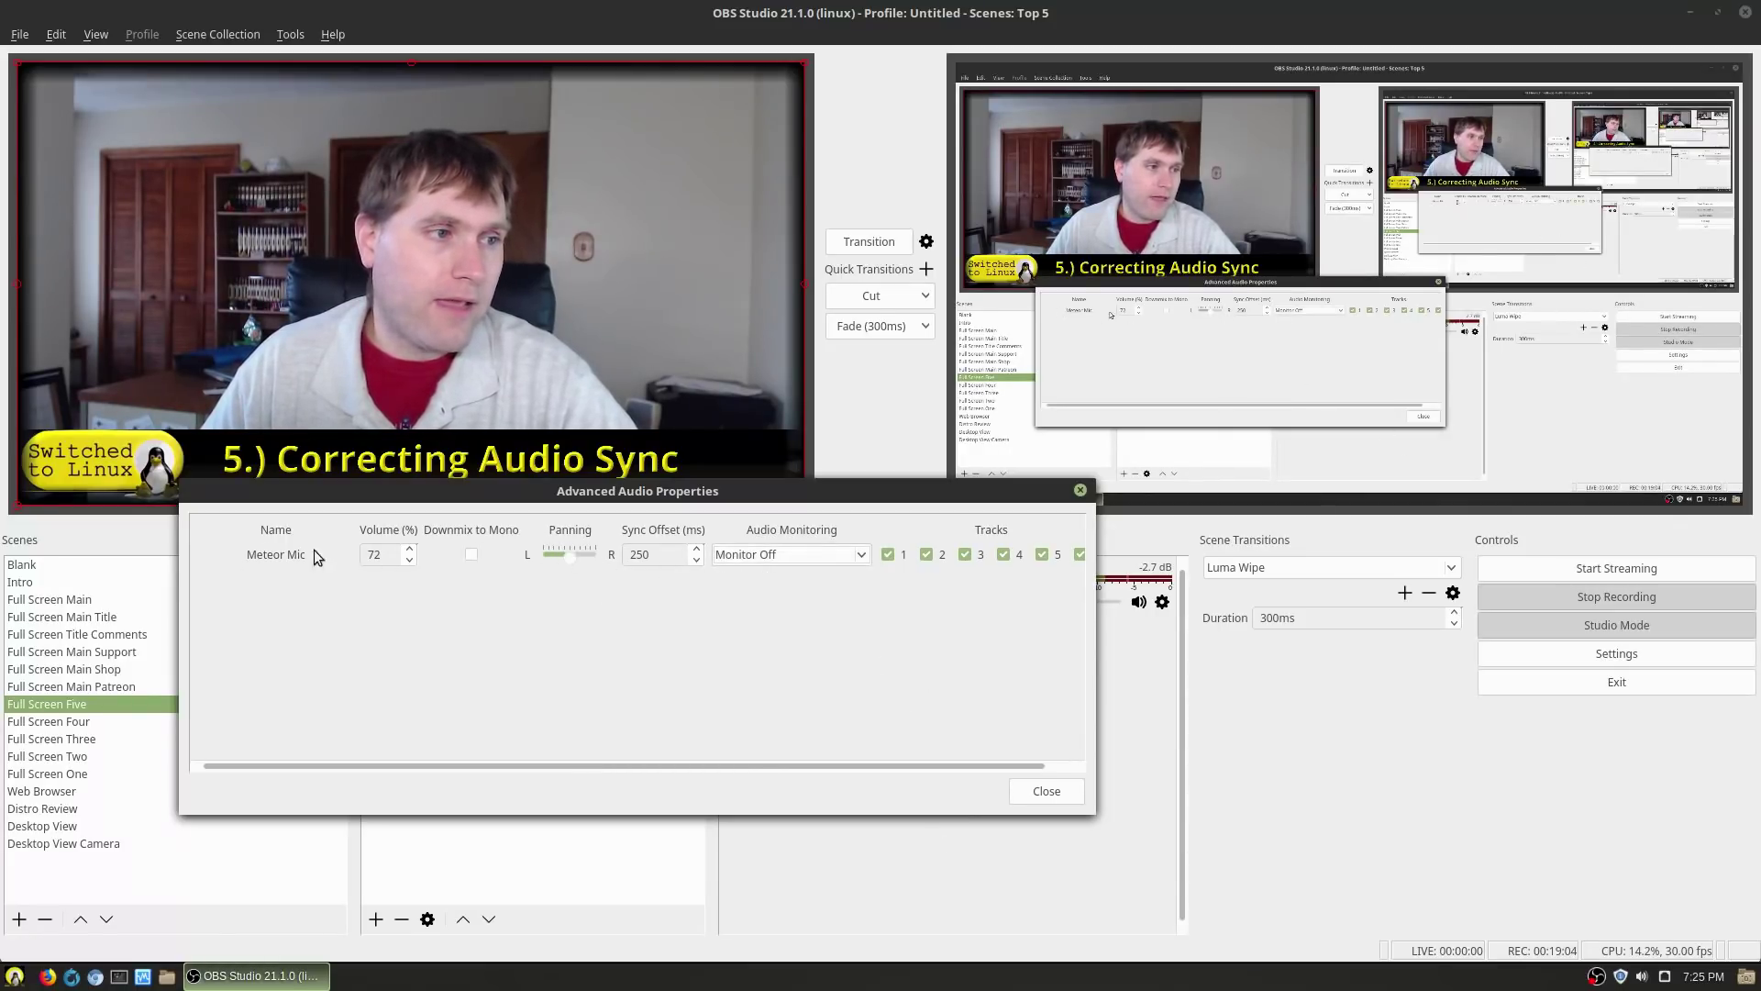
Close Advanced Audio Properties with Meteor Mic at 250 ms offset and Monitor Off
{"action": "left_click", "coordinate": [1046, 785]}
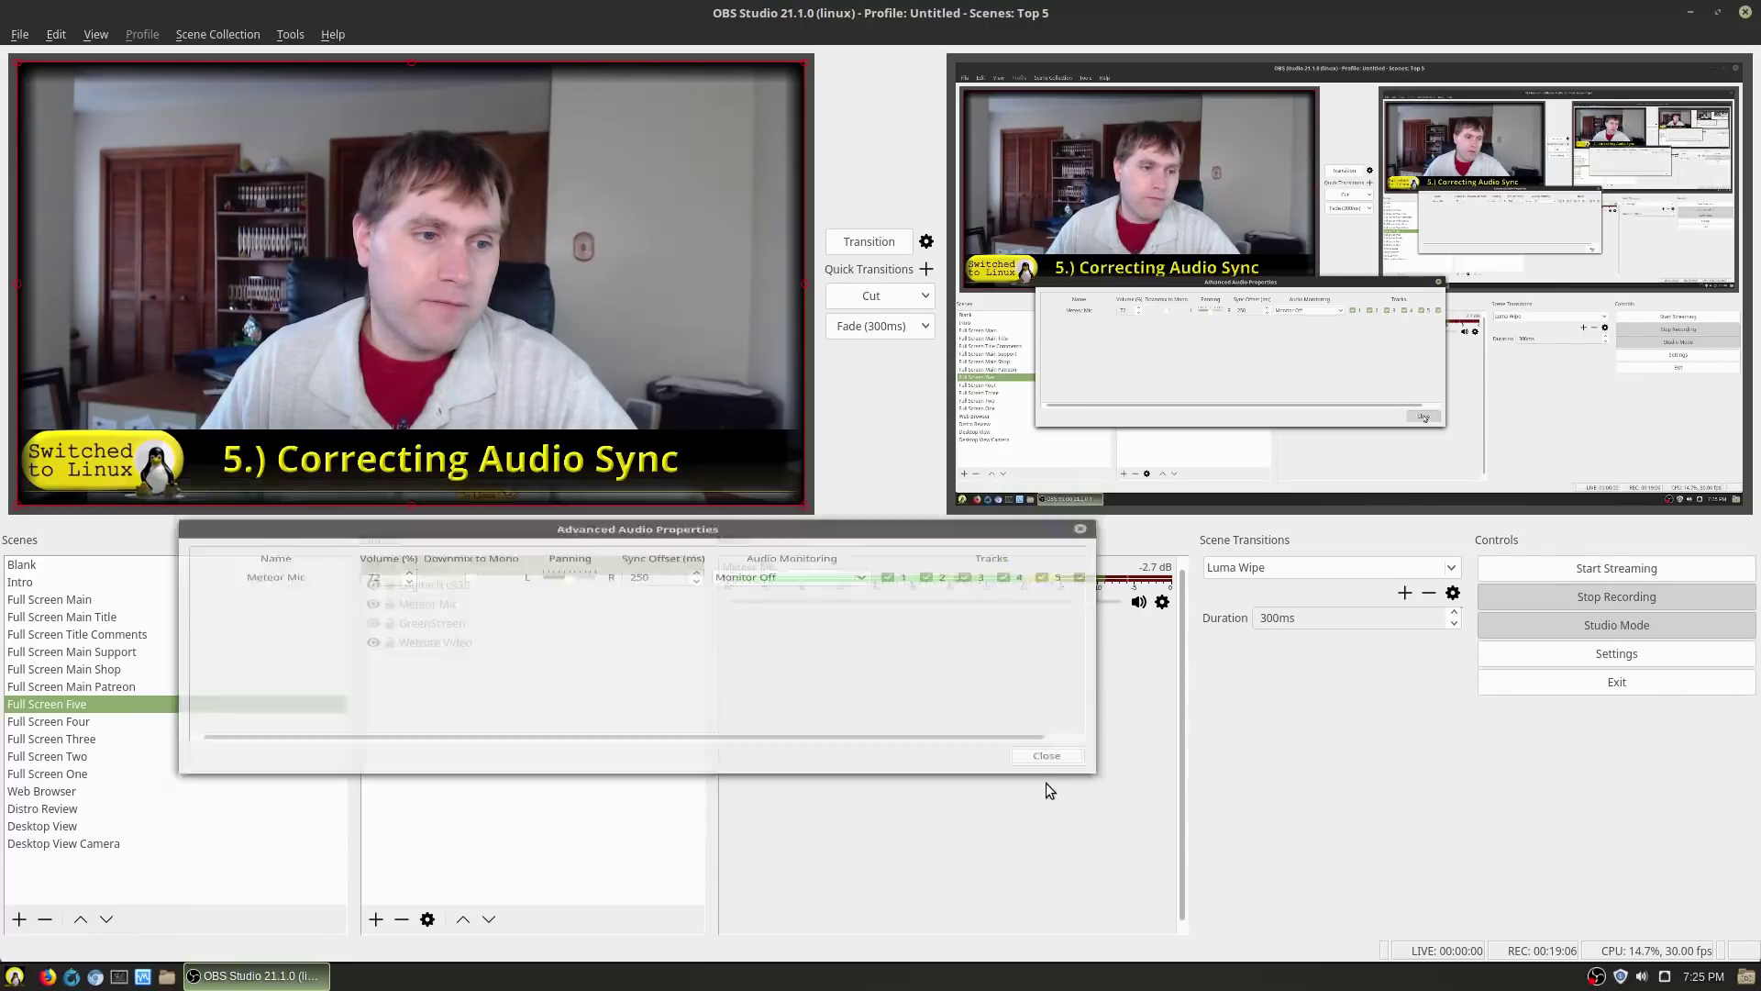